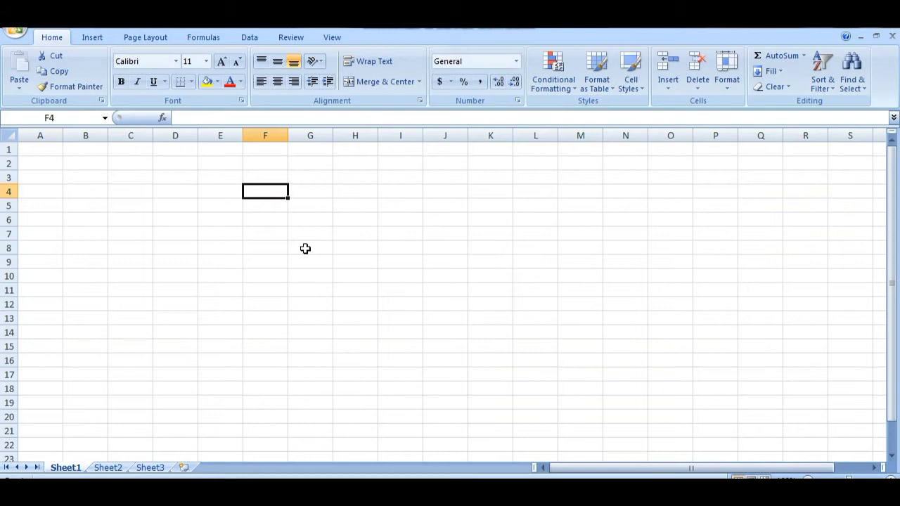
Enter Monday in cell F4 and autofill the weekday series down to F20
type("m")
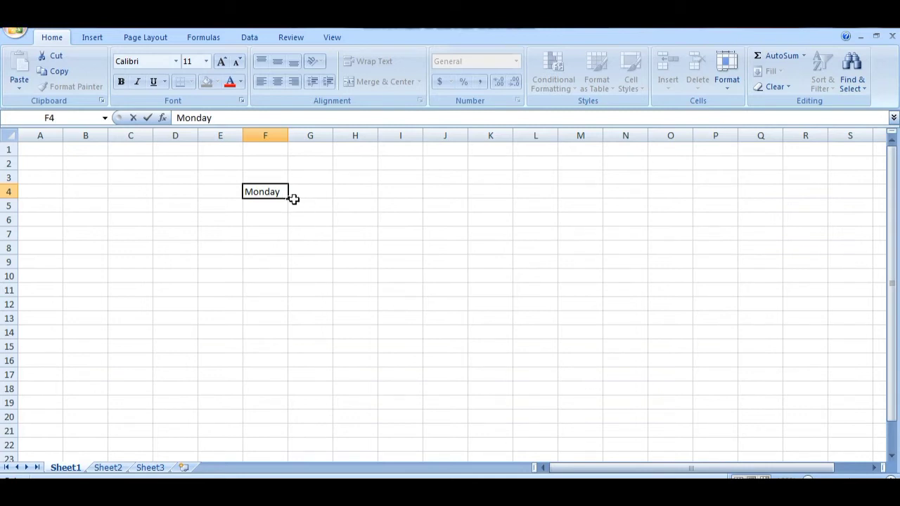
left_click_drag(289, 201, 284, 419)
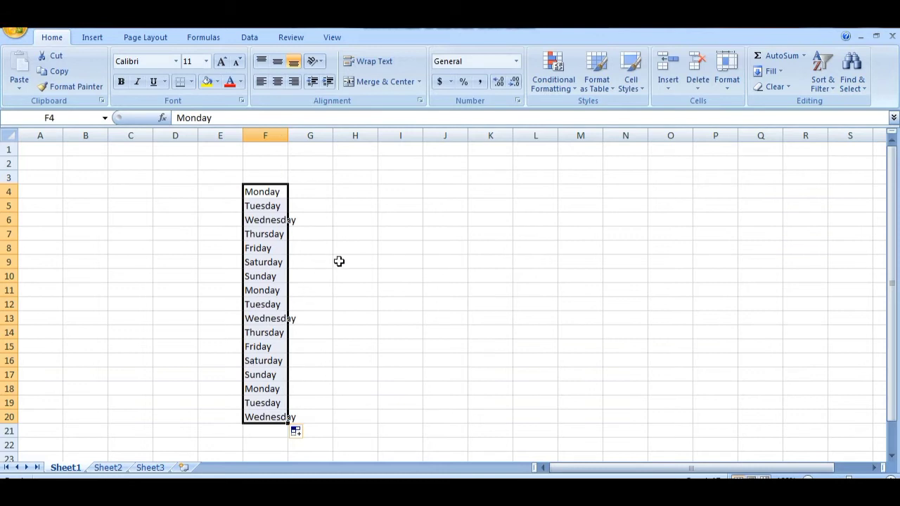
left_click(325, 227)
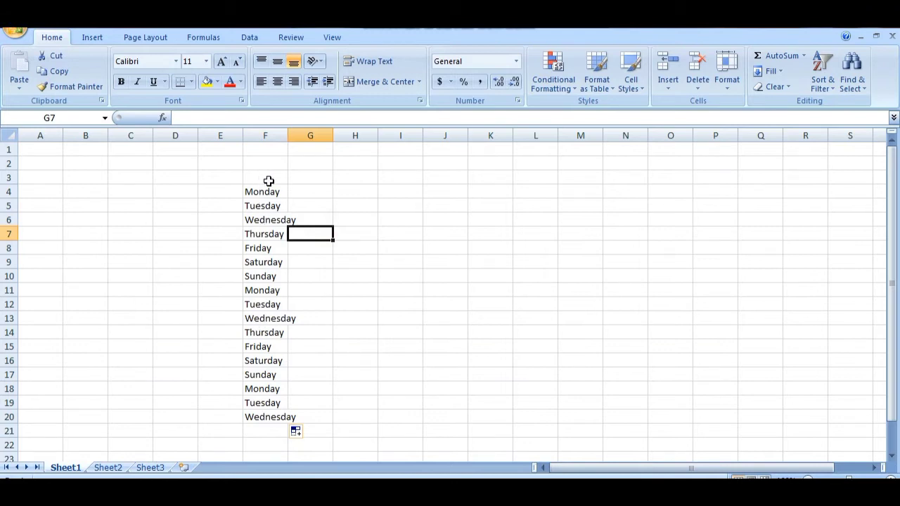
Format the range E3:G22 containing the weekday list in the Algerian font at size 12
left_click_drag(250, 177, 307, 445)
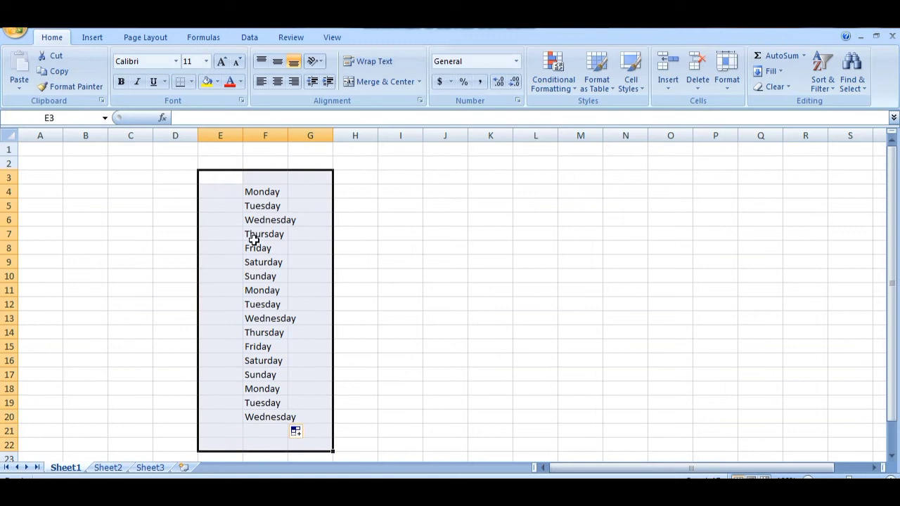
left_click(221, 62)
left_click(222, 62)
left_click(221, 62)
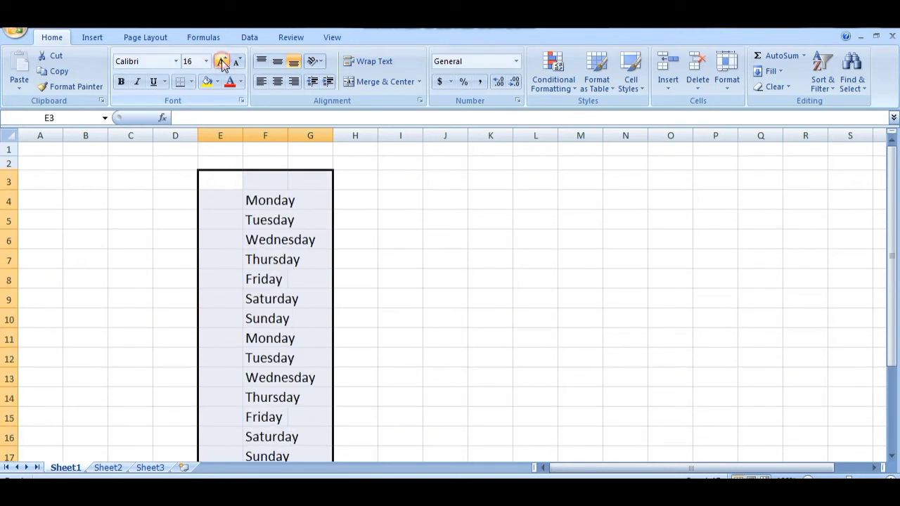
left_click(237, 62)
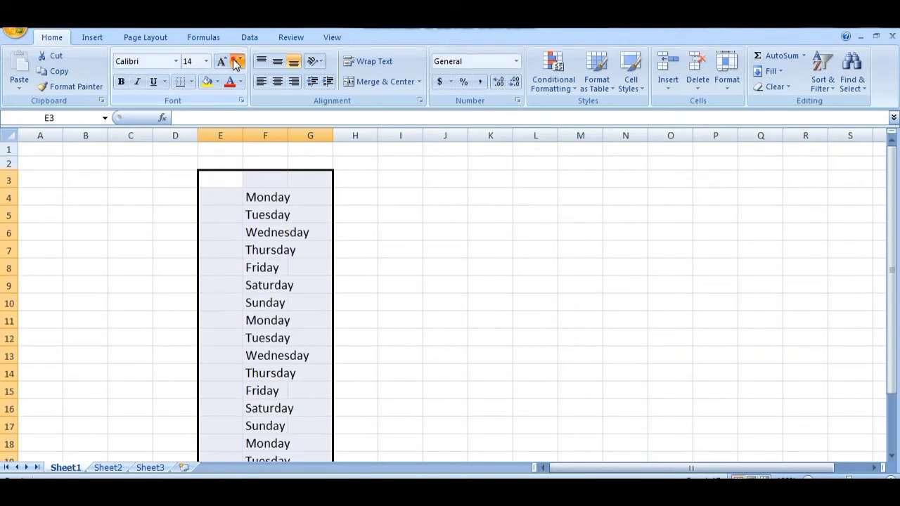
left_click(236, 62)
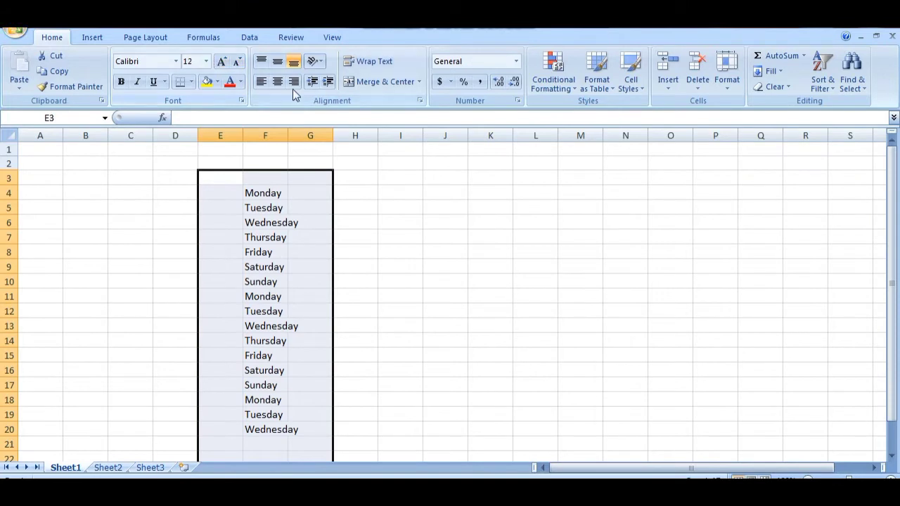
left_click(174, 63)
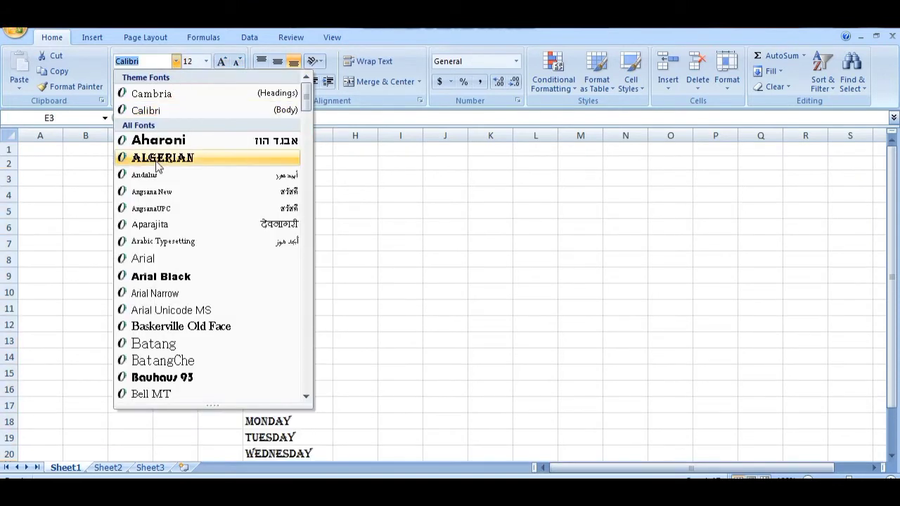
left_click(154, 158)
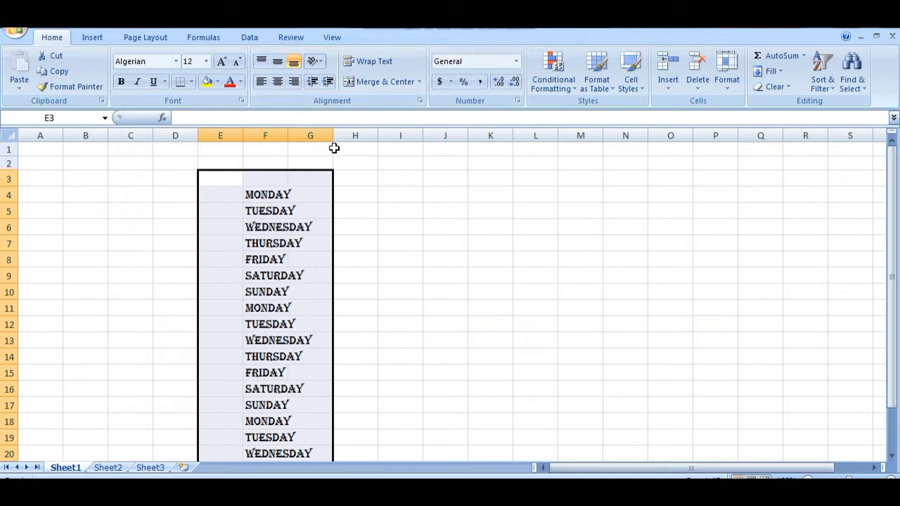
Auto-fit the width of column F to the weekday names
left_click(279, 135)
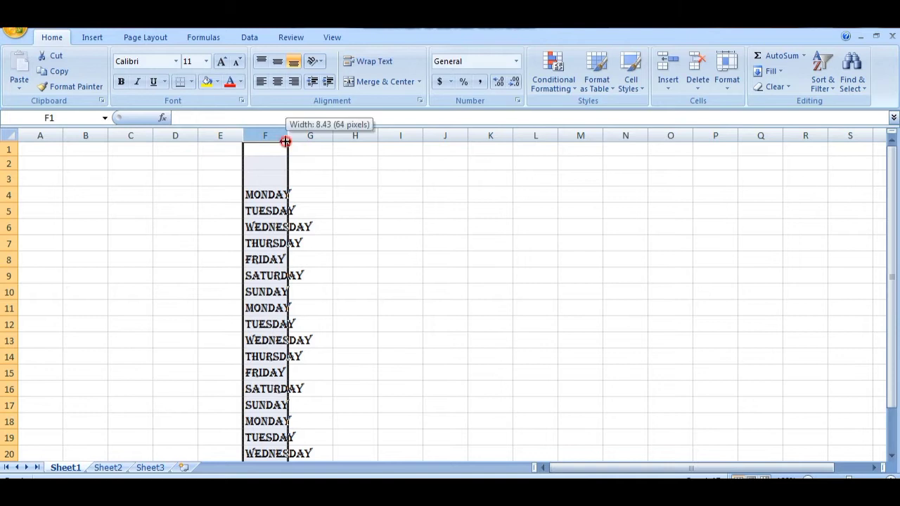
double_click(284, 142)
scroll(370, 228, "down", 1)
scroll(369, 228, "up", 1)
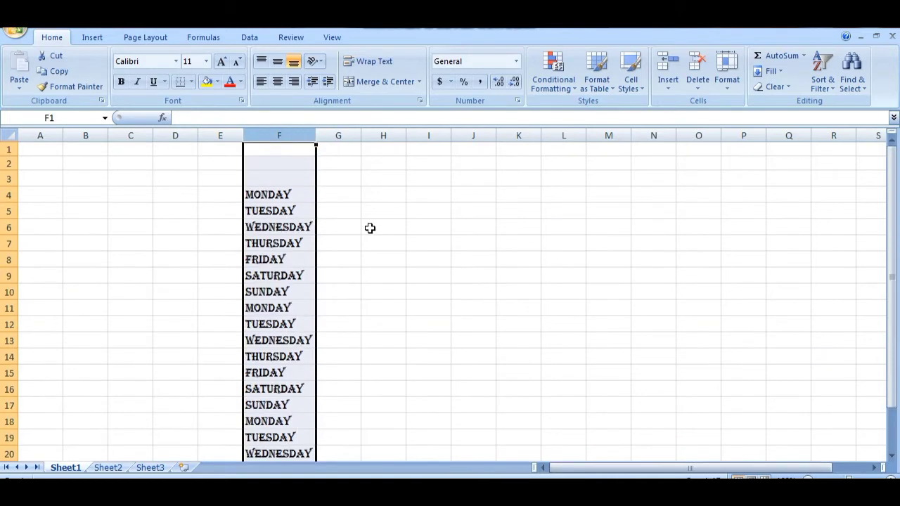
left_click(370, 227)
scroll(353, 237, "down", 1)
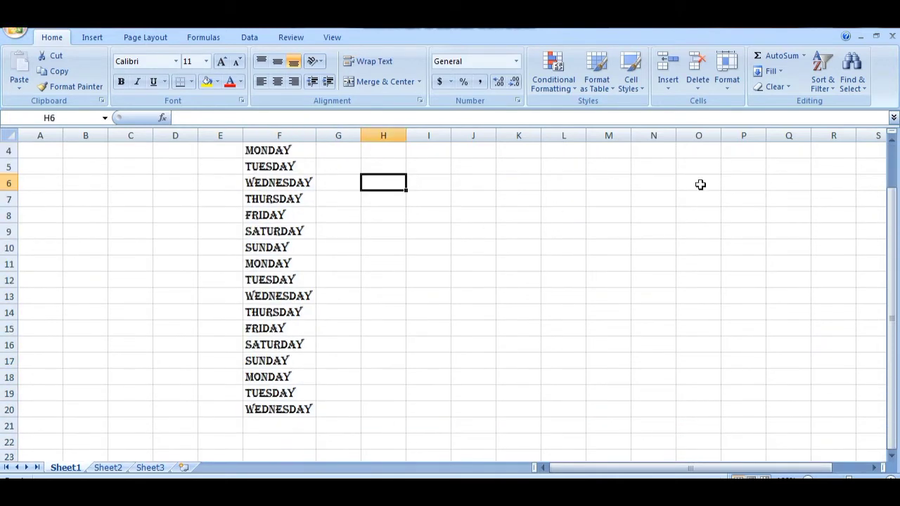
Enter 23, 43, 45, 67 and 54 in cells H4 to H8, beside the first five weekdays
left_click_drag(891, 237, 891, 229)
left_click(363, 323)
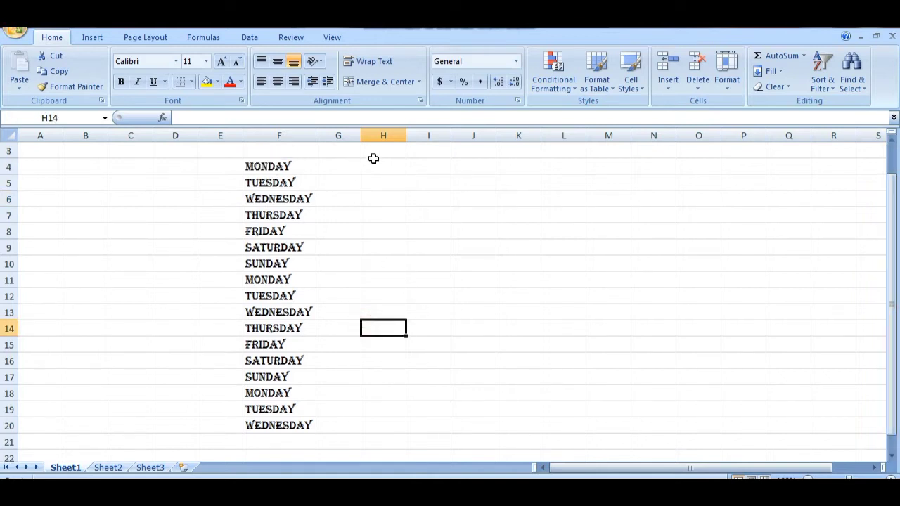
left_click(376, 165)
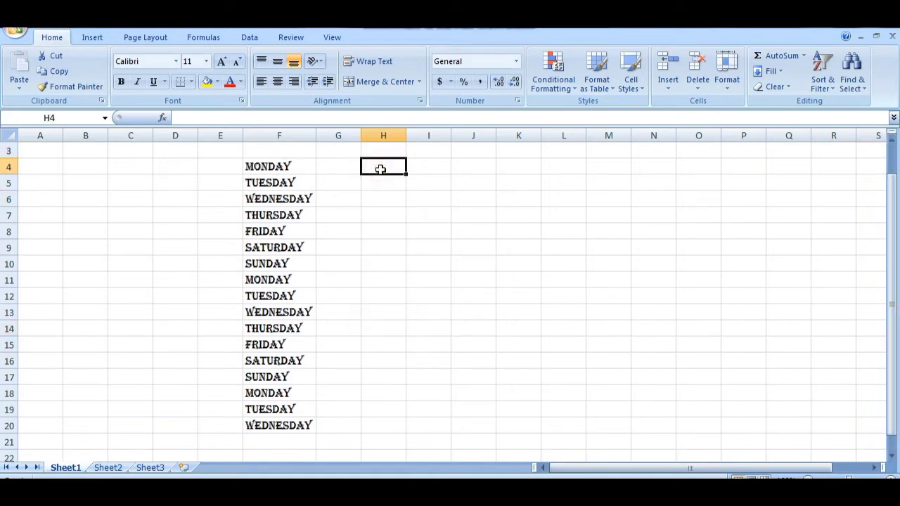
type("23")
left_click(379, 183)
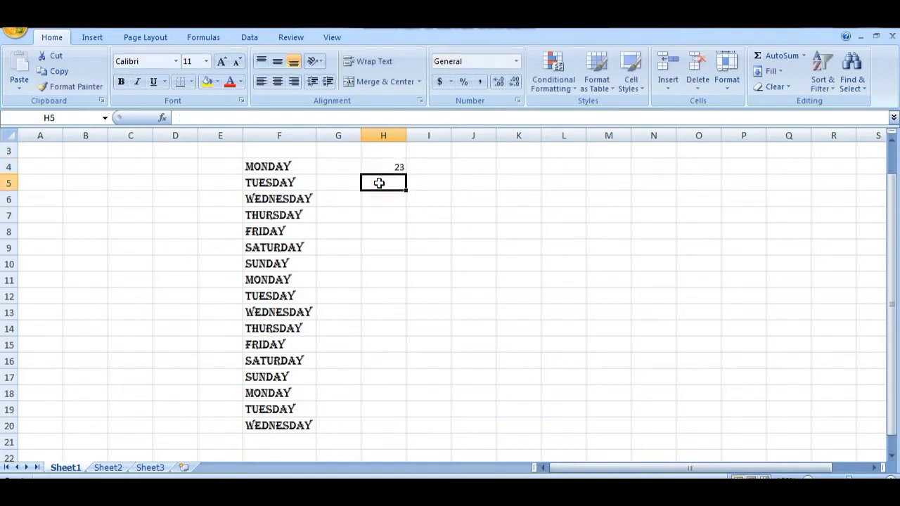
type("43")
left_click(382, 203)
type("45")
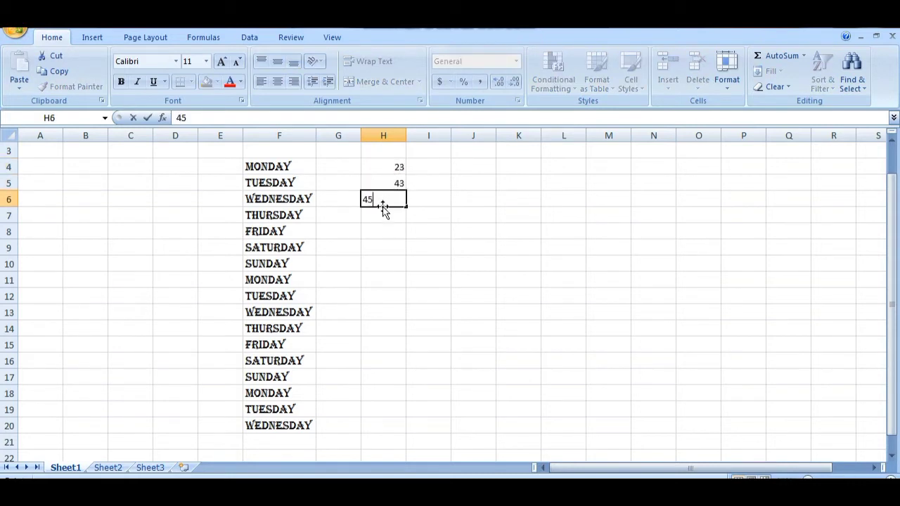
left_click(383, 210)
type("67")
left_click(384, 226)
type("54")
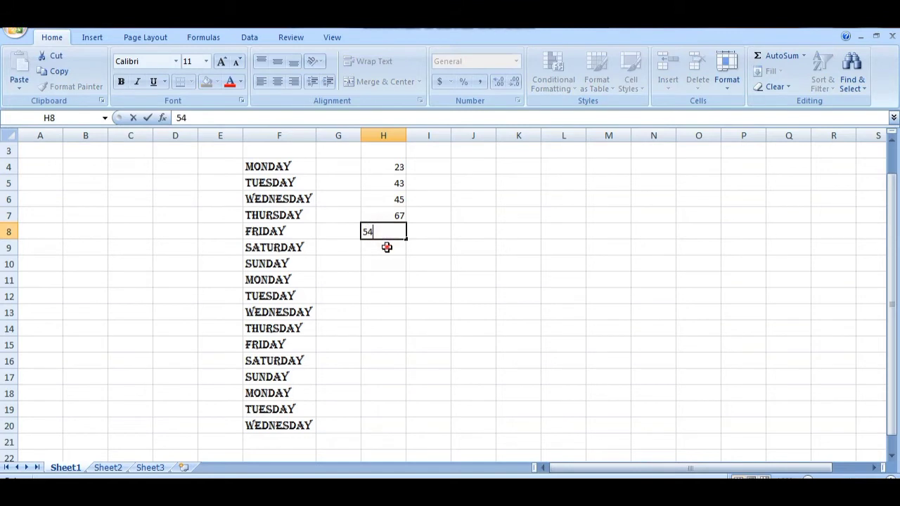
Continue the number column with 6, 89, 98, 98, 67 and 56 in cells H9 to H14
left_click(386, 246)
type("6")
left_click(385, 270)
type("89")
left_click(387, 283)
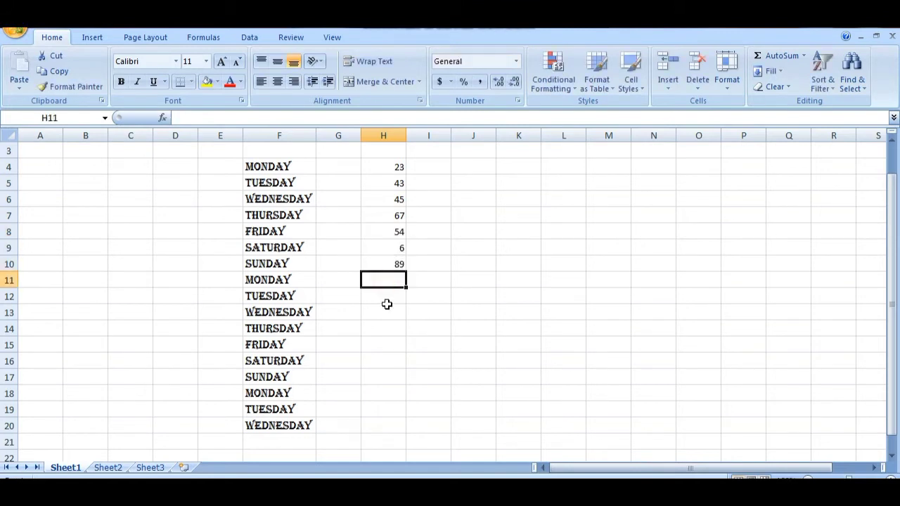
type("98")
left_click(390, 301)
type("9")
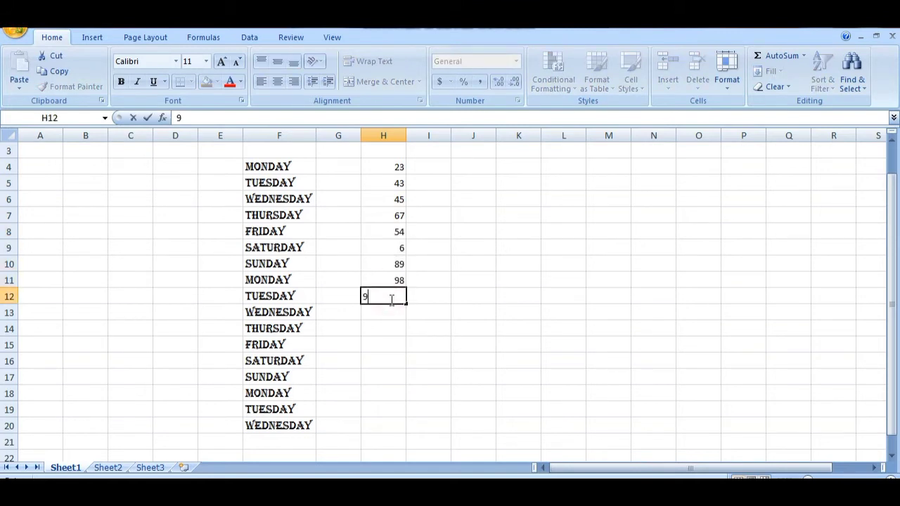
left_click(385, 314)
type("67")
left_click(383, 329)
type("56")
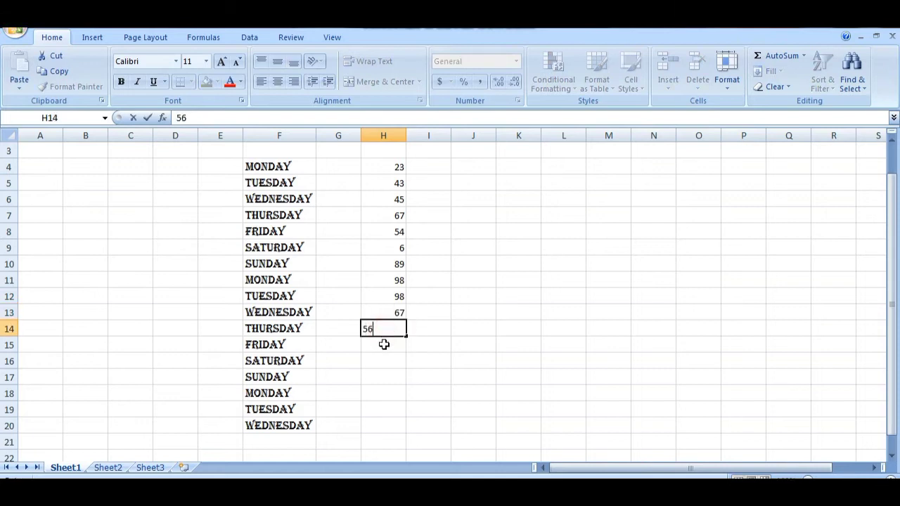
Complete the number column with 435, 76, 3, 5, 65 and 76 in cells H15 to H20
left_click(384, 346)
type("435")
left_click(384, 359)
left_click(386, 377)
type("3")
left_click(386, 392)
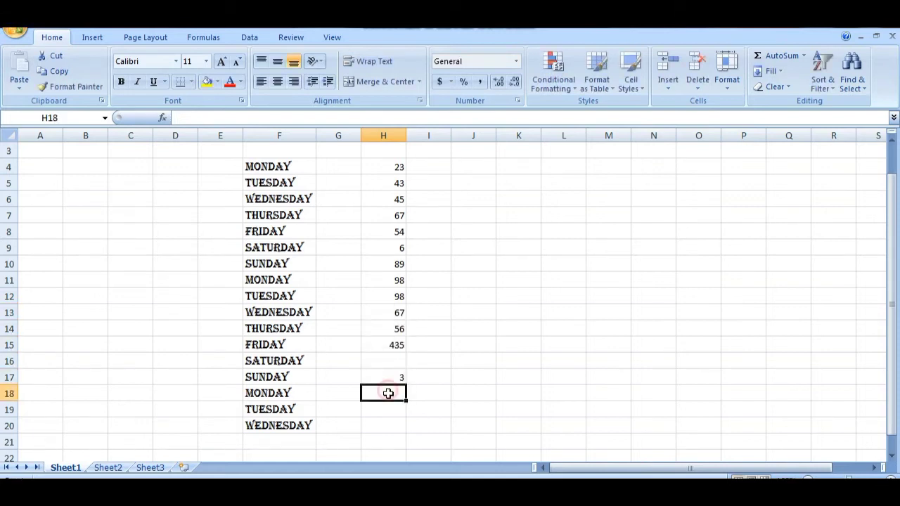
type("5")
left_click(386, 404)
type("65")
left_click(386, 362)
type("76")
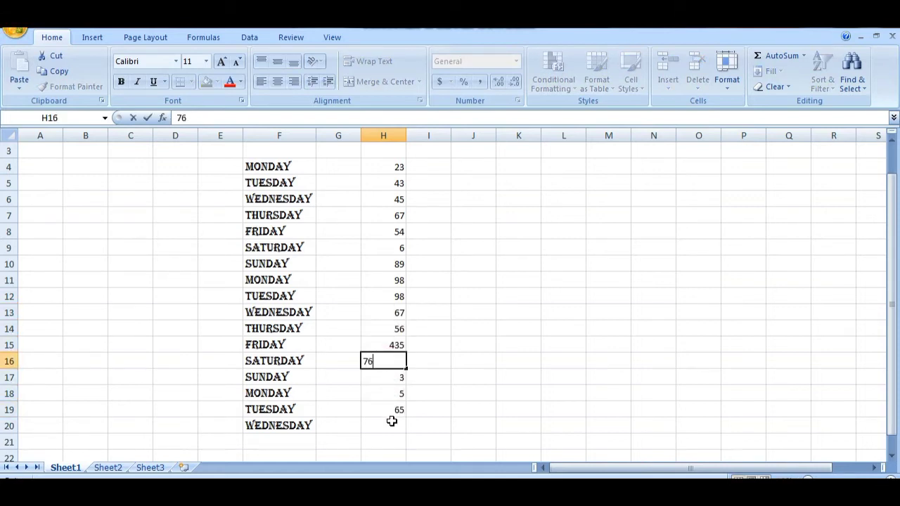
left_click(391, 426)
type("76")
left_click(433, 394)
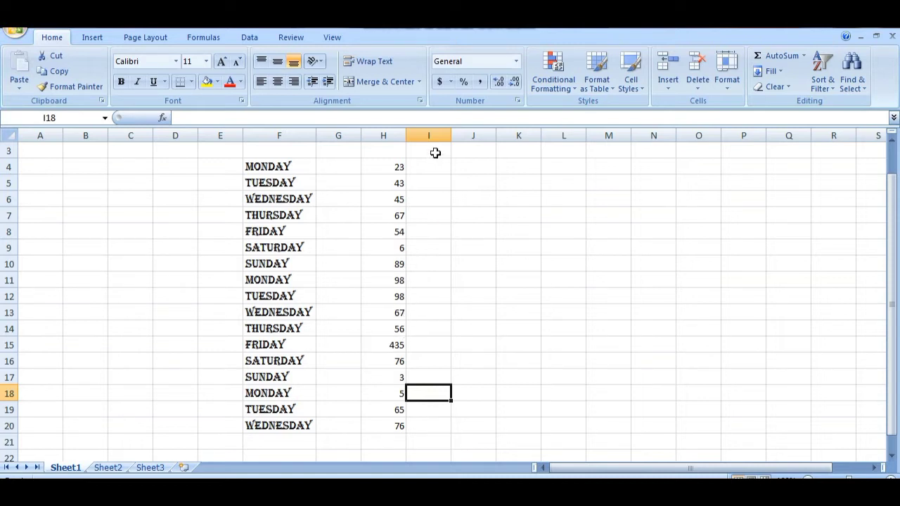
Apply All Borders to the range E3:I21 around the weekday and number data
left_click_drag(435, 153, 229, 442)
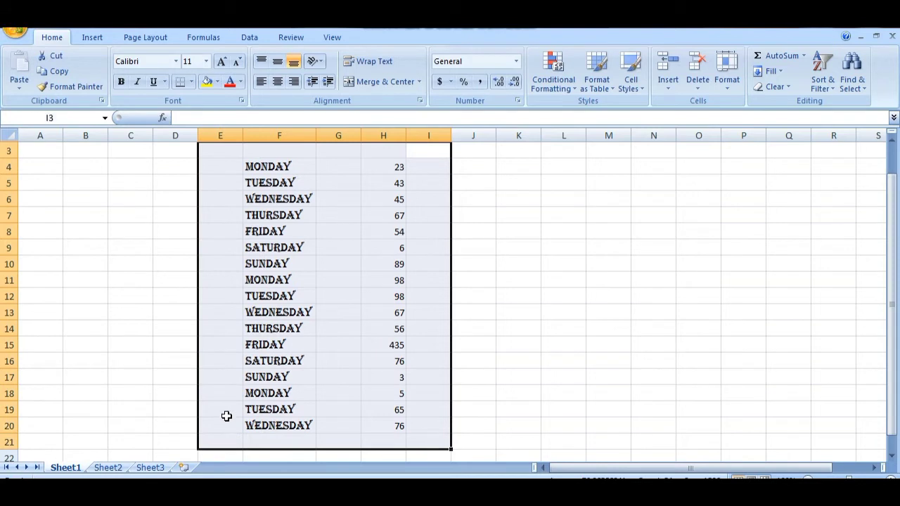
left_click(191, 82)
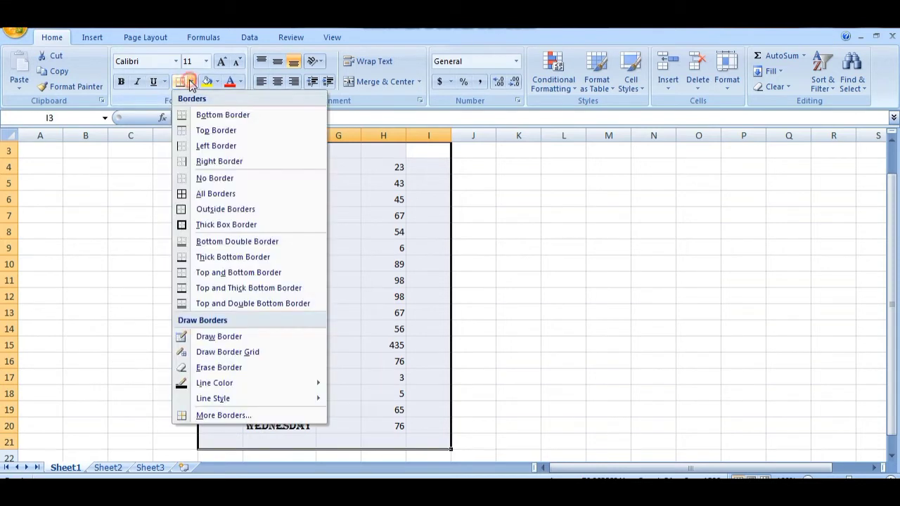
left_click(207, 194)
left_click(484, 211)
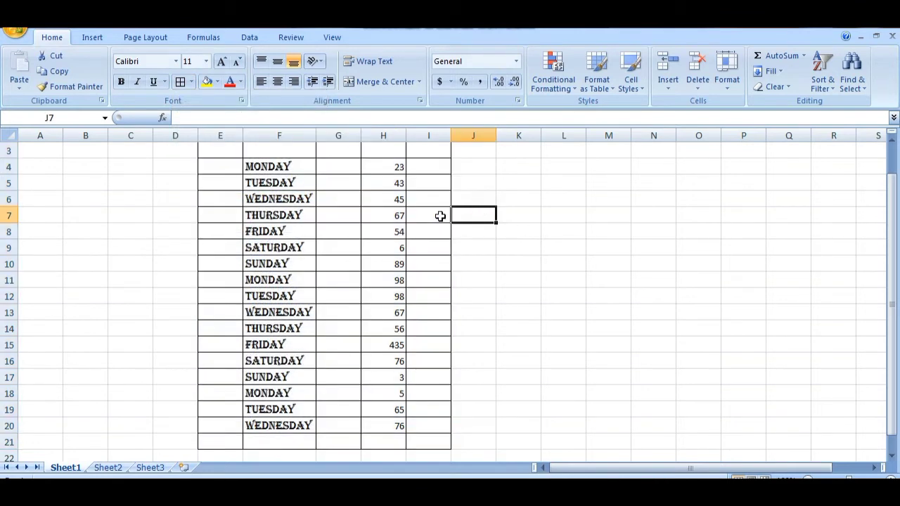
scroll(438, 215, "up", 1)
scroll(438, 215, "down", 1)
scroll(444, 219, "up", 1)
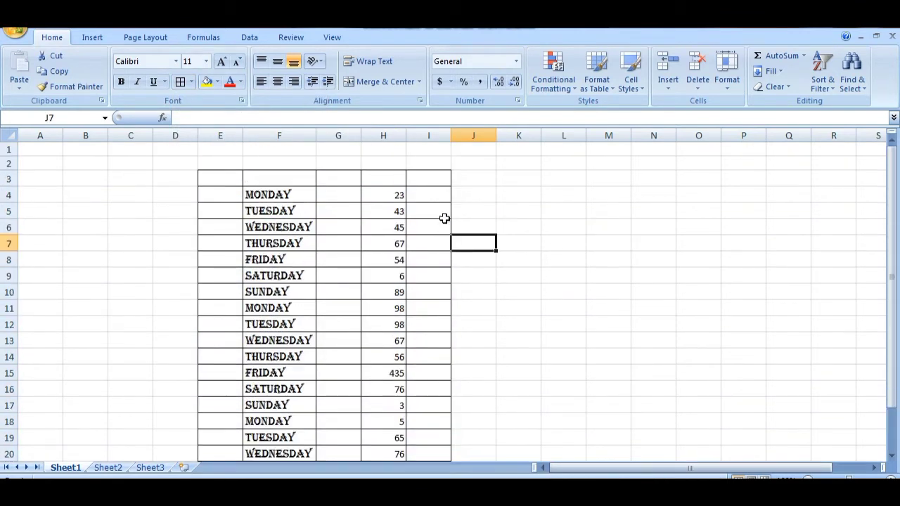
scroll(437, 225, "down", 1)
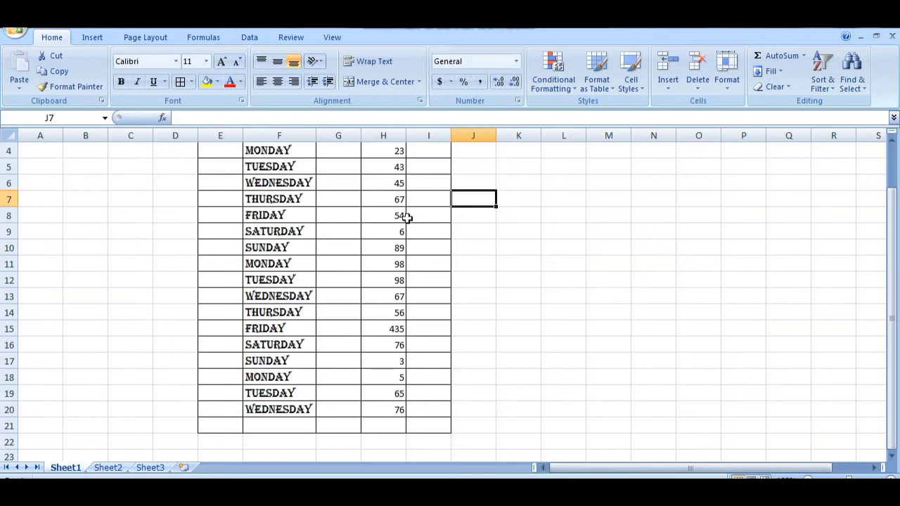
left_click(426, 189)
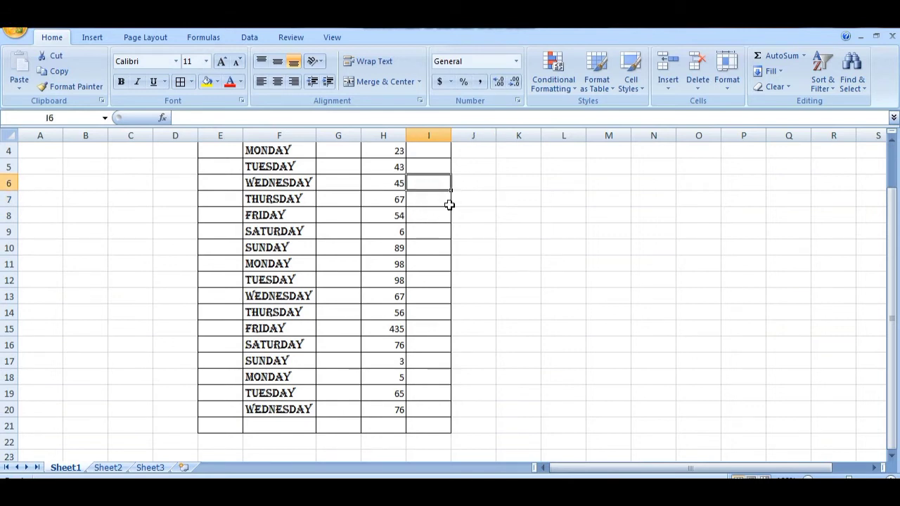
scroll(450, 205, "up", 1)
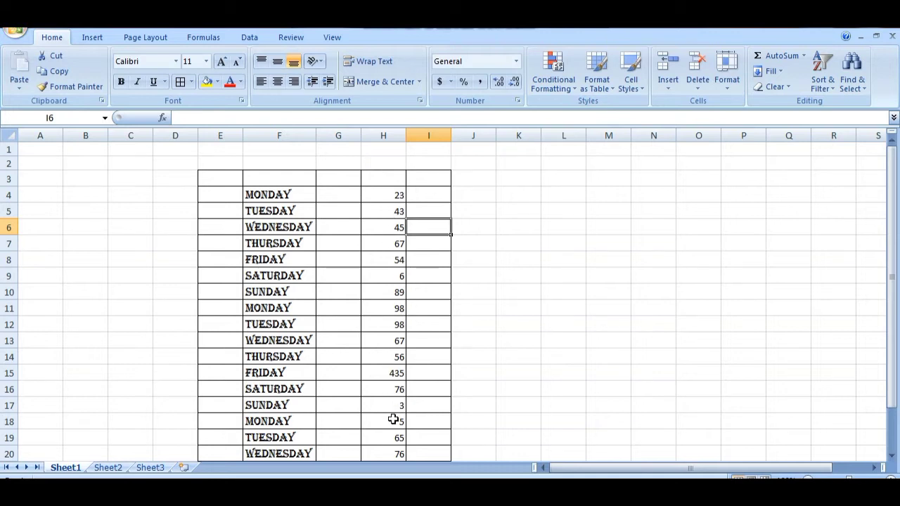
scroll(393, 420, "down", 1)
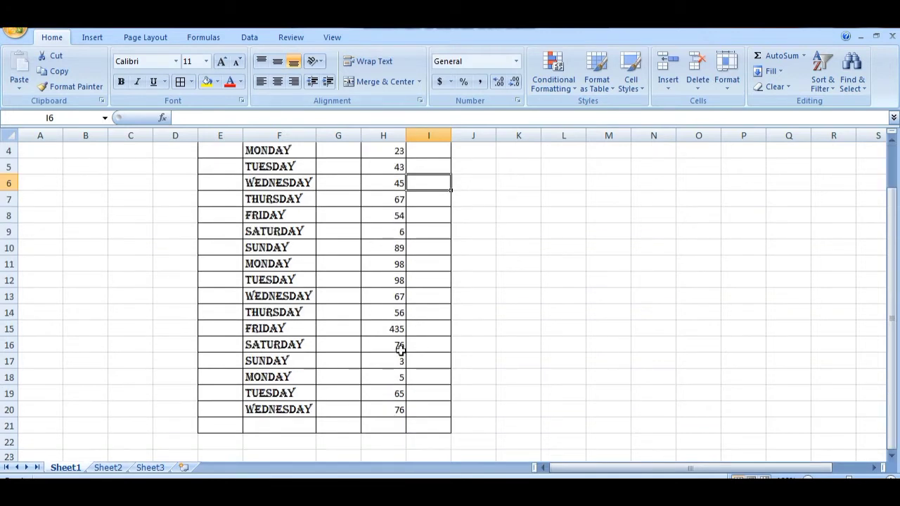
left_click_drag(408, 148, 390, 169)
left_click(485, 211)
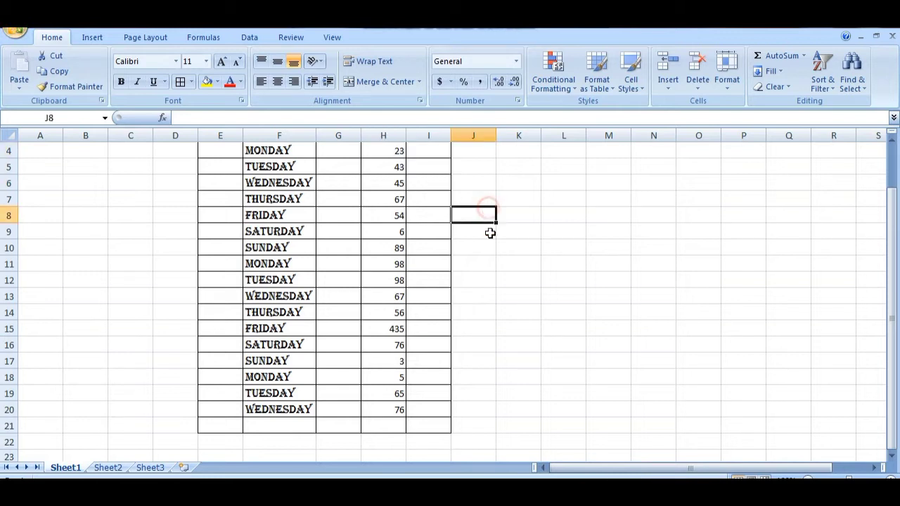
Total the numbers in H4:H20 in cell H21 with the AutoSum Sum function
left_click(392, 431)
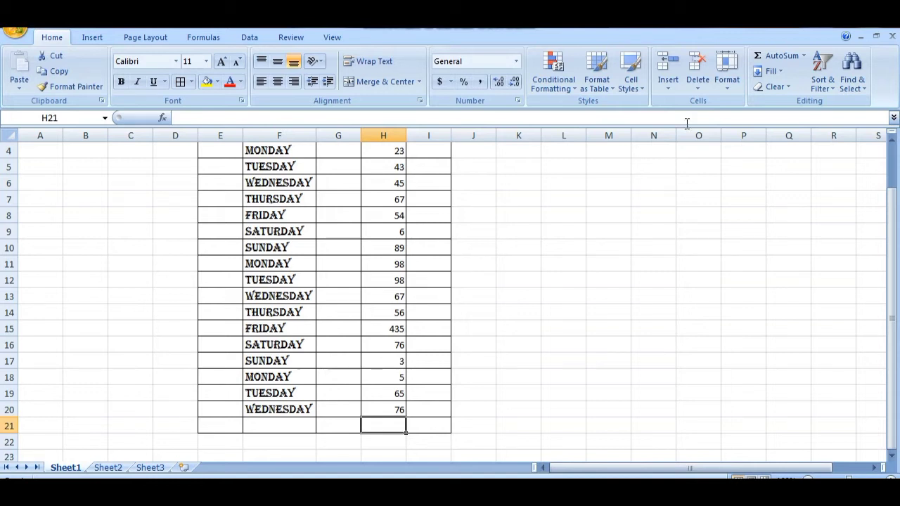
left_click(804, 56)
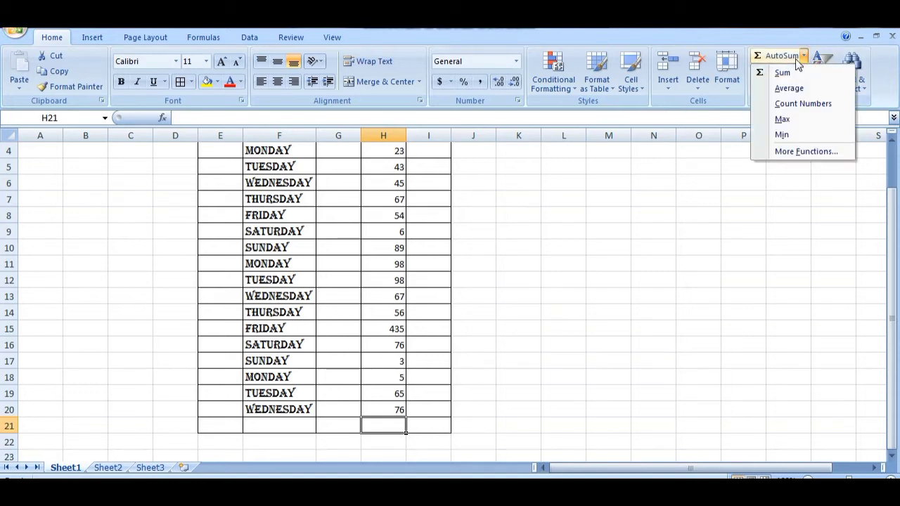
left_click(779, 73)
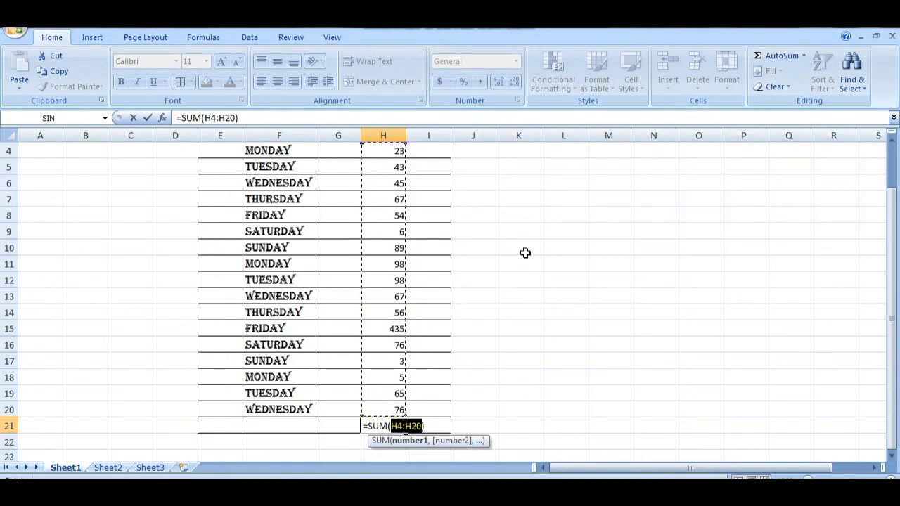
key("Return")
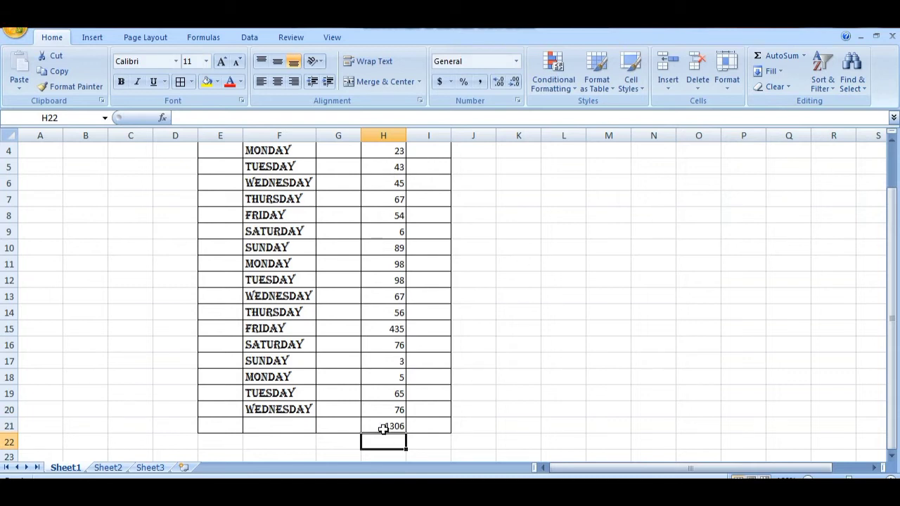
Label the last table row "total" in cell F21
left_click(271, 427)
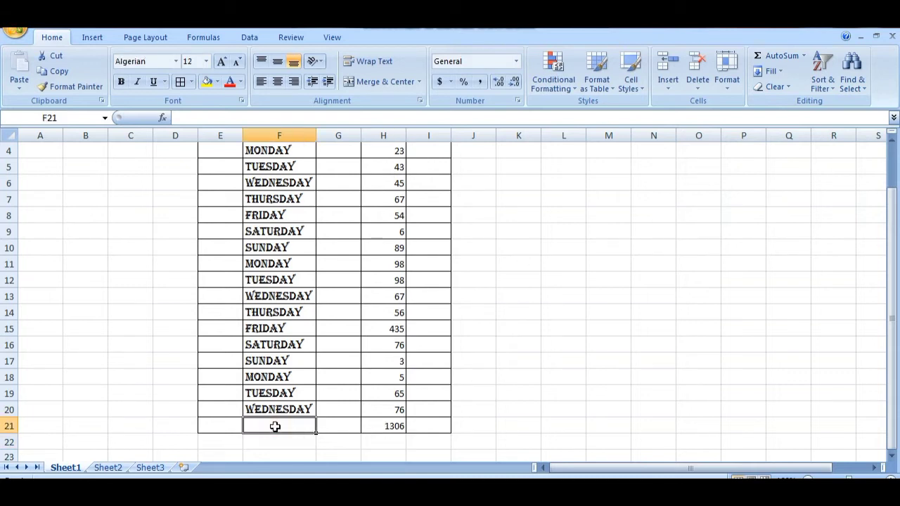
type("t")
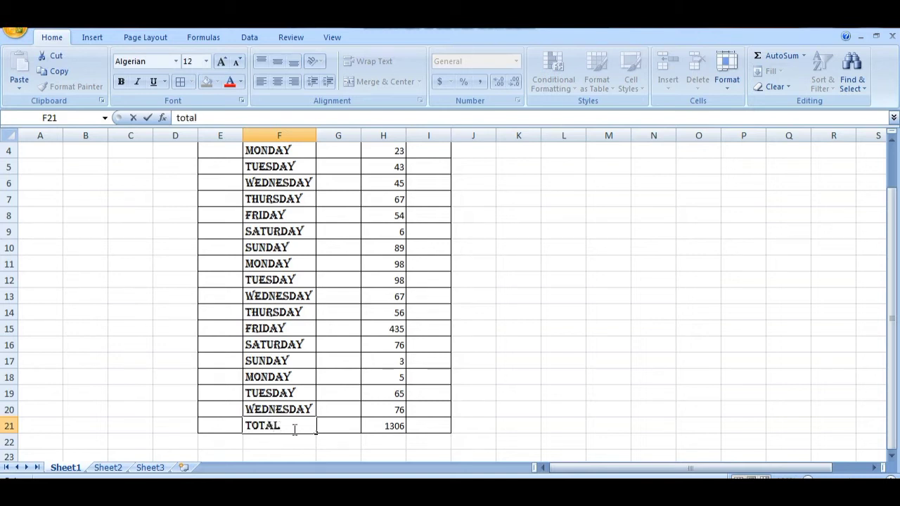
type("otal")
left_click(388, 426)
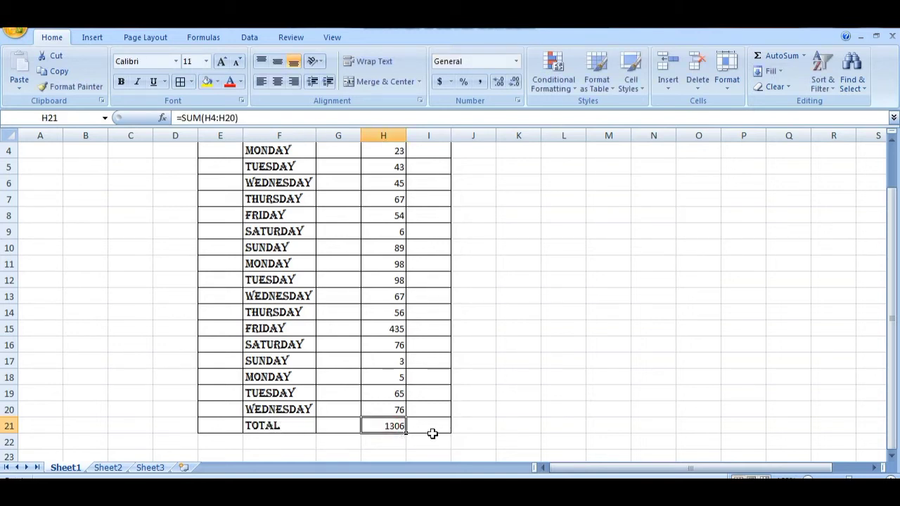
Clear the SUM formula from cell H21 in the total row
scroll(433, 441, "down", 2)
left_click(404, 358)
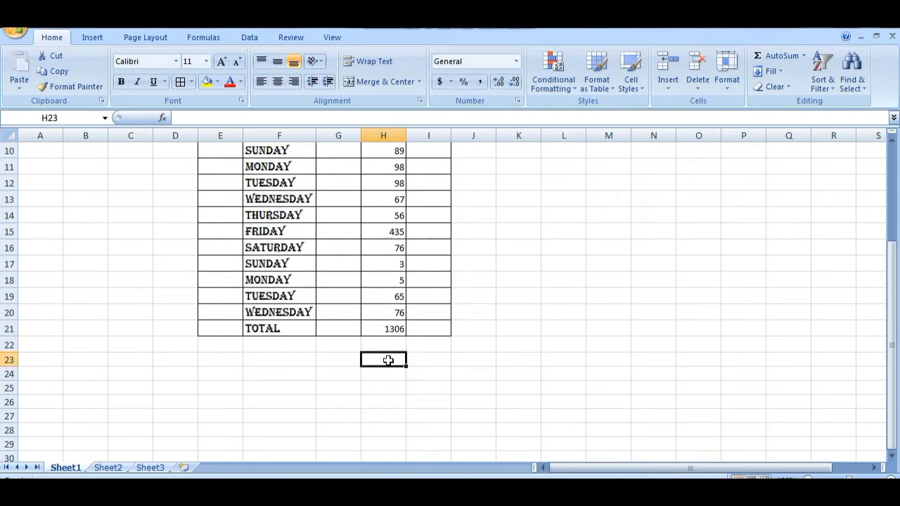
scroll(404, 344, "up", 2)
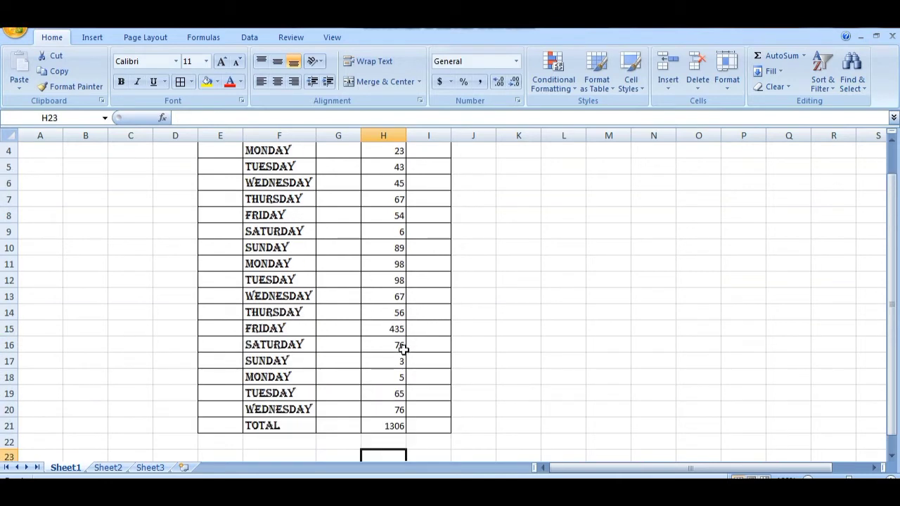
left_click(379, 429)
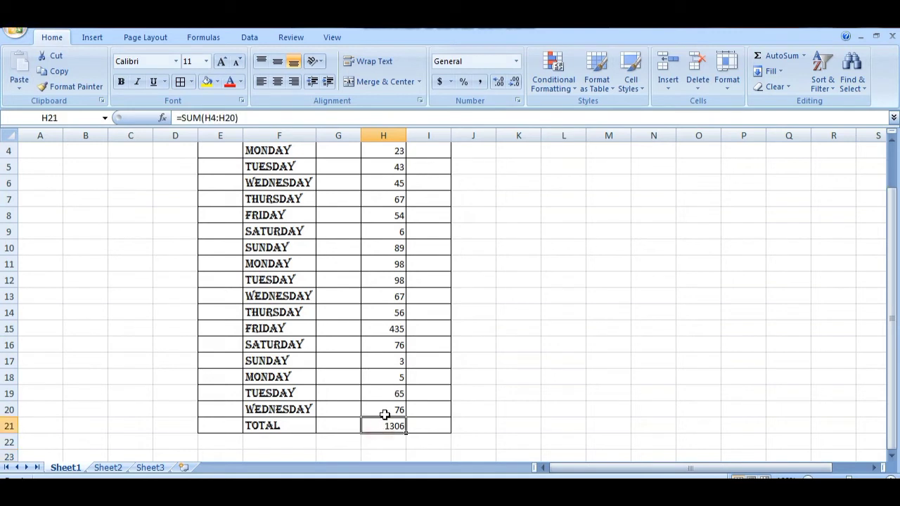
key("BackSpace")
Calculate the average of H4:H20 in cell H21 with AutoSum's Average function, and undo it
left_click(390, 435)
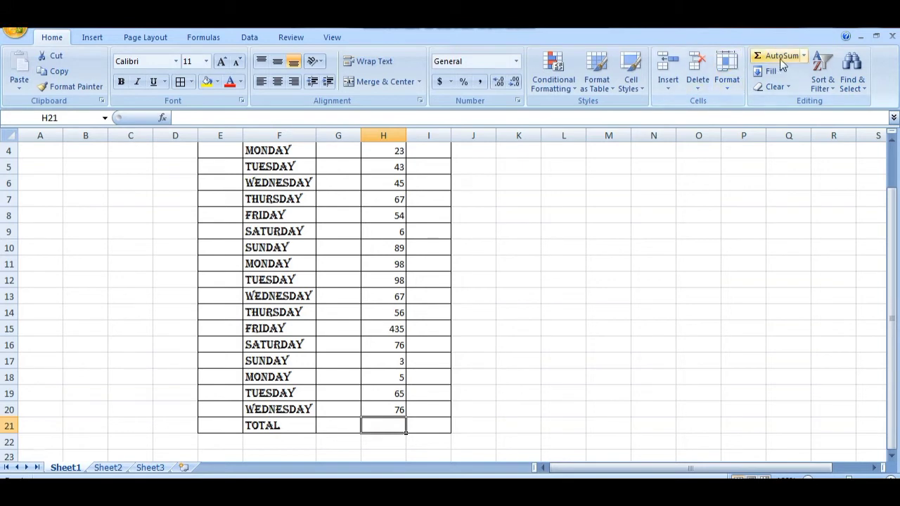
left_click(803, 56)
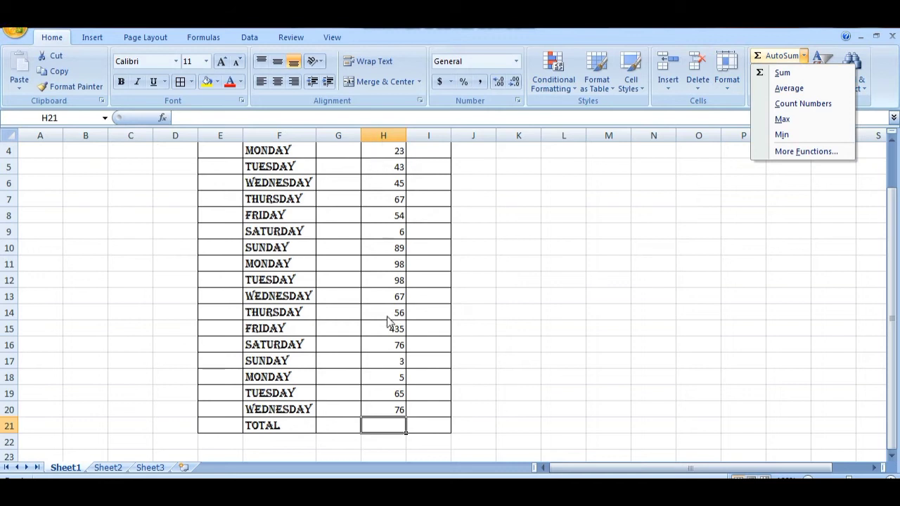
left_click(787, 92)
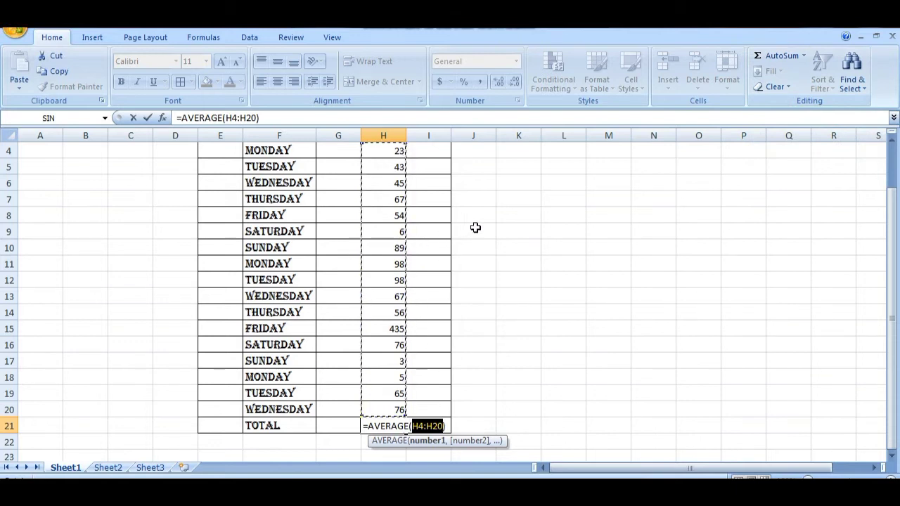
key("Return")
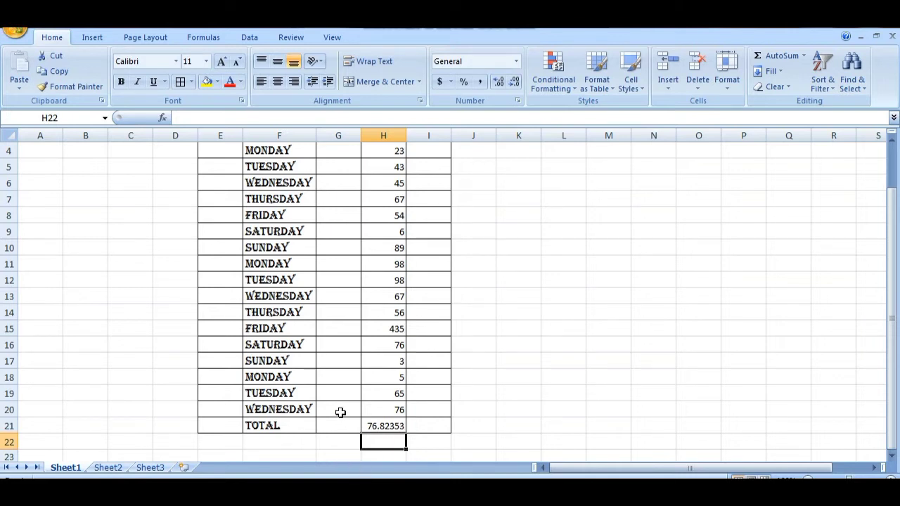
key("ctrl+z")
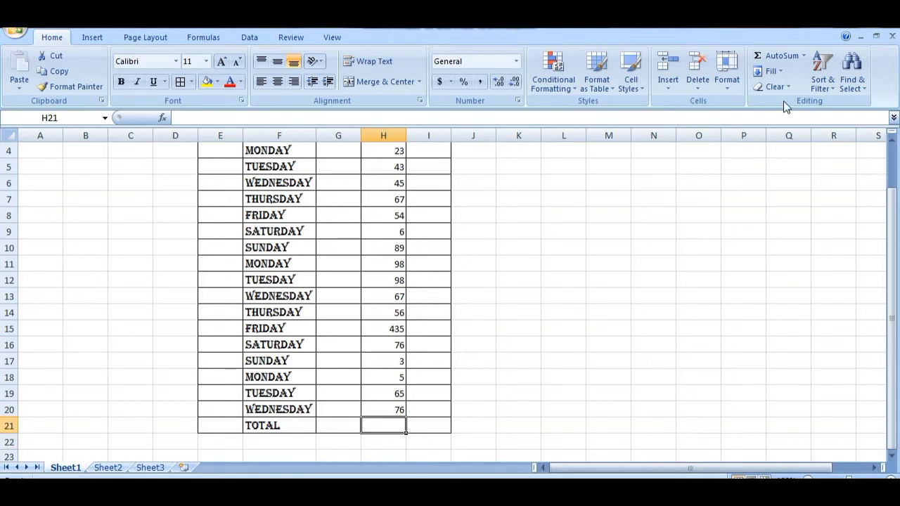
Count the numbers in H4:H20 in cell H21 with AutoSum's Count Numbers function, and delete the formula
left_click(804, 55)
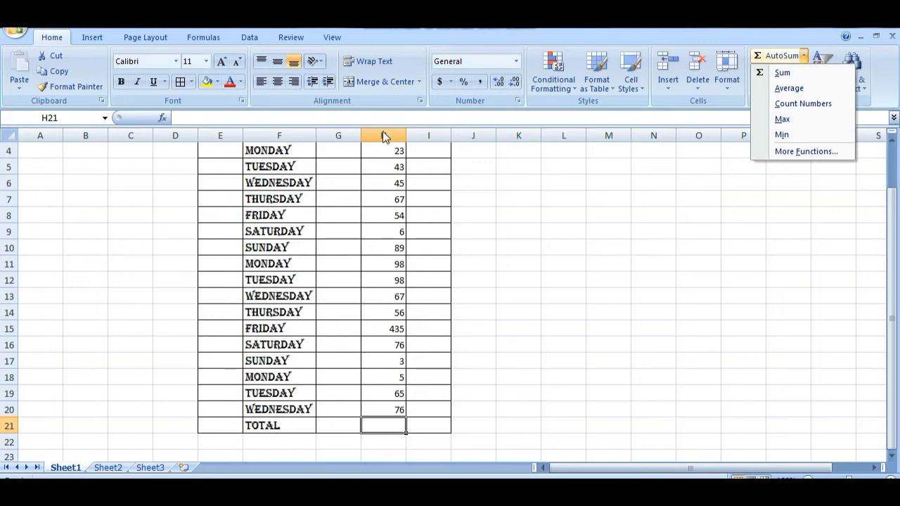
left_click(793, 104)
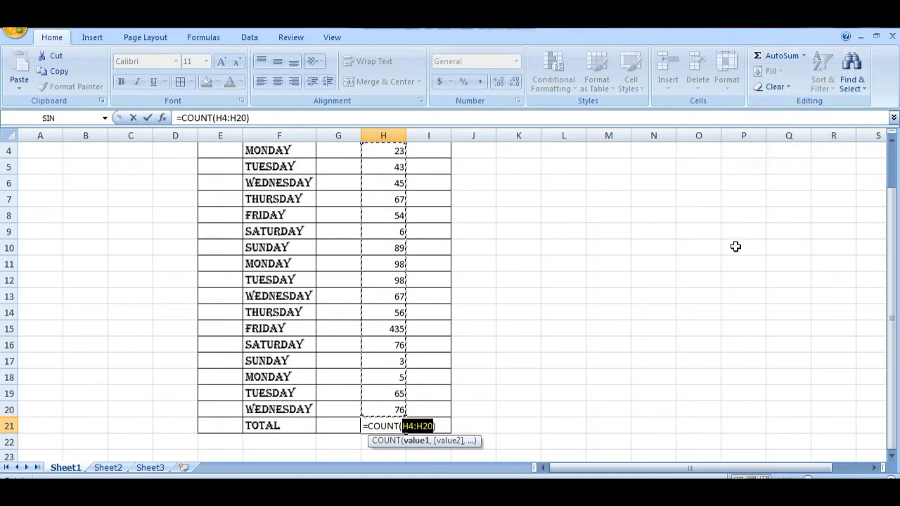
key("Return")
left_click(394, 427)
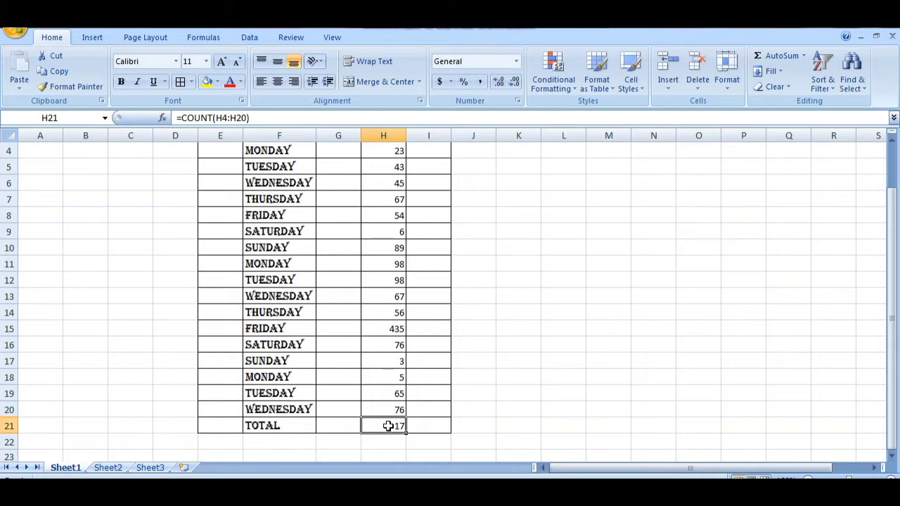
key("Delete")
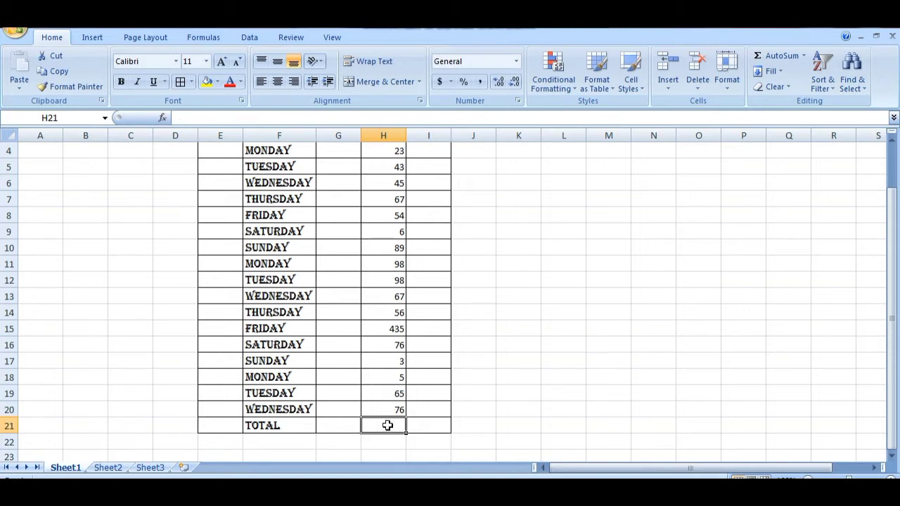
Find the maximum of H4:H20 in cell H21 with AutoSum's Max function, and delete the formula
left_click(804, 55)
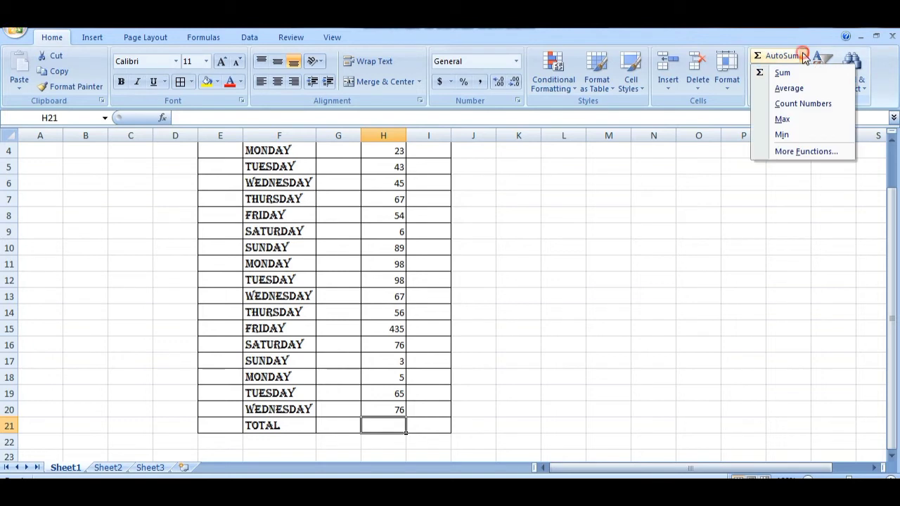
left_click(782, 120)
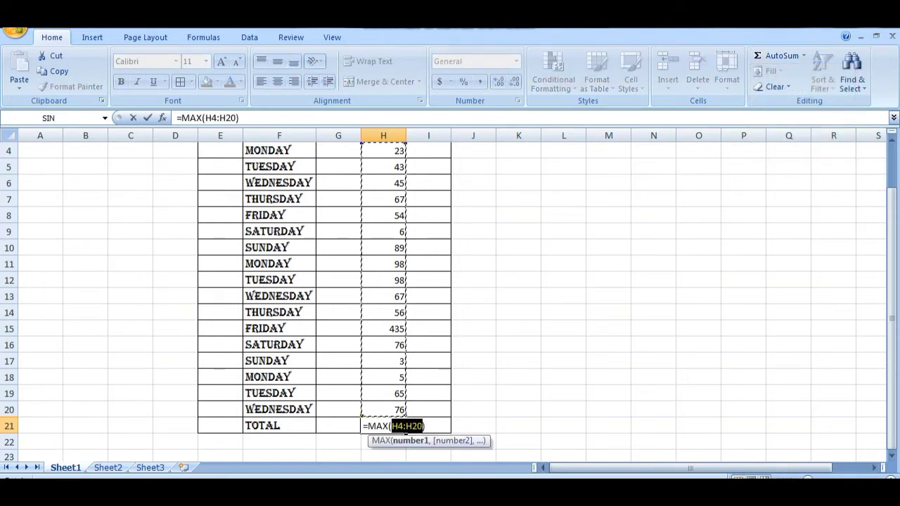
key("Return")
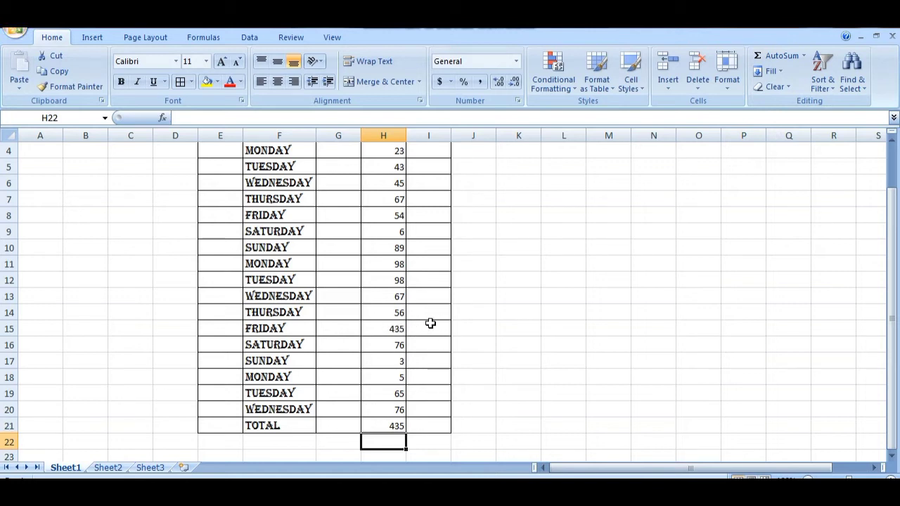
left_click(396, 427)
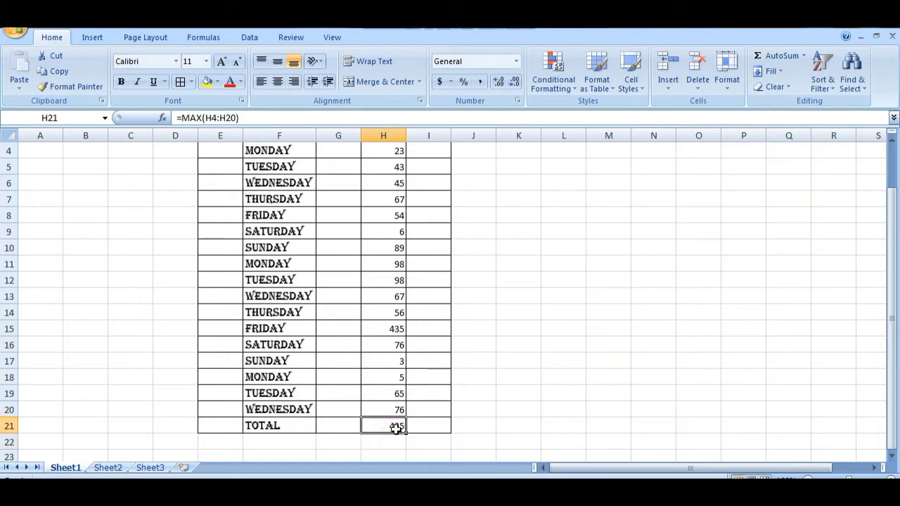
key("Delete")
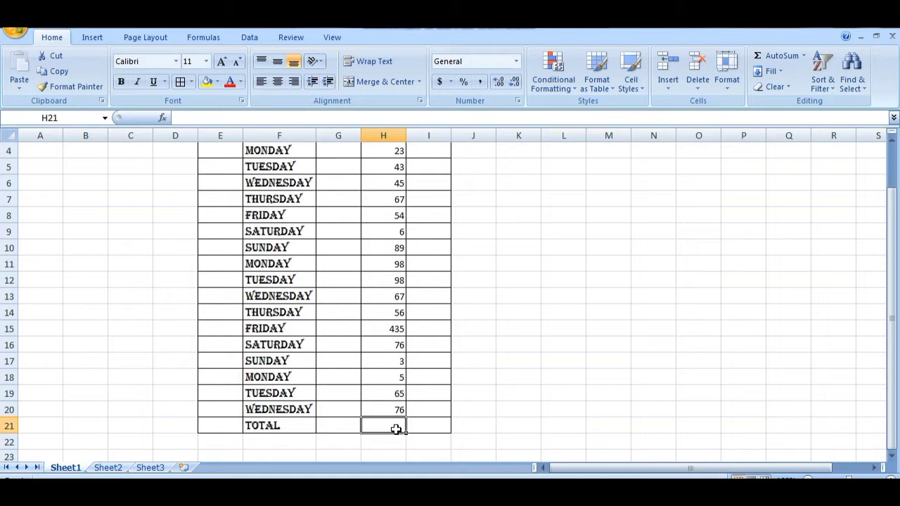
Find the minimum of H4:H20 in cell H21 with AutoSum's Min function, and delete the formula
left_click(804, 56)
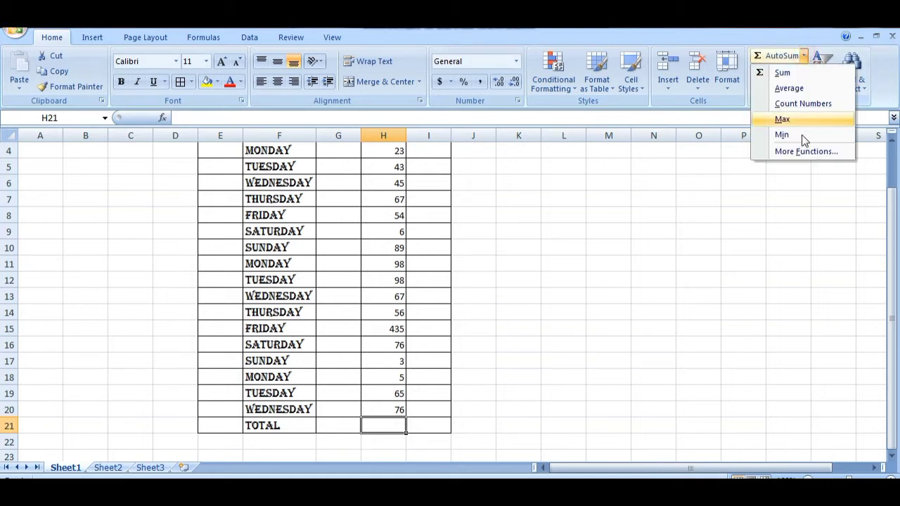
left_click(802, 134)
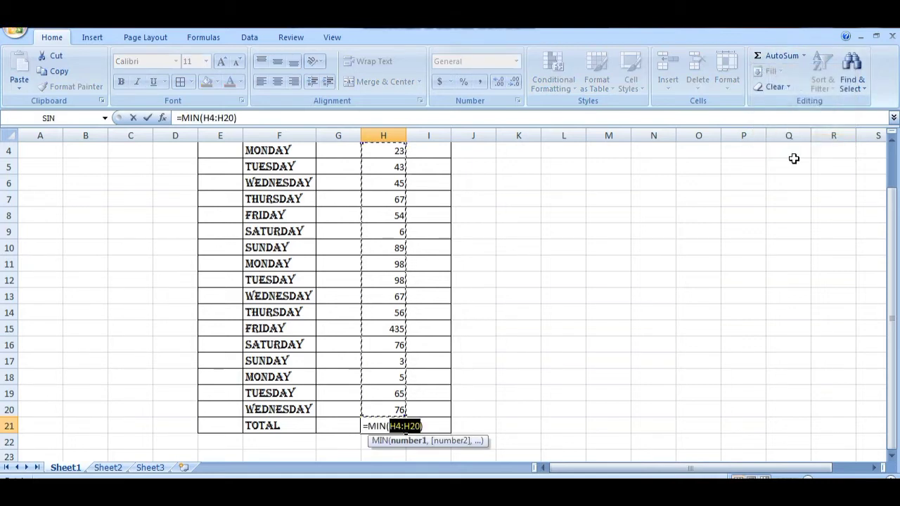
key("Return")
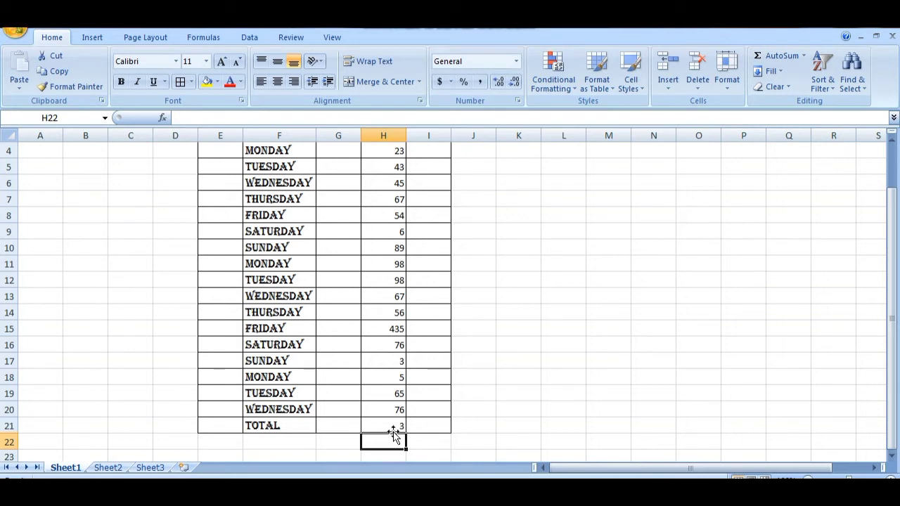
key("Up")
key("Delete")
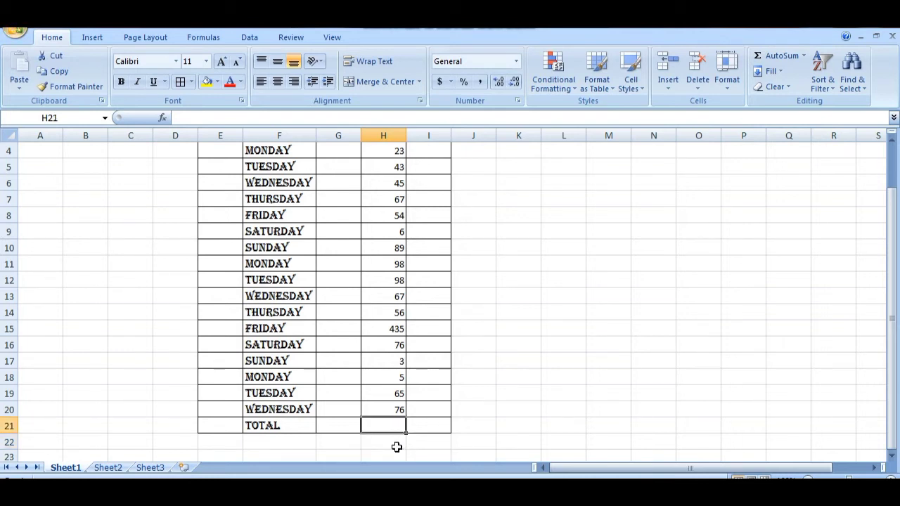
Look through the Insert Function dialog's recently used functions and the available Fill options without applying any of them
left_click(804, 56)
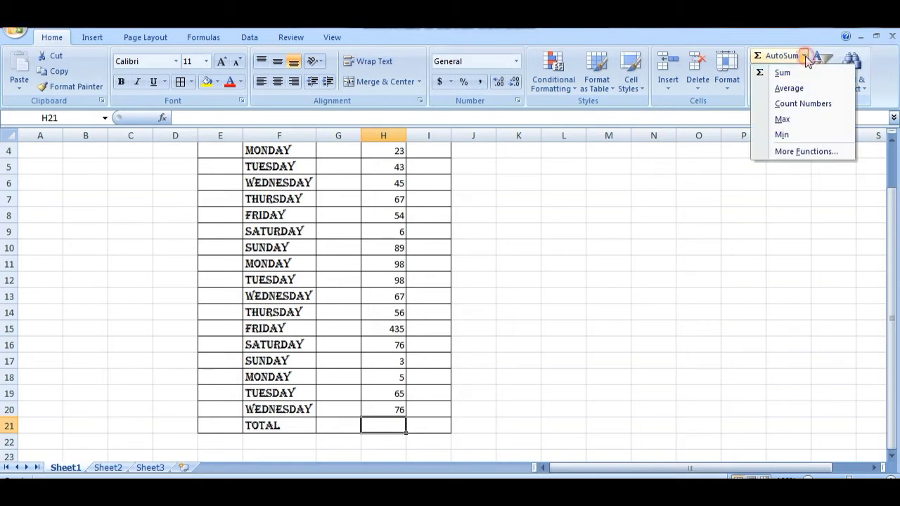
left_click(818, 151)
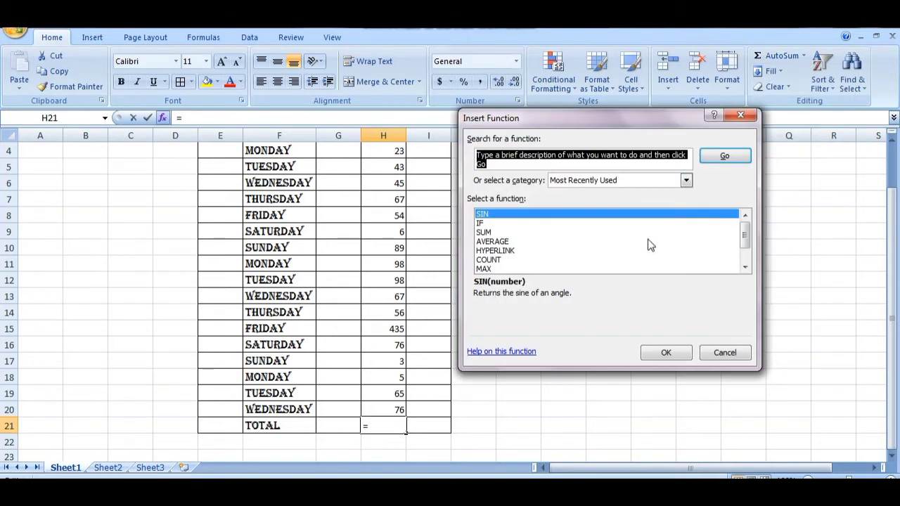
mouse_move(745, 239)
left_mouse_down()
mouse_move(747, 258)
mouse_move(743, 235)
left_mouse_up()
left_click(740, 115)
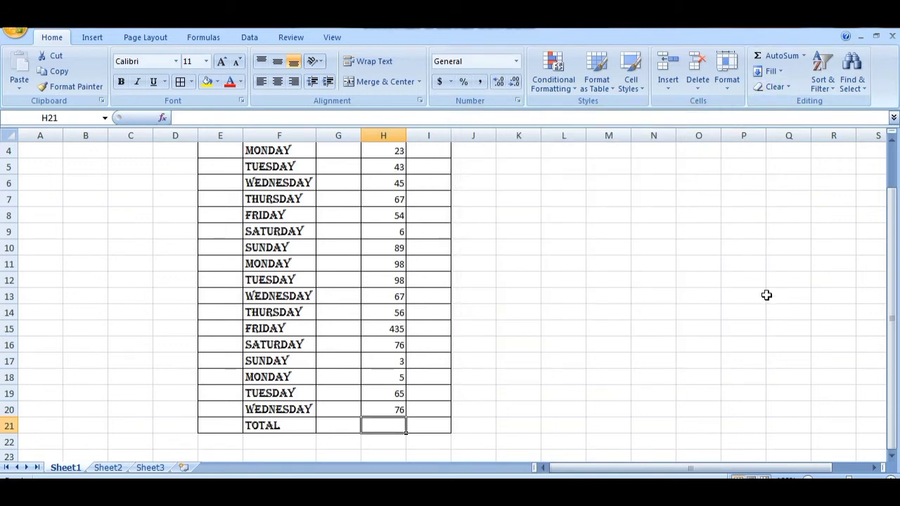
left_click(773, 72)
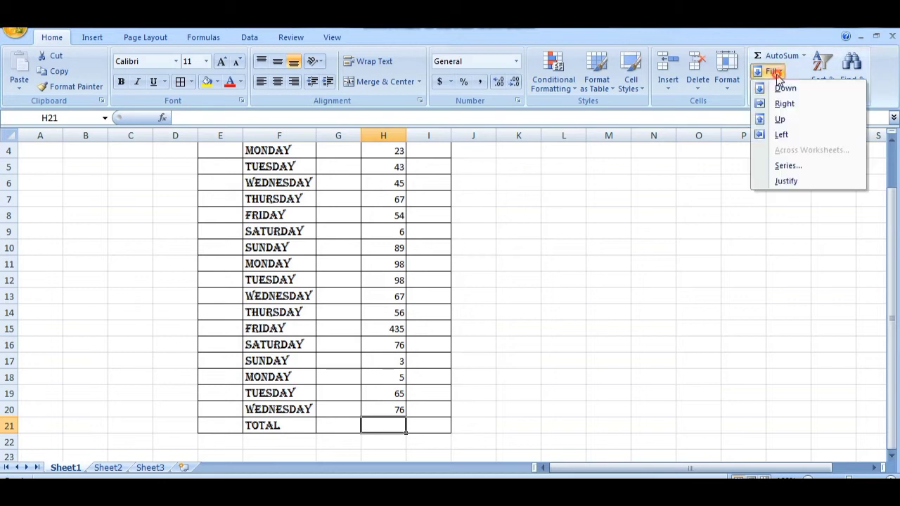
left_click(773, 75)
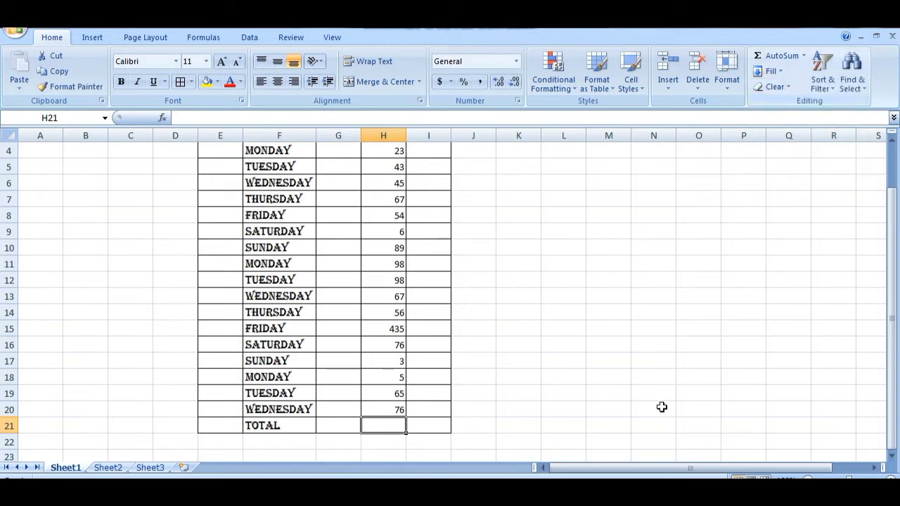
Enter 54, 3, 5 and 7 in cells G5 to G8, beside Tuesday through Friday
left_click(349, 173)
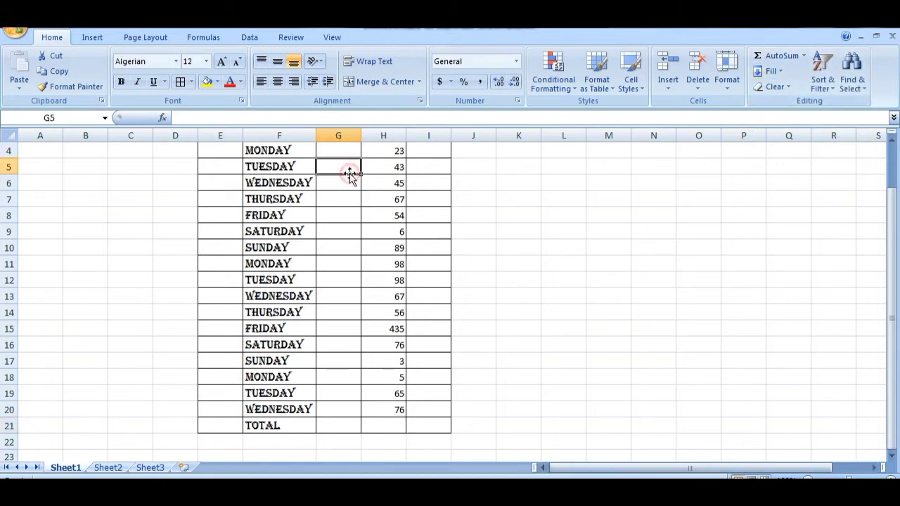
type("54")
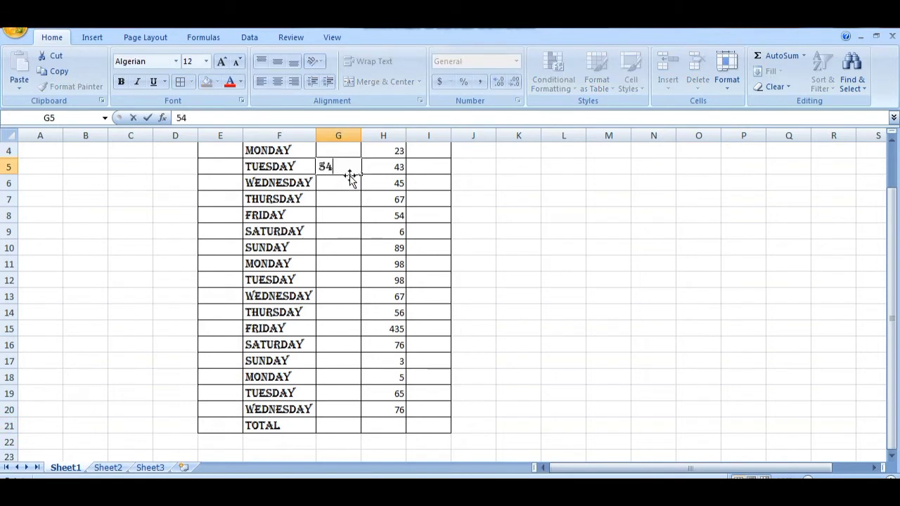
left_click(345, 181)
type("3")
left_click(344, 204)
type("5")
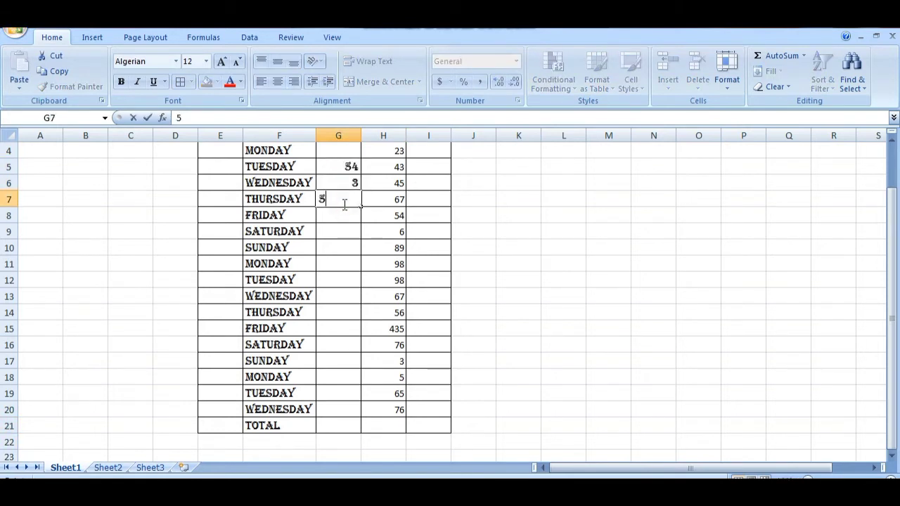
left_click(344, 213)
type("7")
left_click(348, 231)
Enter 87, 7, 8 and 76 in cells I5 to I8 of the Tuesday through Friday rows
left_click(428, 216)
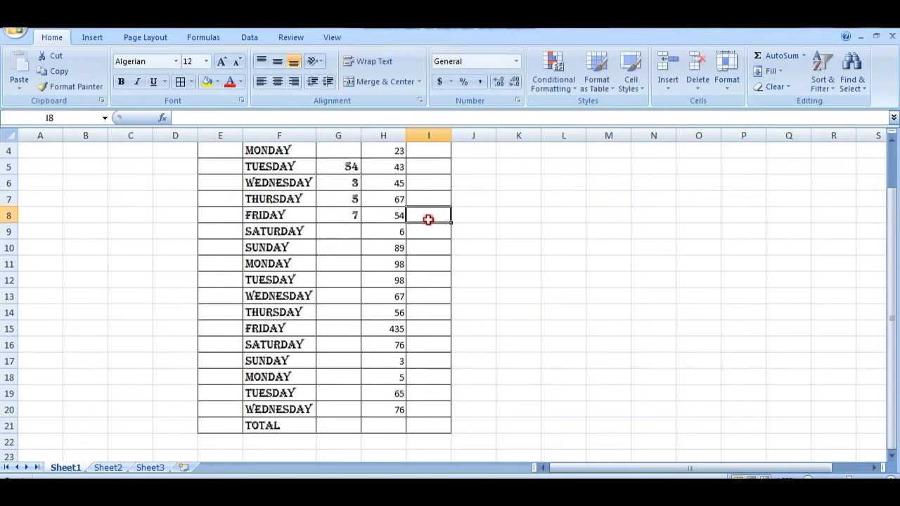
type("76")
left_click(428, 198)
type("8")
left_click(426, 183)
type("7")
left_click(424, 171)
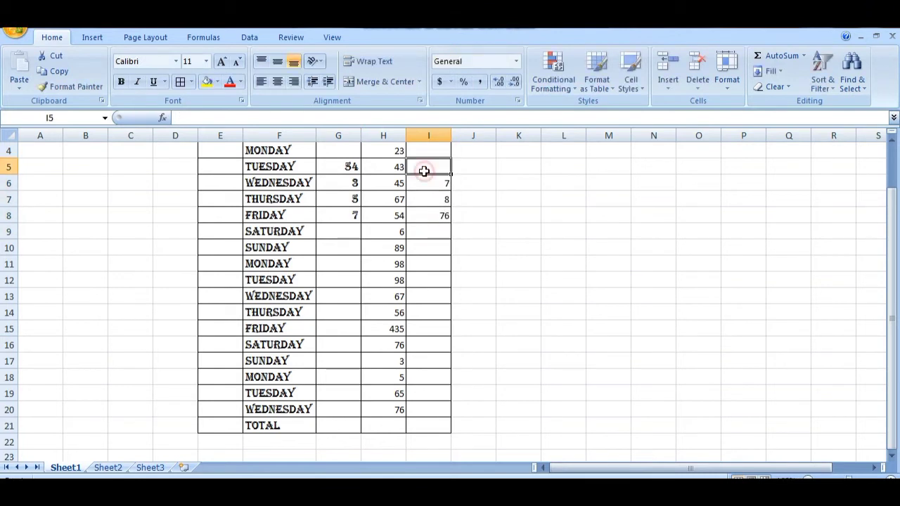
type("87")
left_click(427, 210)
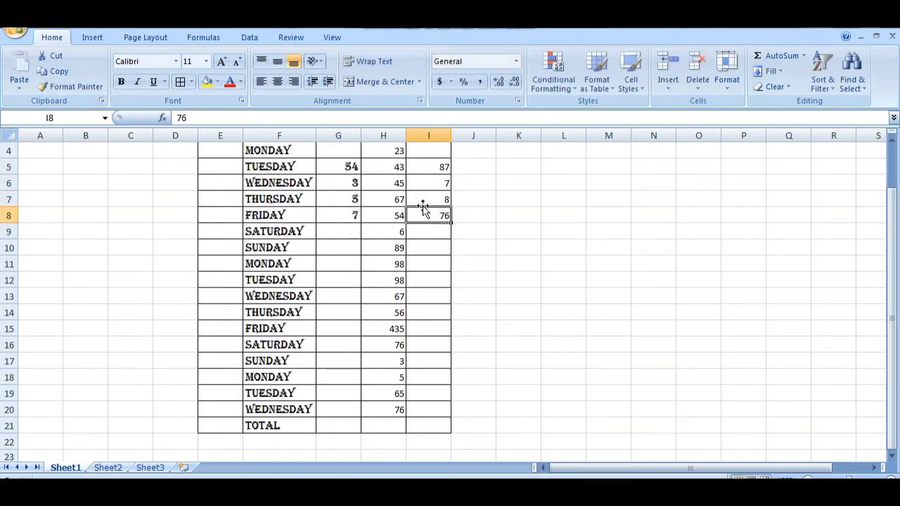
Fill cell H6 rightward from G6, and restore the cell's value to 45
left_click(398, 183)
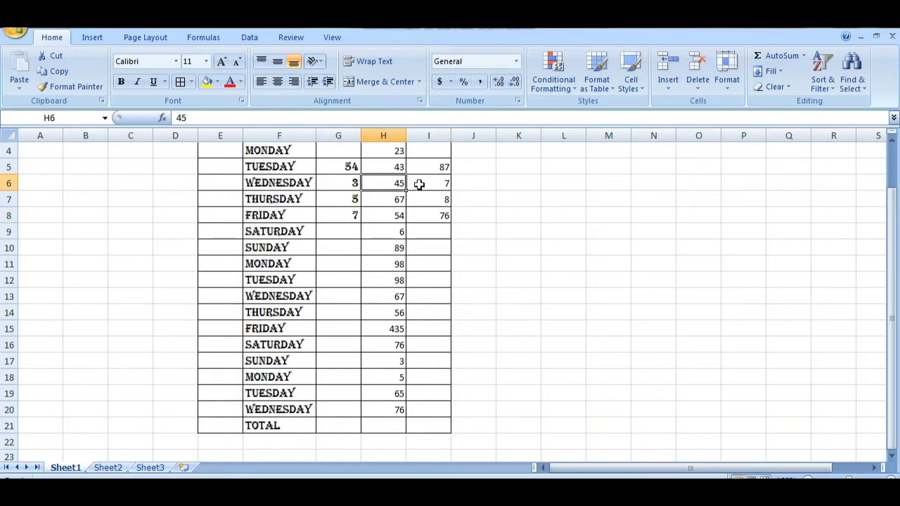
left_click(780, 71)
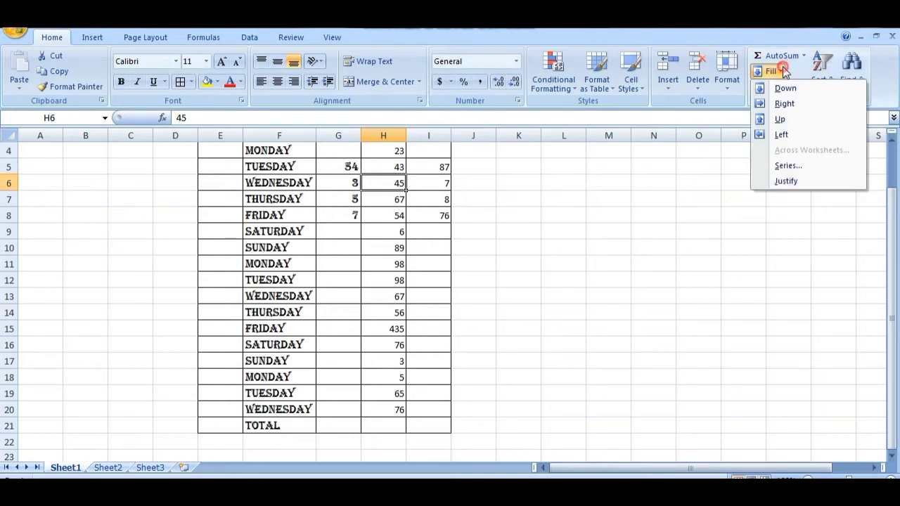
left_click(786, 109)
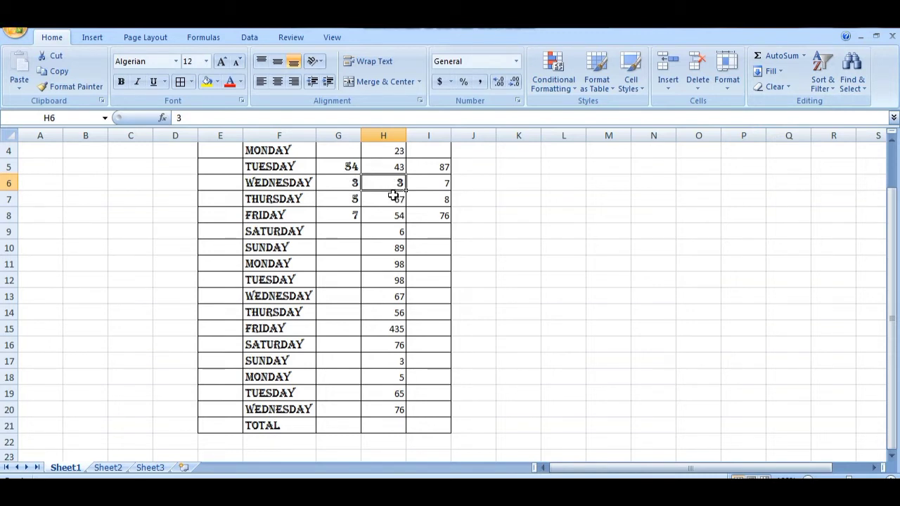
type("45")
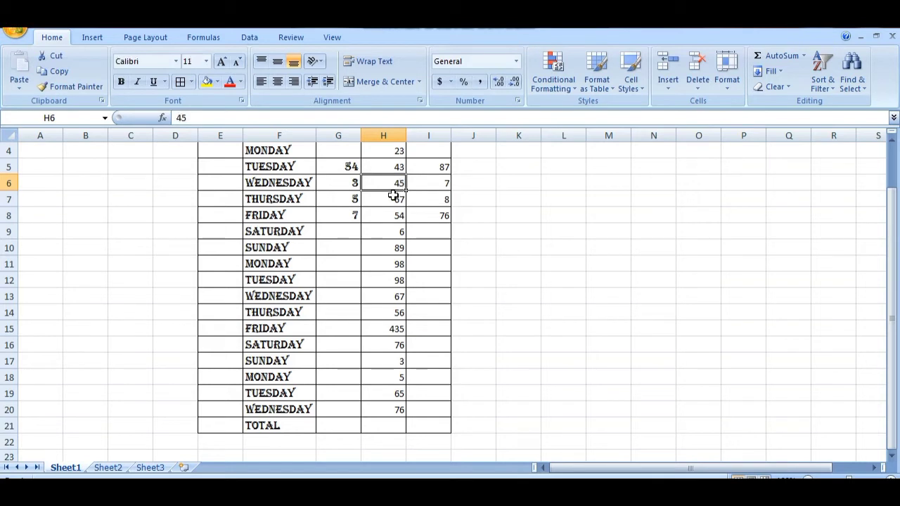
Fill cell H6 leftward from I6, and replace the result by filling it down from H5
left_click(779, 71)
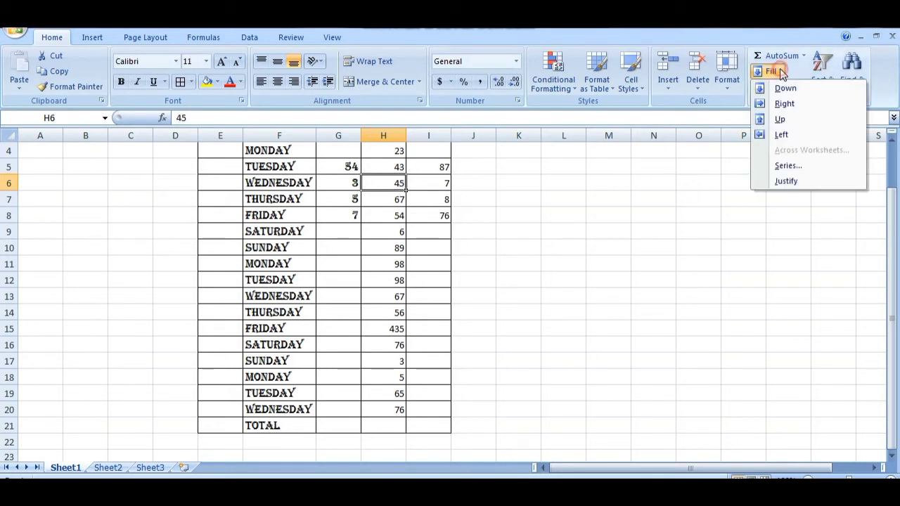
left_click(781, 134)
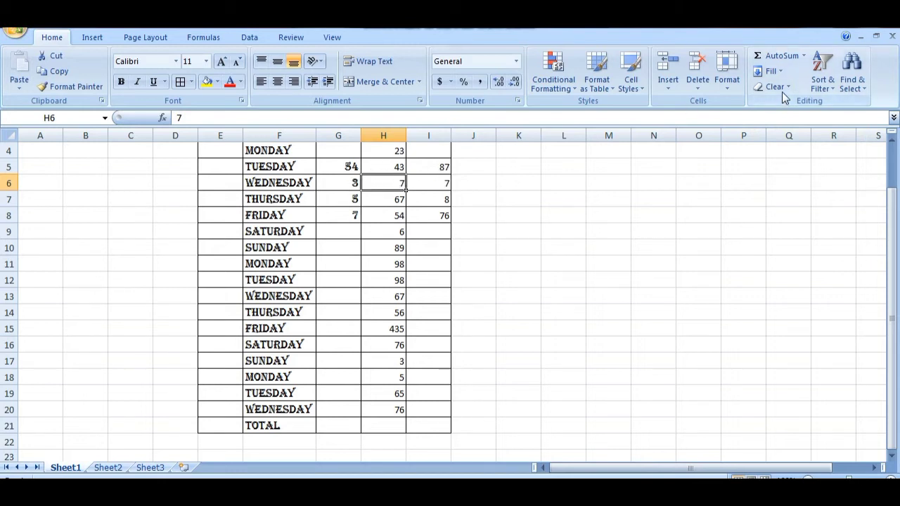
left_click(770, 71)
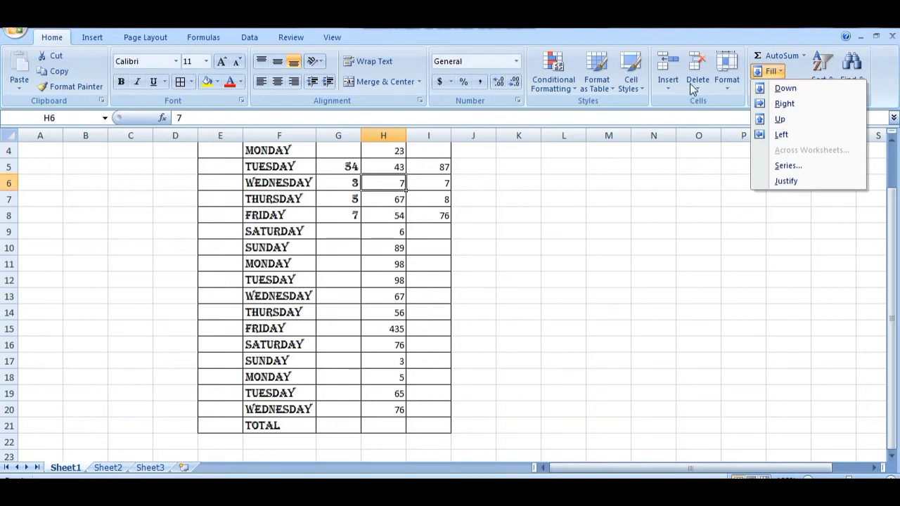
left_click(770, 88)
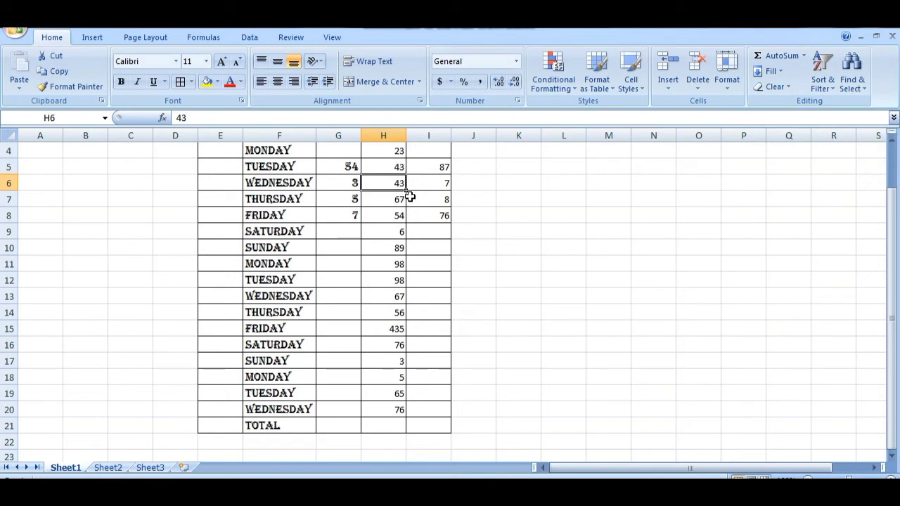
Fill cell H6 upward with the value from H7
left_click(774, 72)
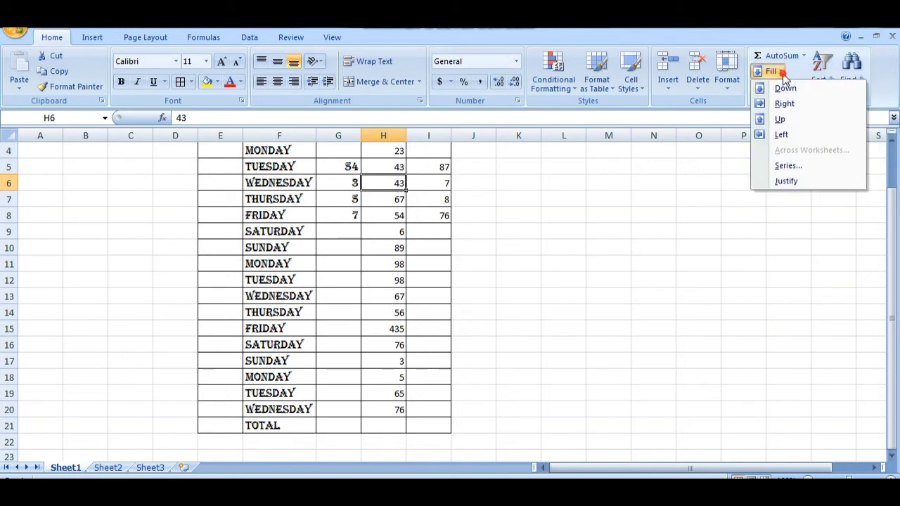
left_click(781, 119)
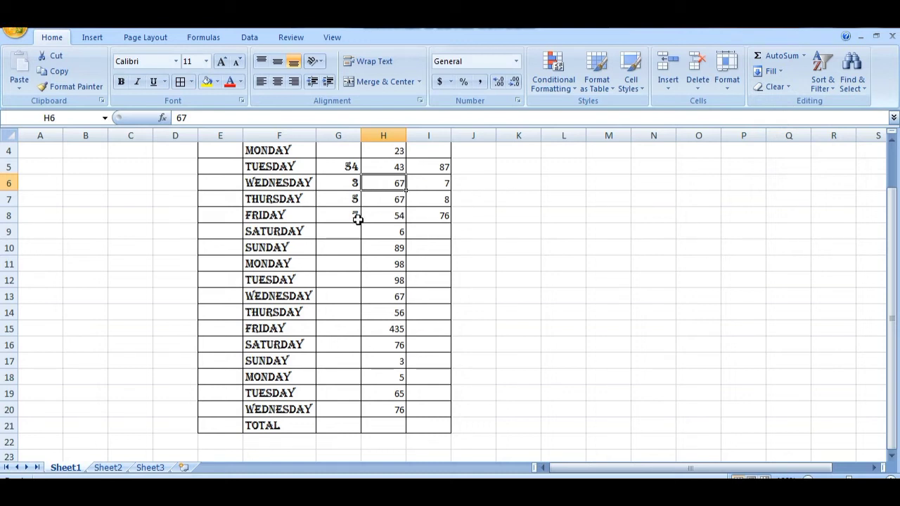
left_click(780, 72)
left_click(778, 71)
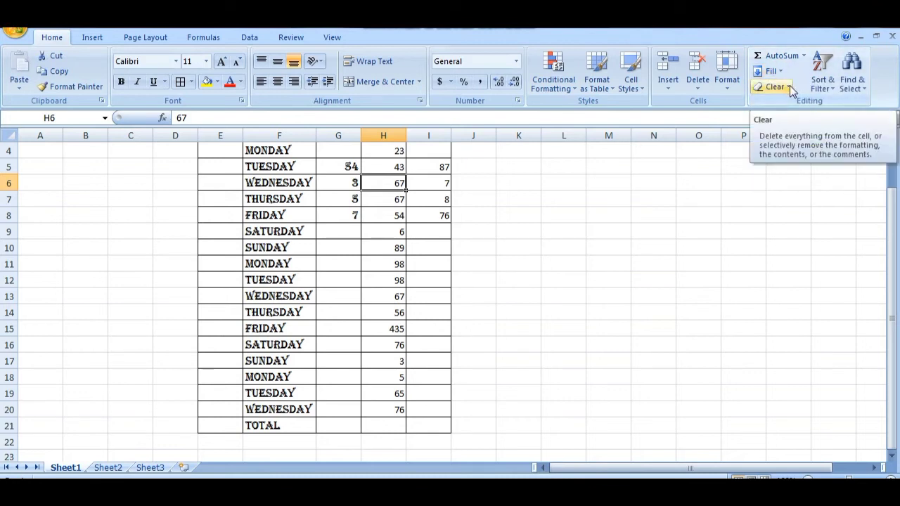
Apply the green-yellow-red color scale conditional format to cell H6
left_click(790, 85)
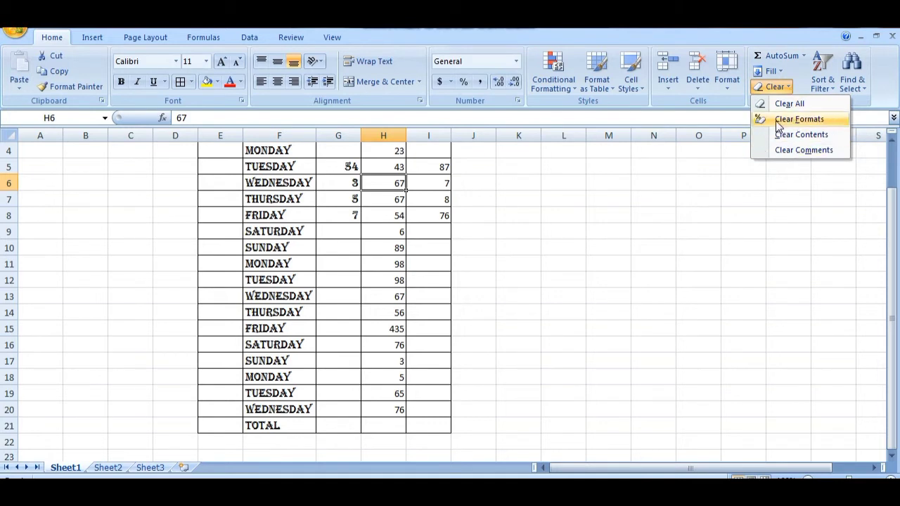
left_click(552, 90)
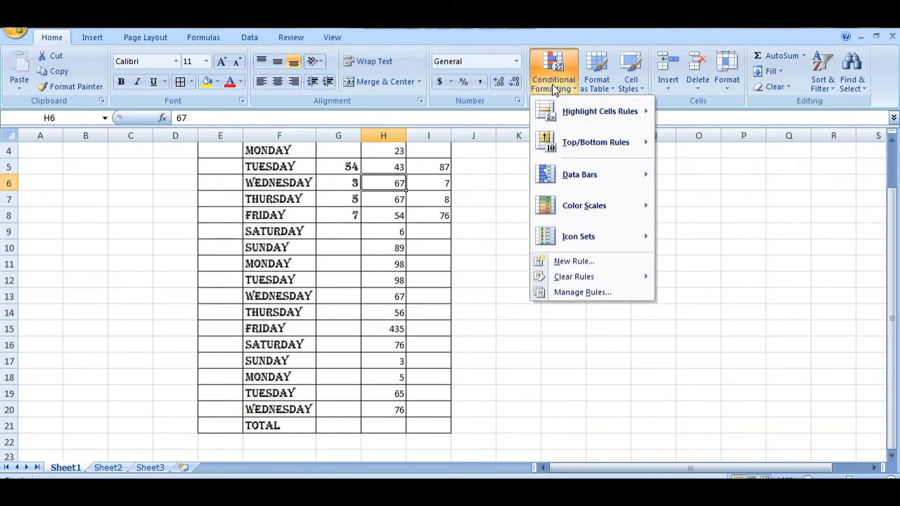
mouse_move(587, 205)
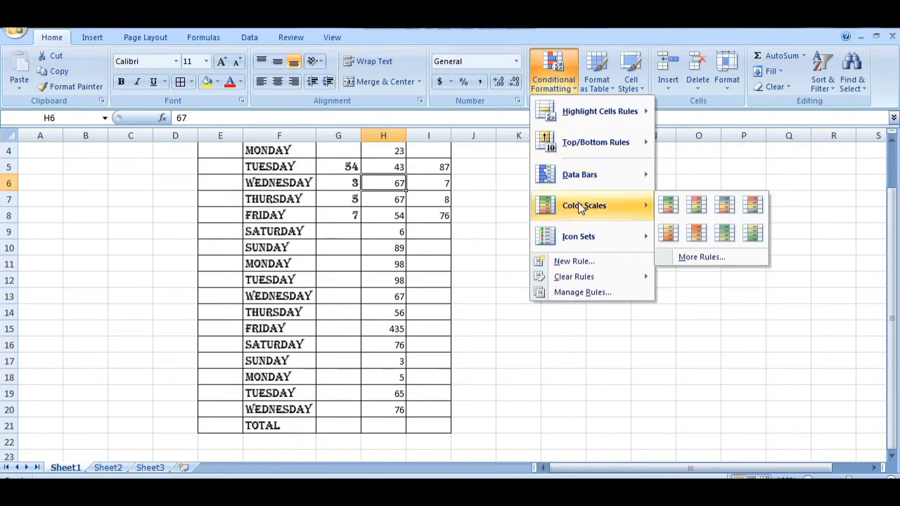
left_click(666, 211)
left_click(359, 226)
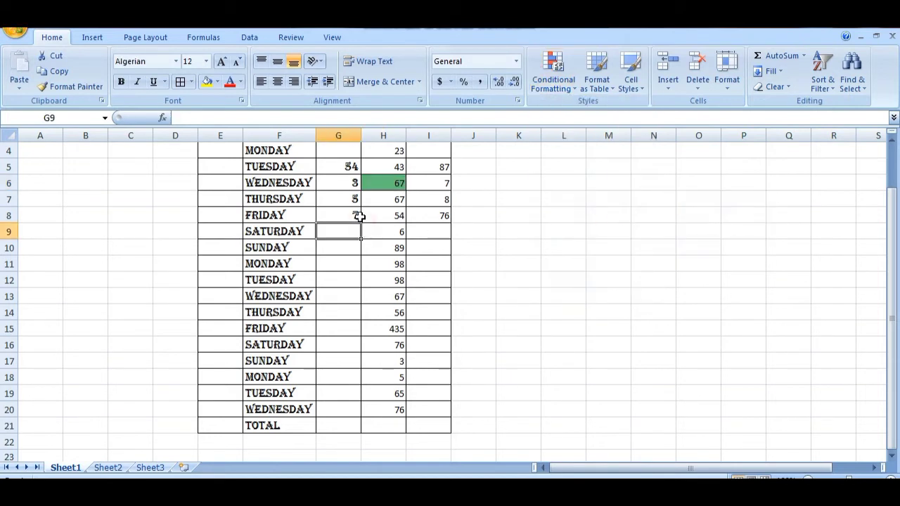
Apply the red-yellow-green color scale conditional format to cell G8
left_click(354, 216)
left_click(553, 83)
mouse_move(603, 206)
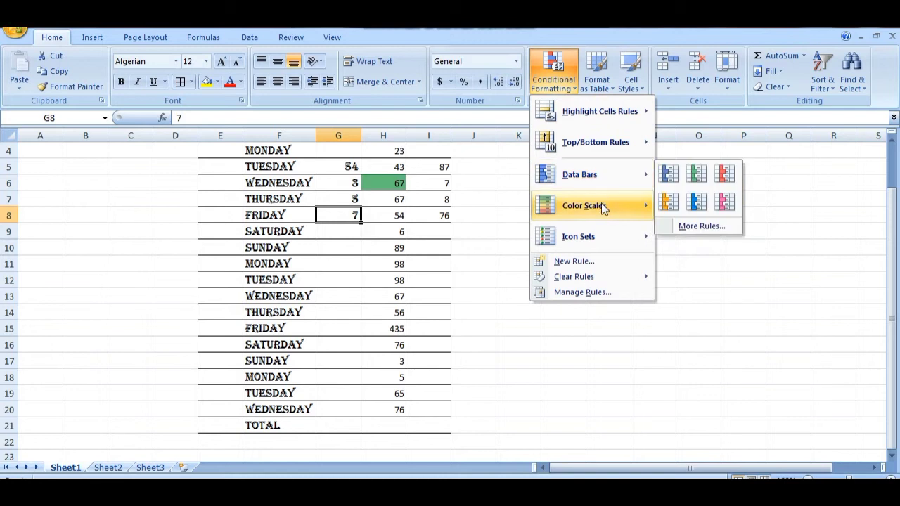
left_click(695, 204)
left_click(513, 274)
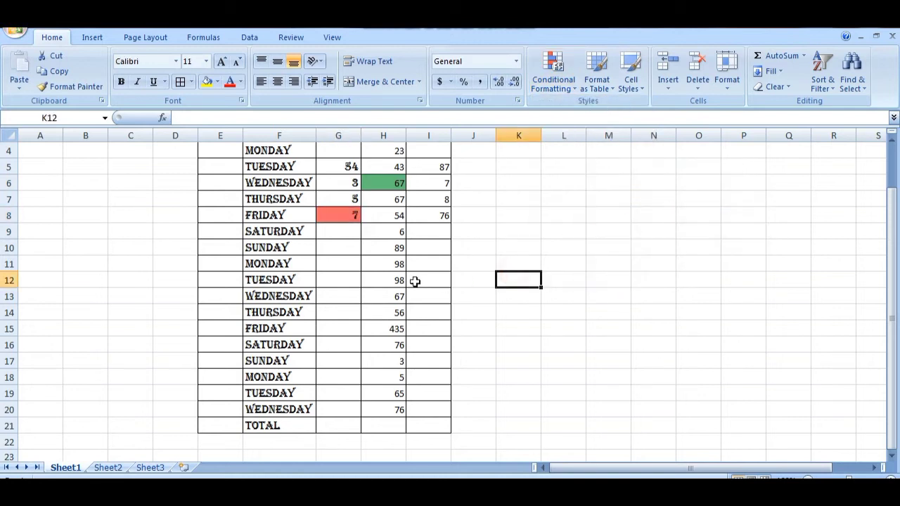
Clear only the formats from the range D4:J19, keeping the weekday names and numbers
left_click(777, 88)
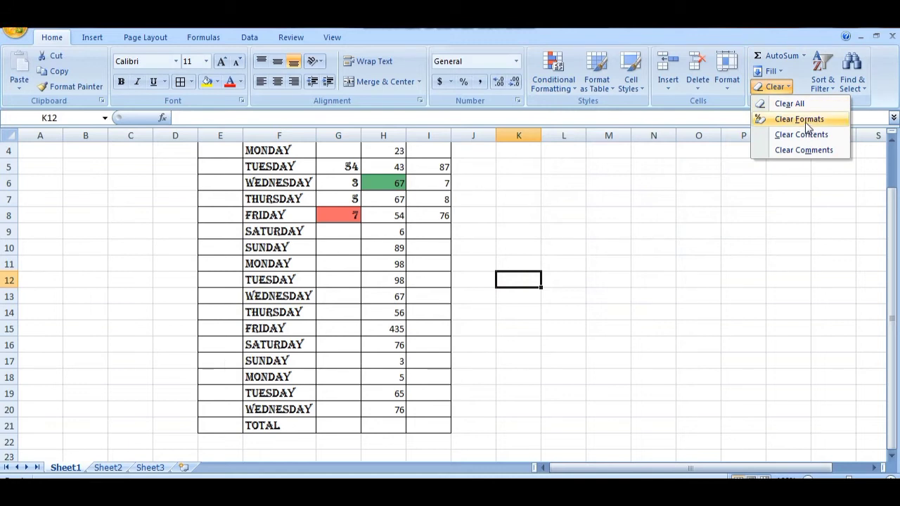
left_click(799, 119)
left_click_drag(465, 156, 171, 398)
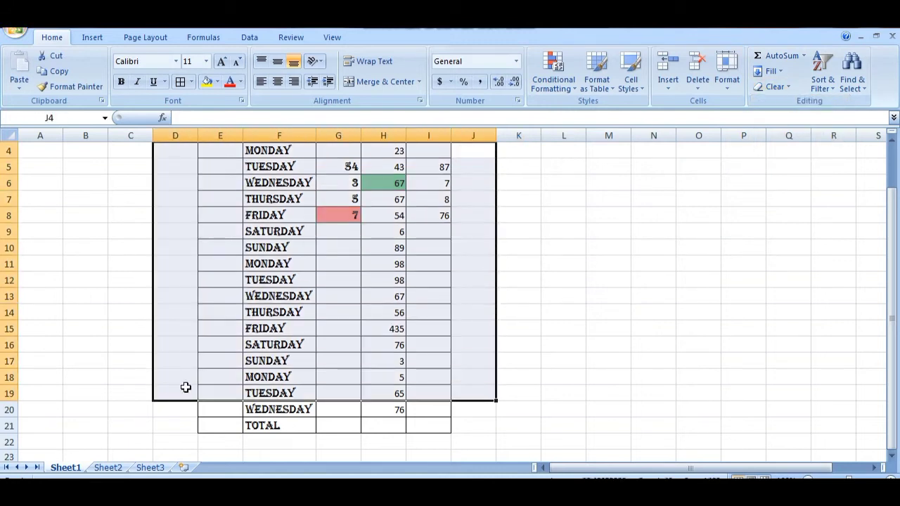
left_click(766, 90)
left_click(799, 119)
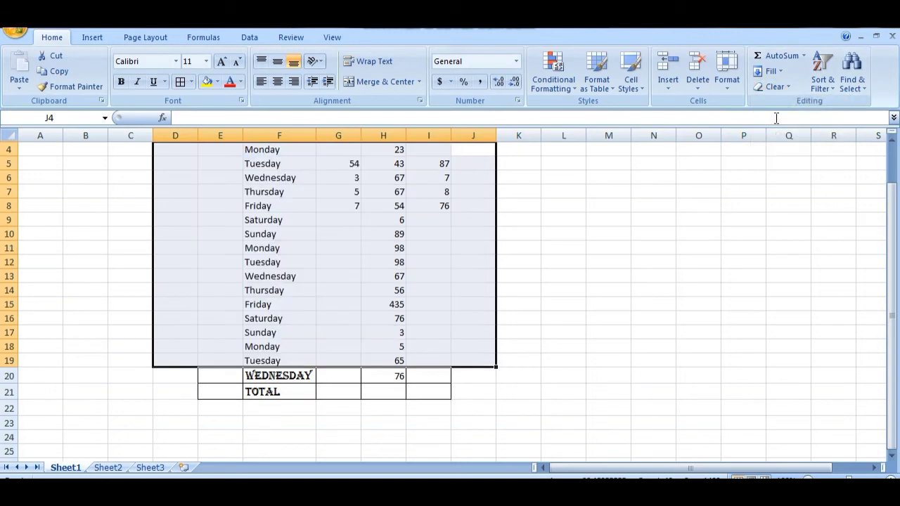
scroll(532, 354, "up", 1)
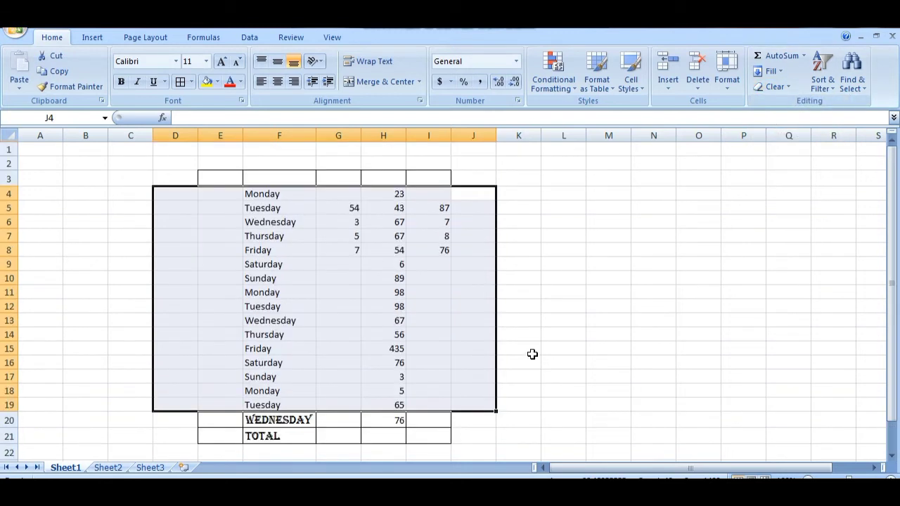
left_click(532, 350)
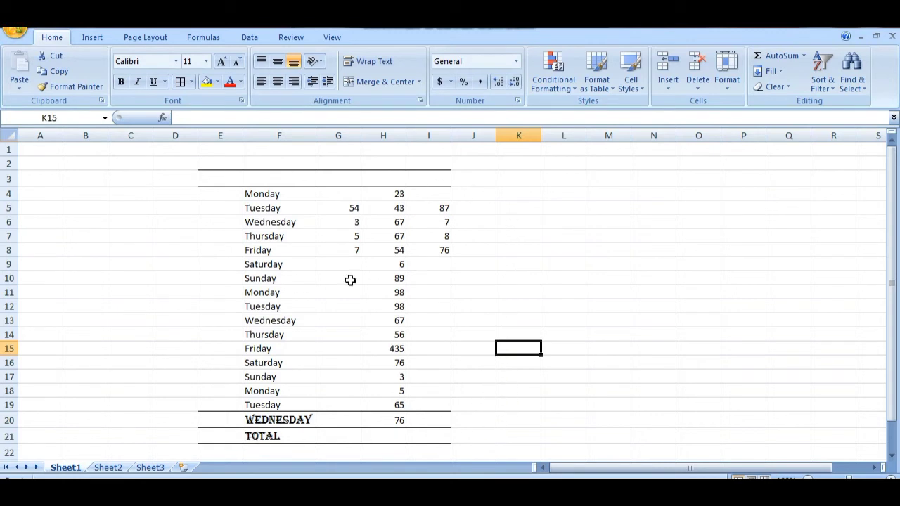
Clear only the contents of the range E2:J8, keeping the borders of row 3
left_click_drag(484, 162, 208, 251)
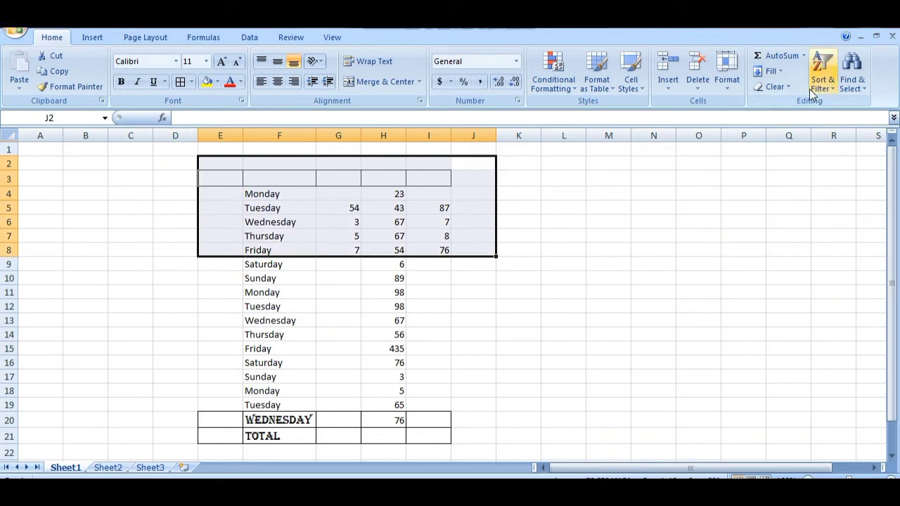
left_click(785, 88)
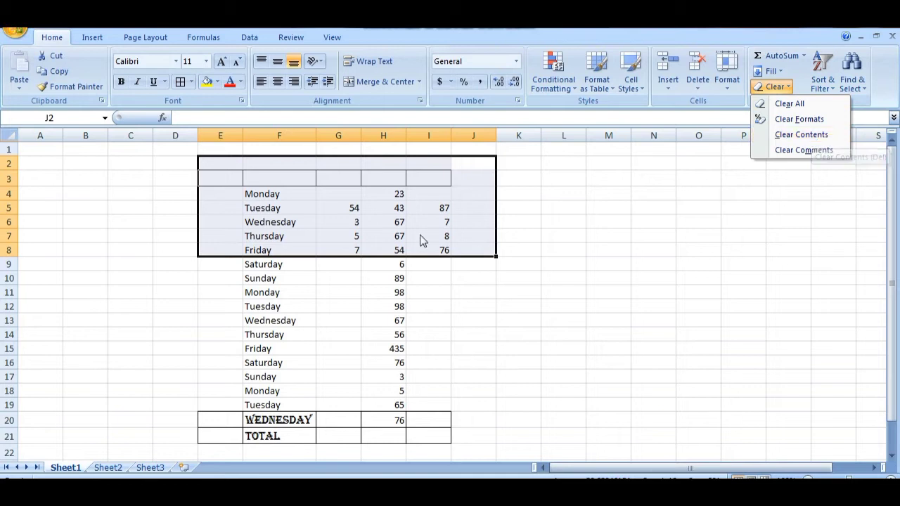
left_click(816, 139)
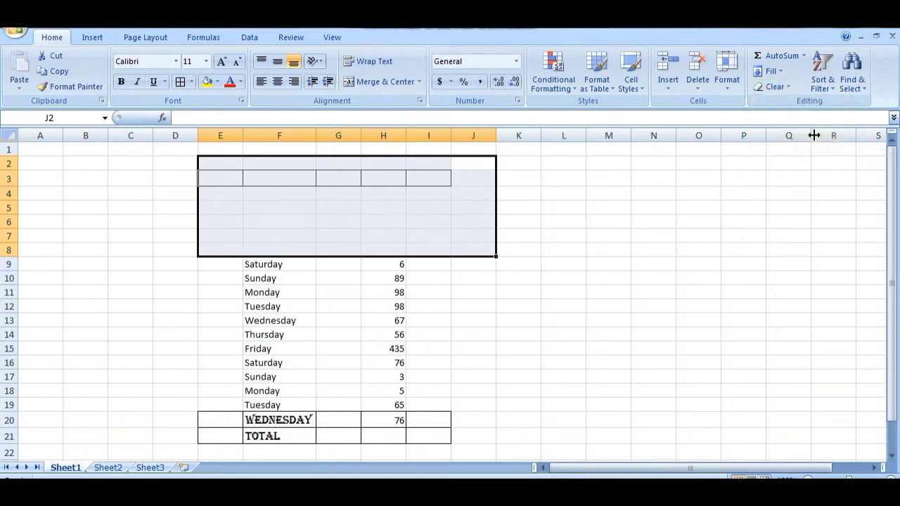
left_click(492, 301)
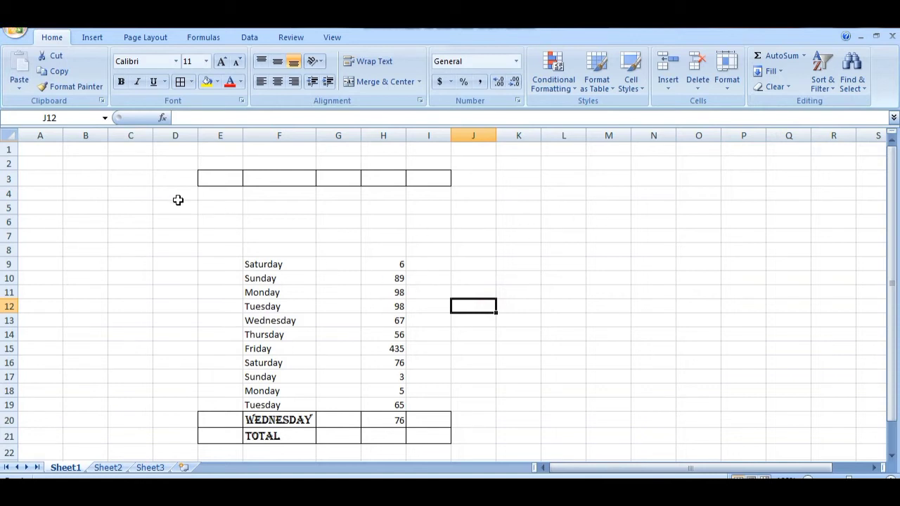
Clear the comments from the range D1:J13, and clear all contents and formats from that same range
double_click(457, 218)
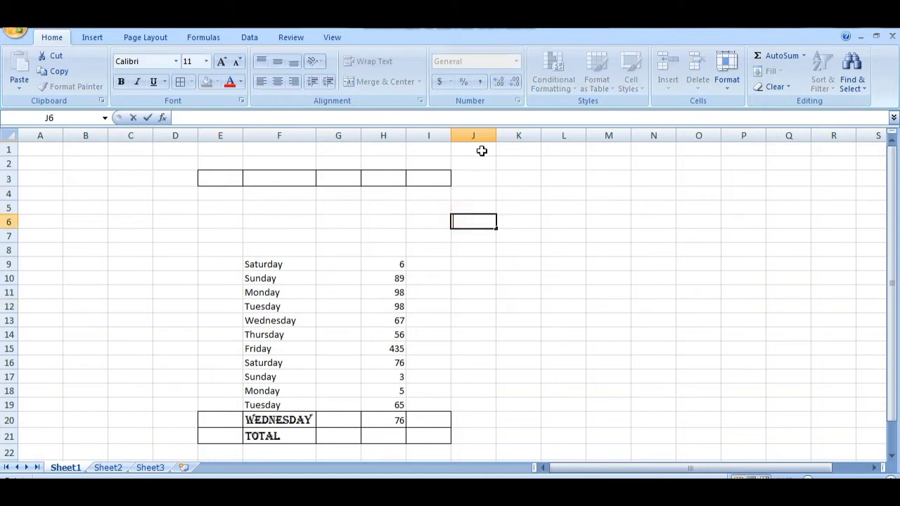
left_click_drag(481, 150, 186, 313)
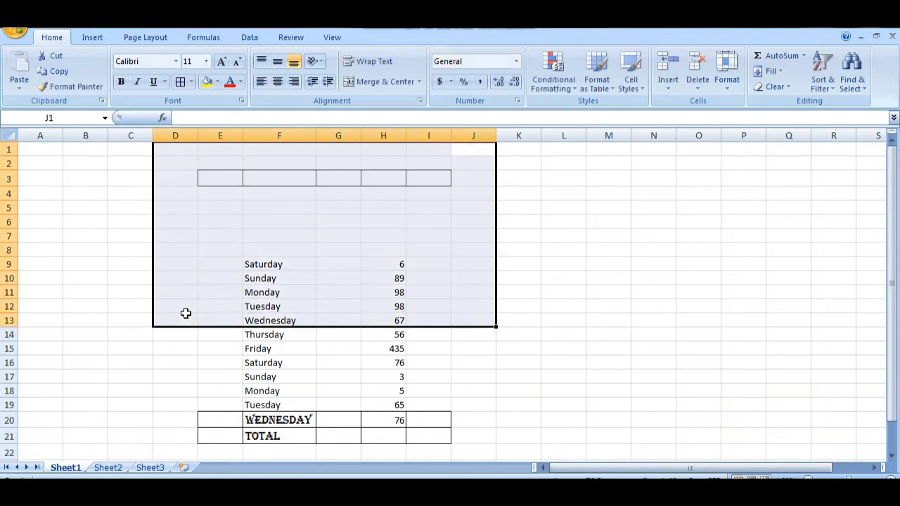
left_click(788, 86)
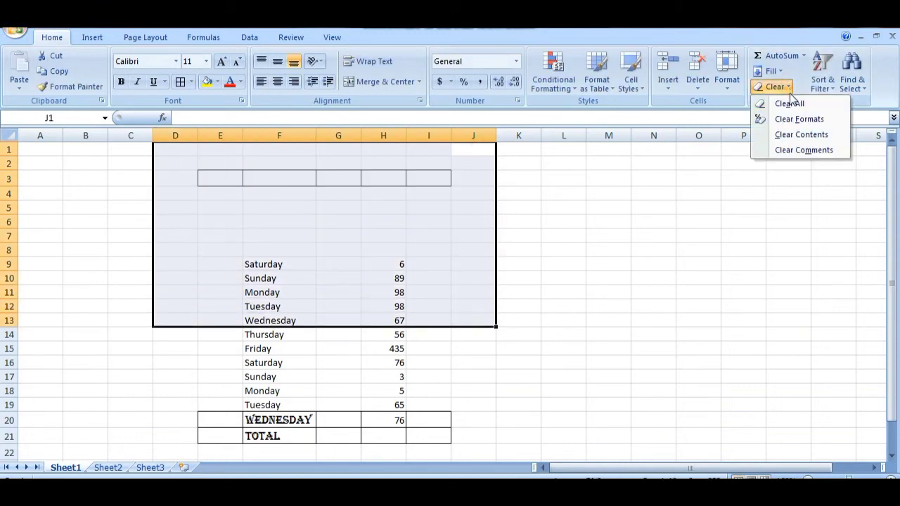
left_click(805, 150)
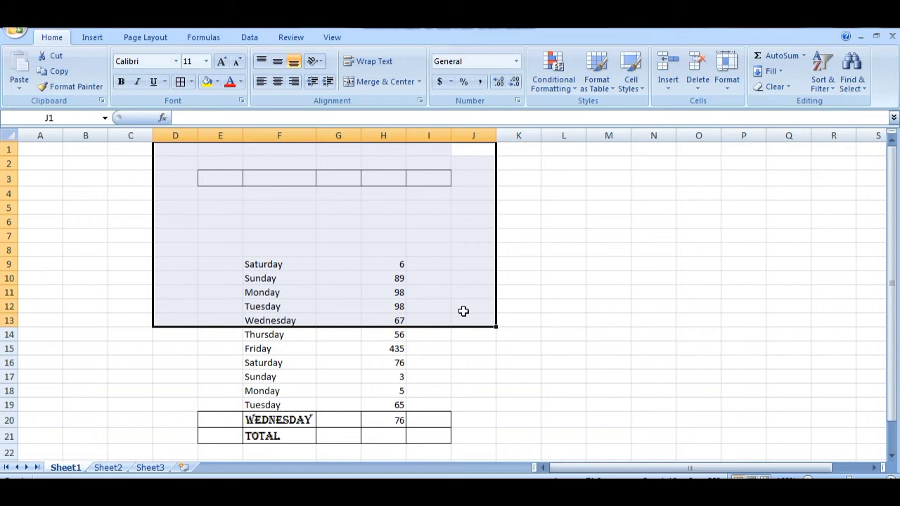
left_click(776, 88)
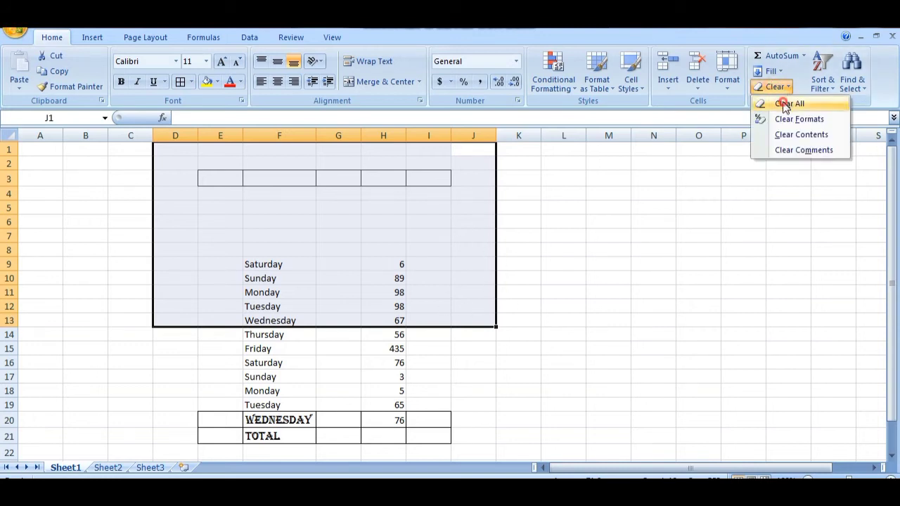
left_click(785, 104)
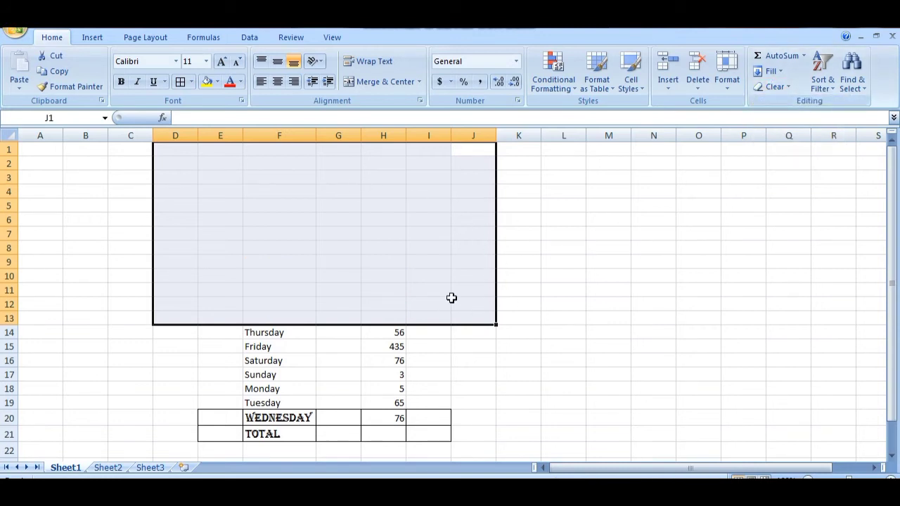
left_click(527, 278)
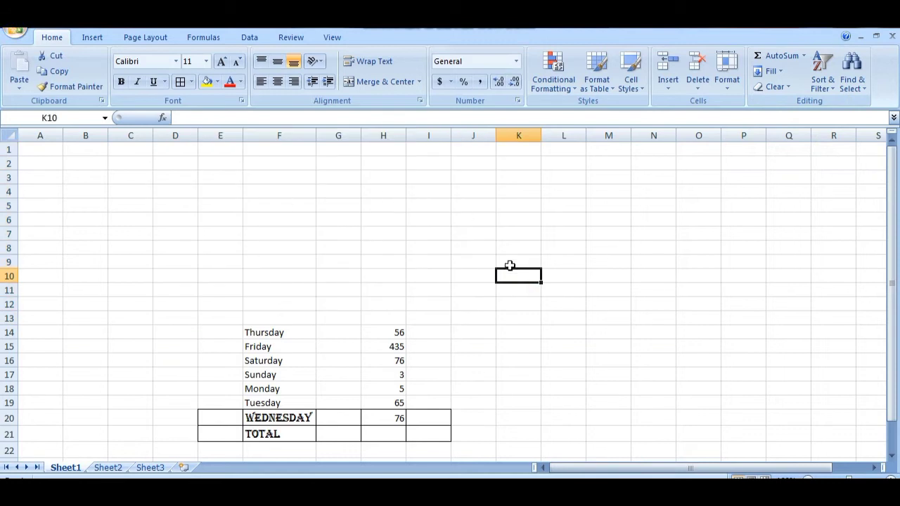
Clear all contents and formats from the range C8:K23, including the remaining weekdays, numbers and bordered total rows
scroll(509, 266, "down", 1)
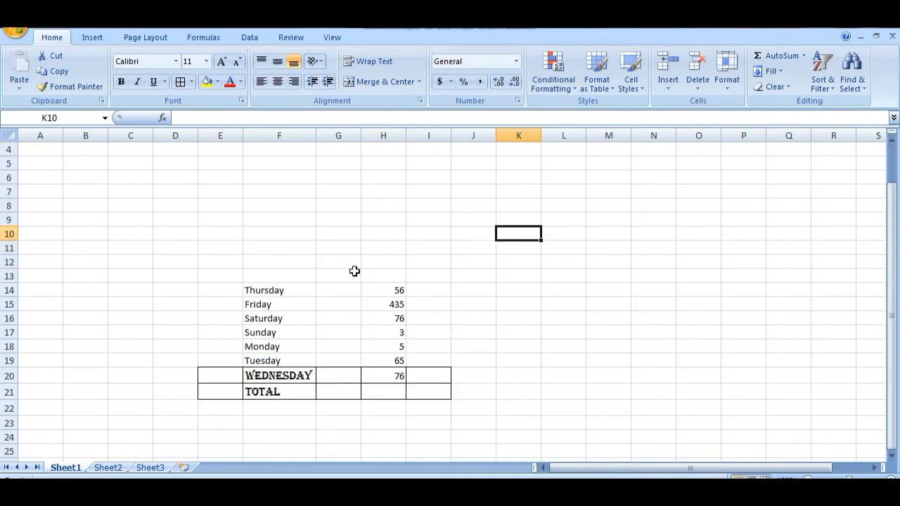
left_click_drag(139, 211, 433, 366)
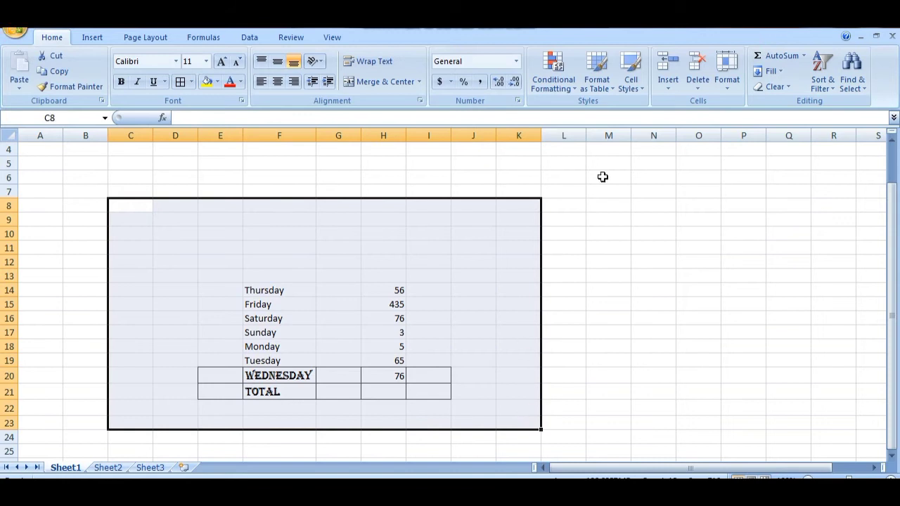
left_click(774, 86)
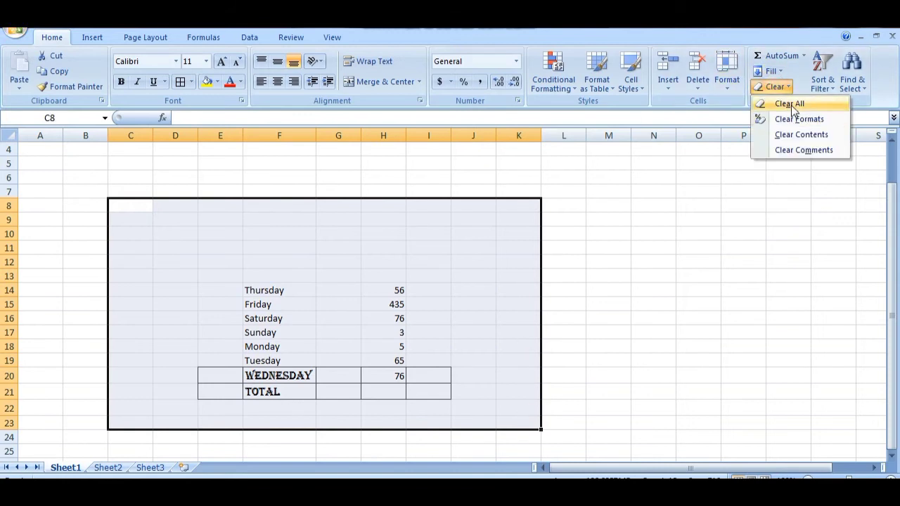
left_click(791, 105)
left_click(628, 319)
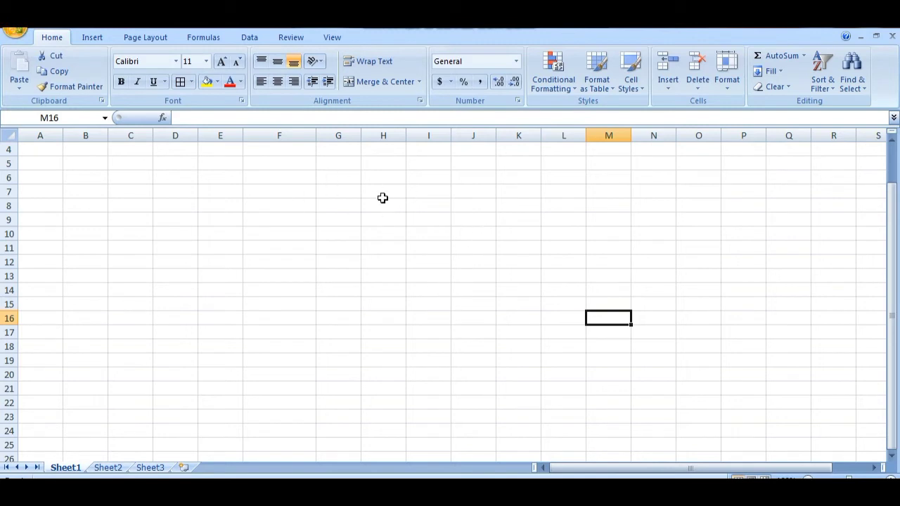
Look over the Sort & Filter options offered for the empty cell G7
left_click(355, 192)
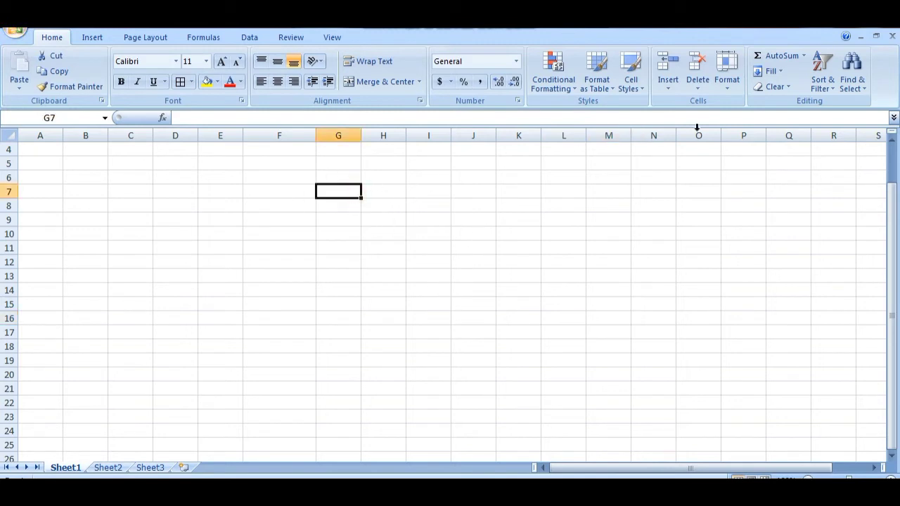
left_click(827, 93)
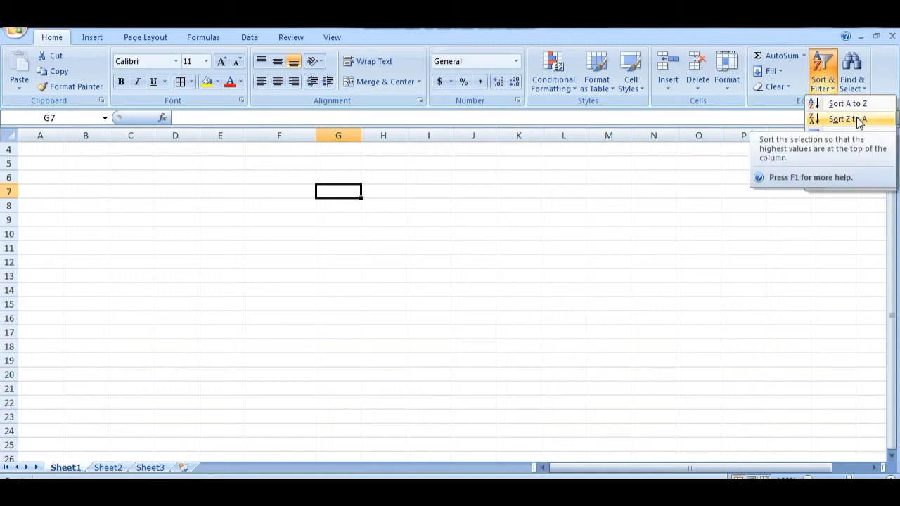
left_click(343, 190)
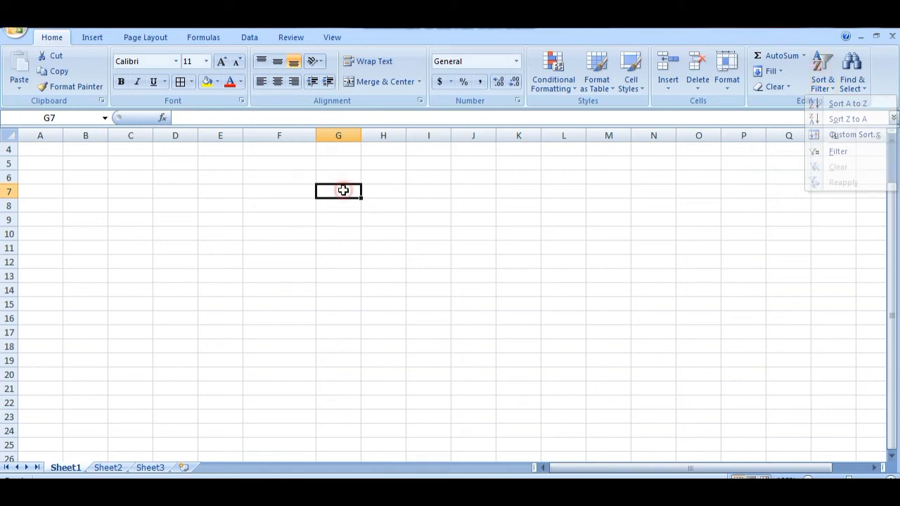
Fill cells G7 to G11 with the numbers 45, 5, 89, 878 and 5
double_click(349, 190)
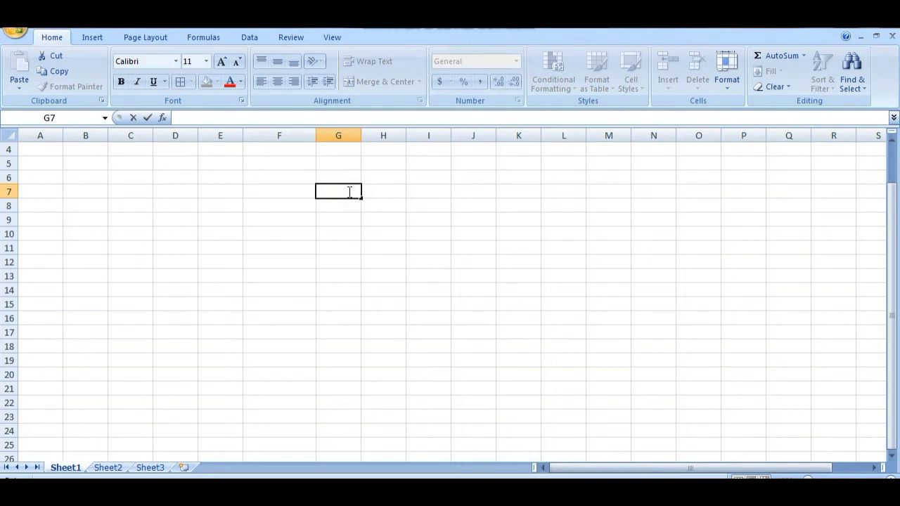
type("45")
key("Return")
type("5")
key("Return")
left_click(340, 241)
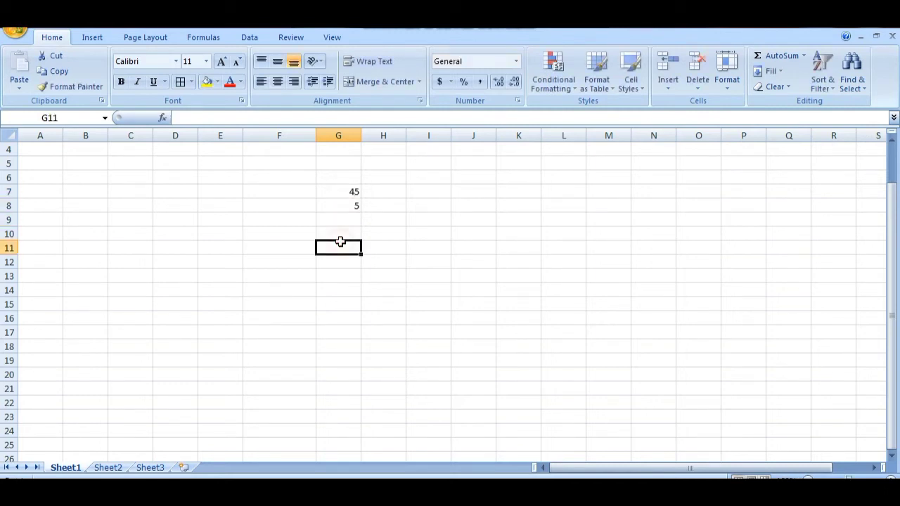
type("5")
left_click(344, 232)
type("878")
left_click(345, 221)
type("89")
Continue the number list in cells G12 to G17 with 9, 22, 1, 13, 11 and 31
left_click(343, 267)
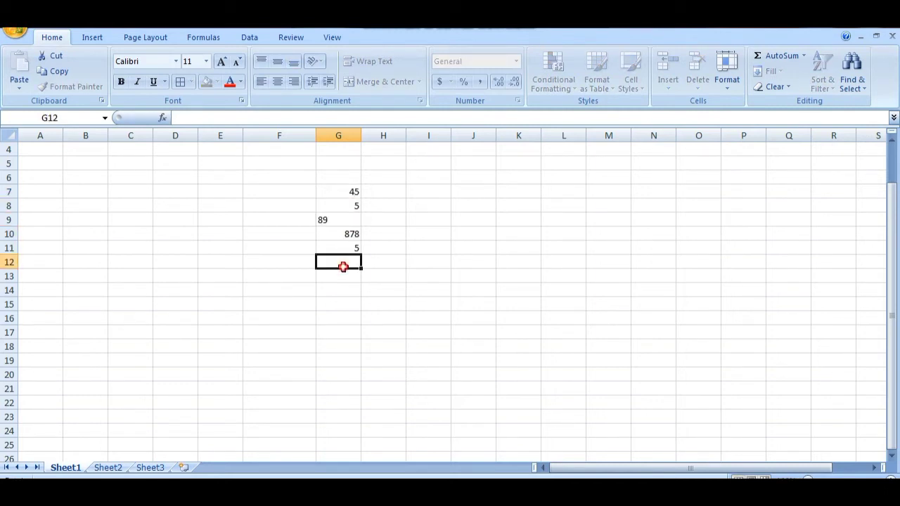
type("9")
left_click(343, 277)
type("22")
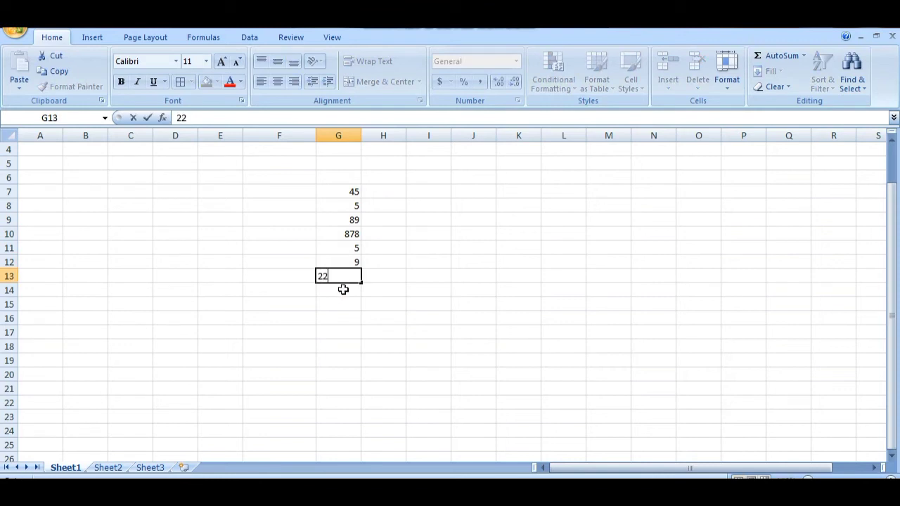
left_click(343, 289)
type("1")
left_click(345, 304)
type("13")
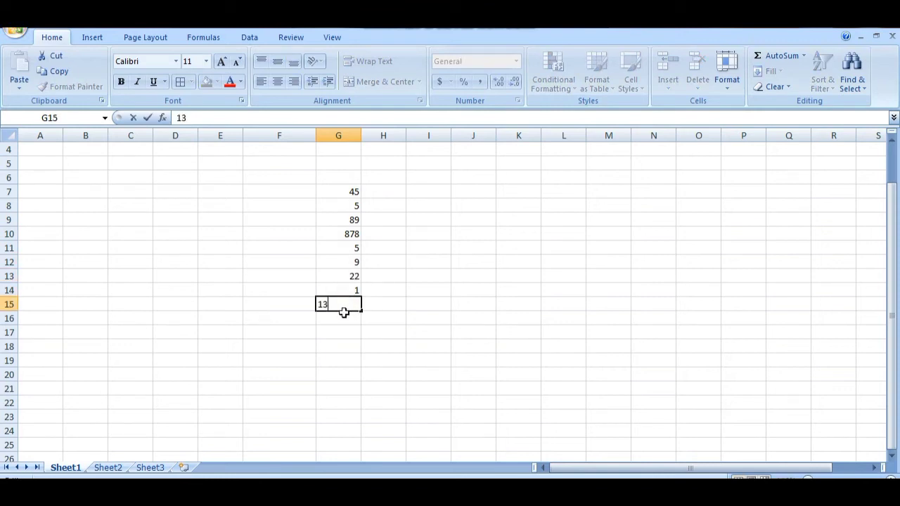
left_click(346, 318)
type("11")
left_click(349, 331)
type("31")
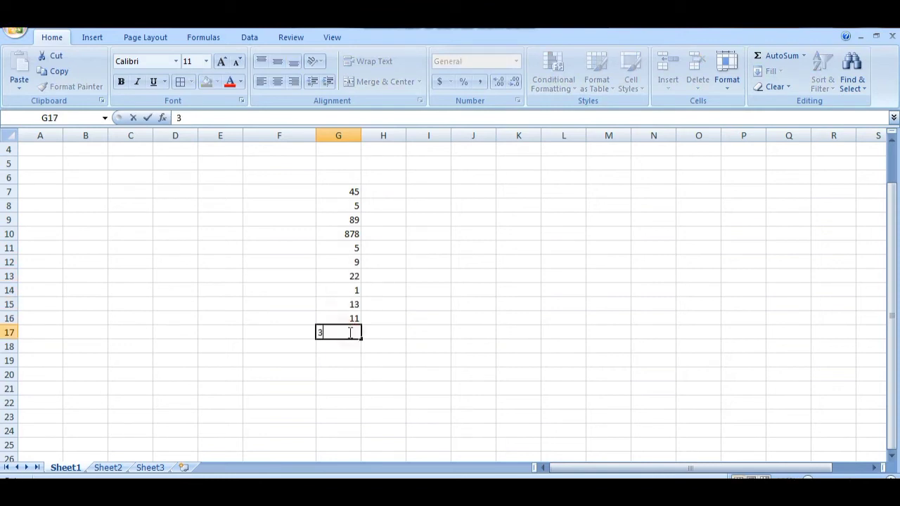
left_click(347, 346)
Apply all borders to the range G6:H20 around the number list and the empty column beside it
left_click_drag(382, 178, 318, 376)
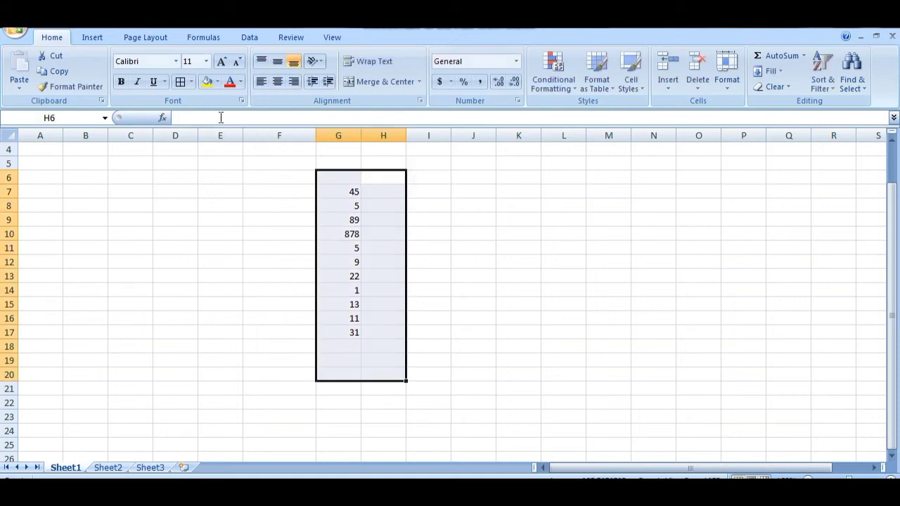
left_click(181, 81)
left_click(518, 261)
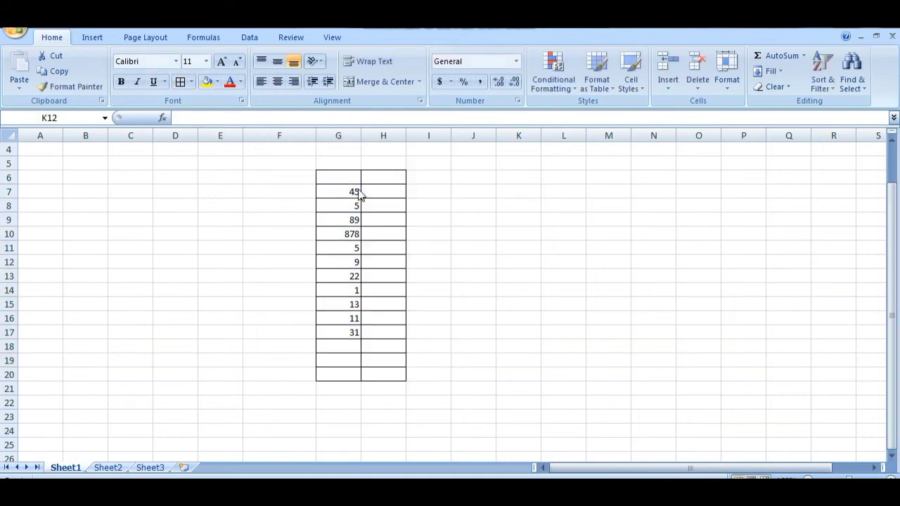
Sort the numbers in G7:G17 from smallest to largest, and re-sort them from largest to smallest
left_click(348, 192)
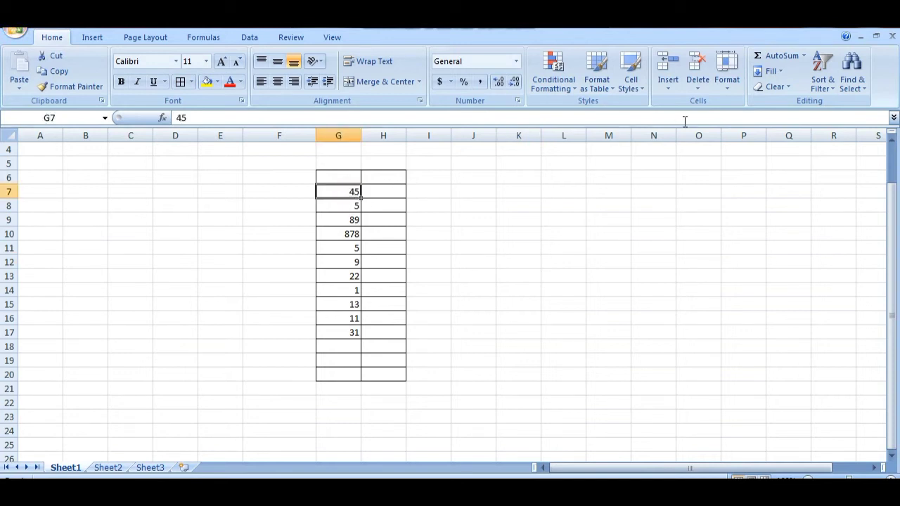
left_click(827, 91)
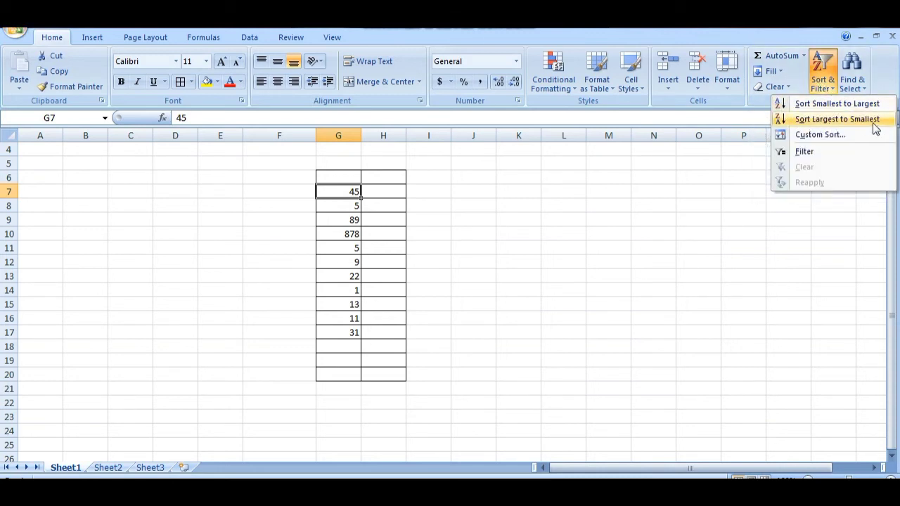
left_click(833, 103)
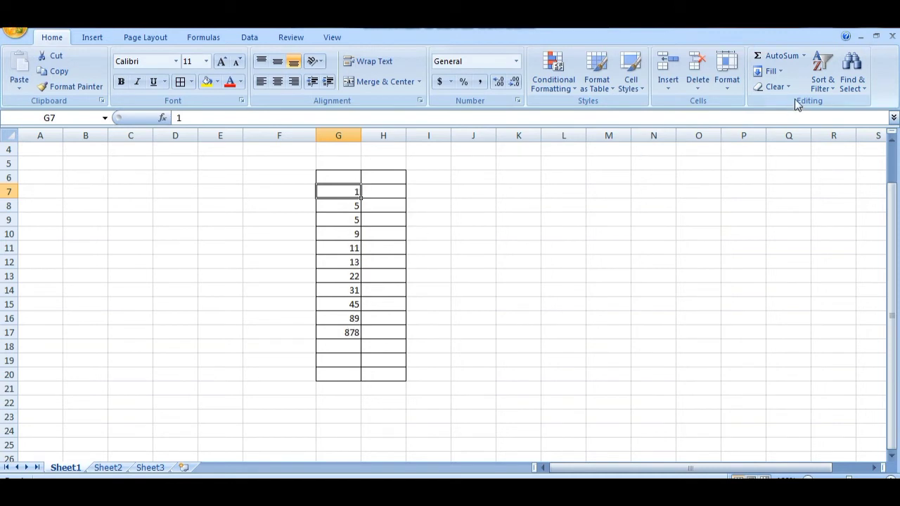
left_click(822, 81)
left_click(823, 119)
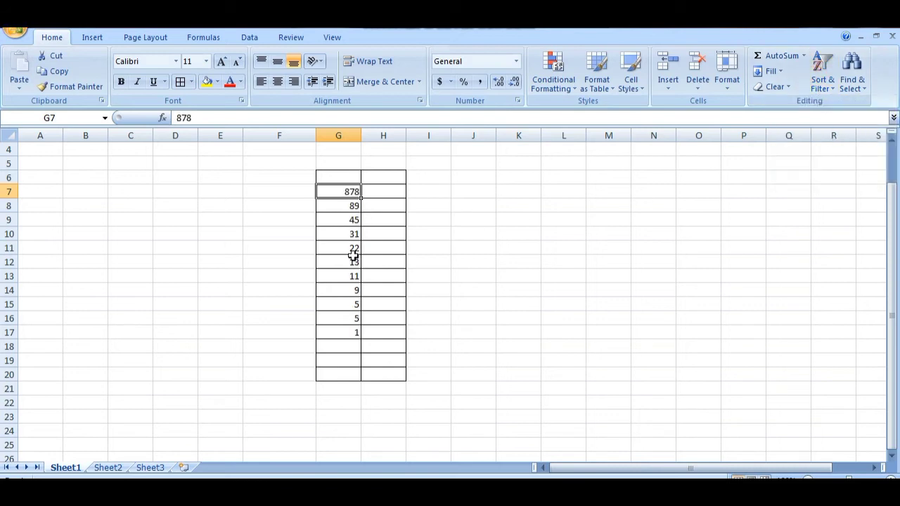
Enter the text values DF, SD, AS, AS and DS in cells H7 to H11
left_click(390, 194)
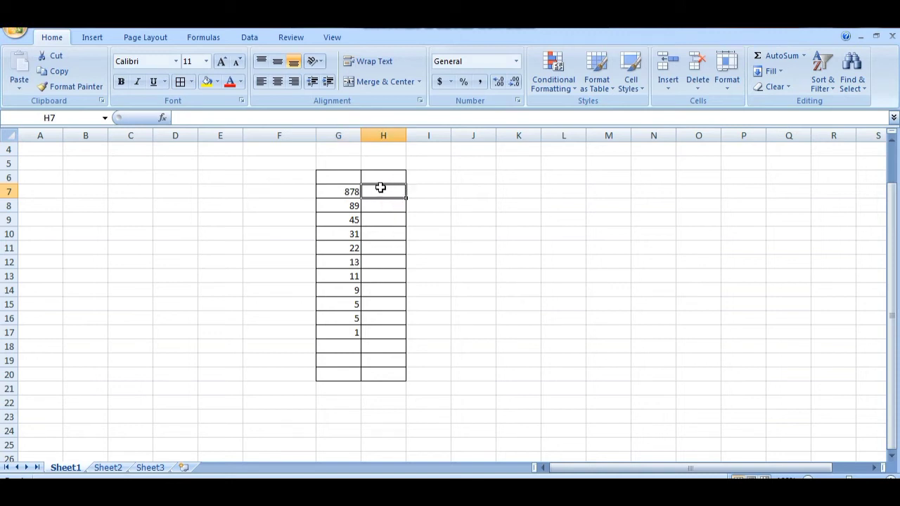
left_click(386, 192)
type("DF")
left_click(386, 205)
type("SD")
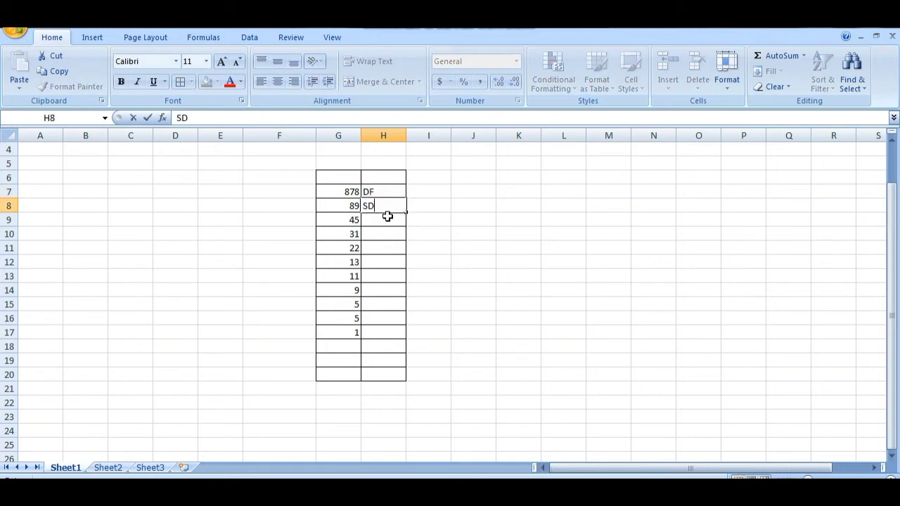
left_click(390, 220)
type("AS")
left_click(389, 236)
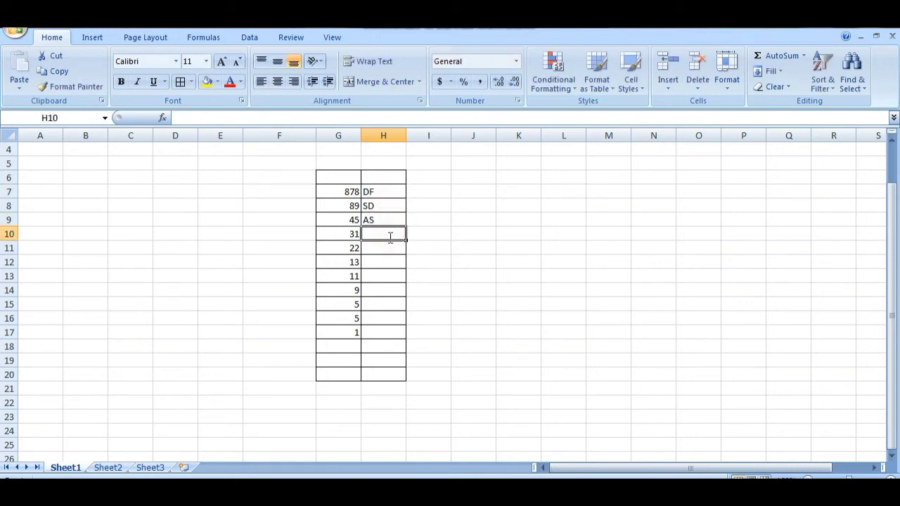
type("AS")
left_click(389, 249)
type("DS")
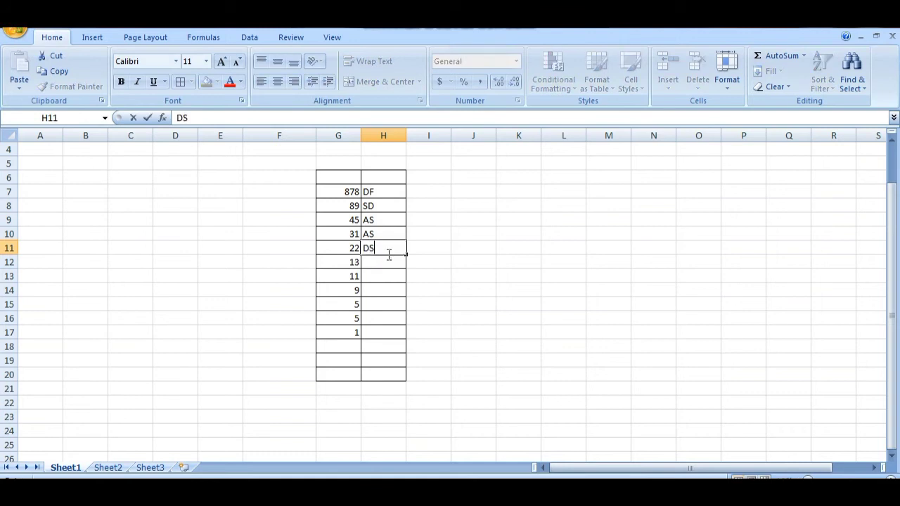
Complete the text list in cells H12 to H17 with GHG, JH, FG, AD, FG and GHG, and select cell H7
left_click(387, 264)
type("GHG")
left_click(383, 276)
type("JH")
left_click(381, 292)
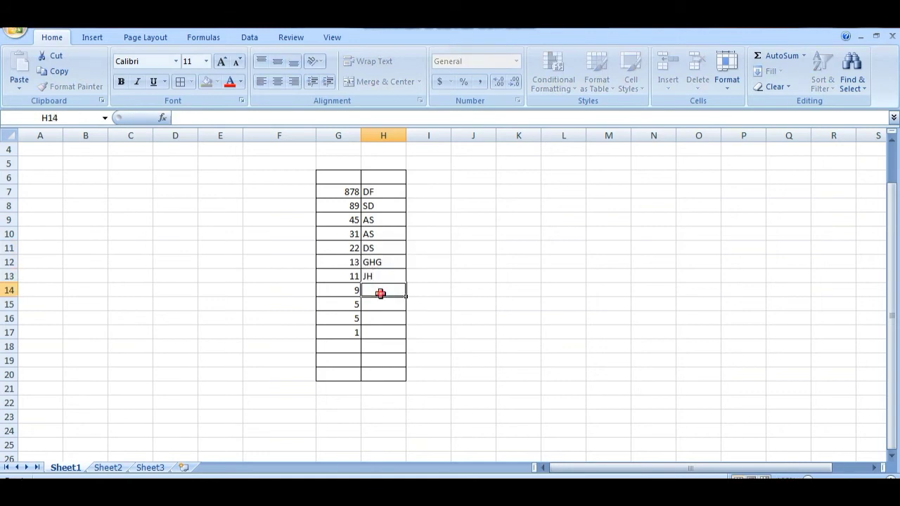
type("FG")
left_click(383, 307)
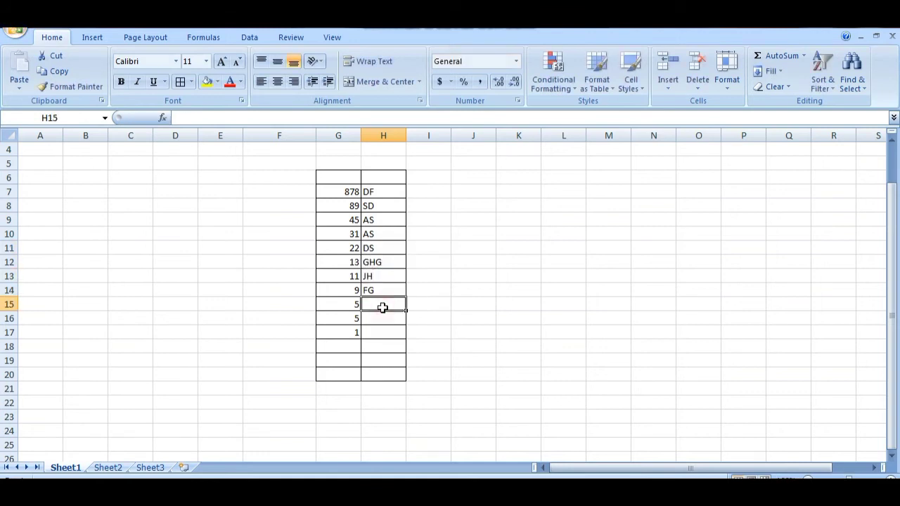
type("AD")
left_click(382, 324)
type("FG")
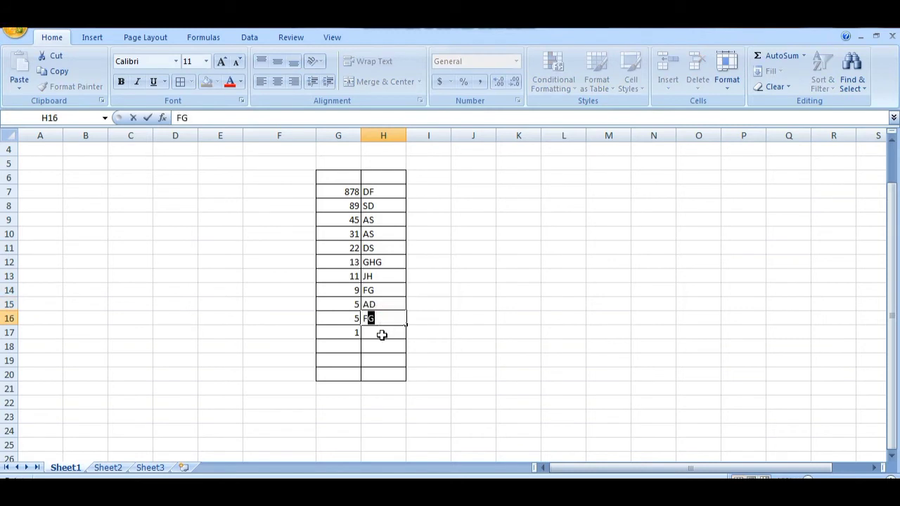
left_click(383, 333)
type("G")
left_click(401, 330)
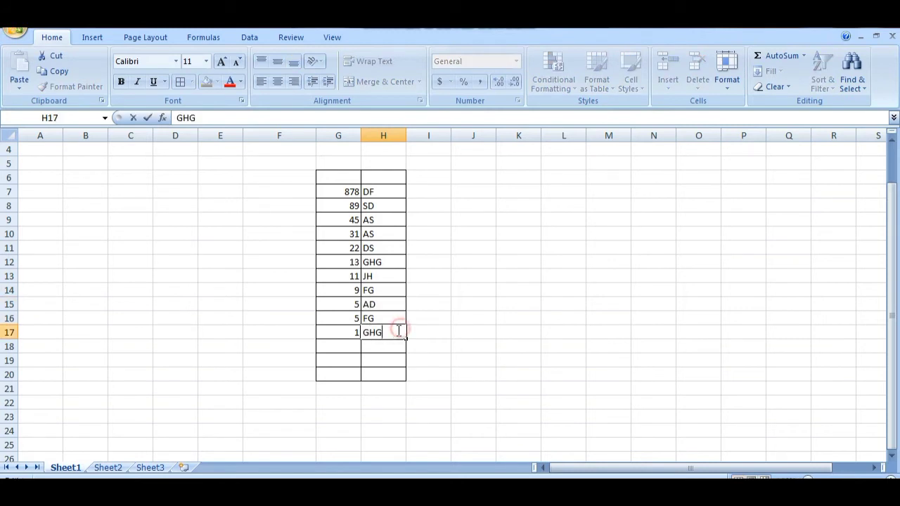
left_click(376, 191)
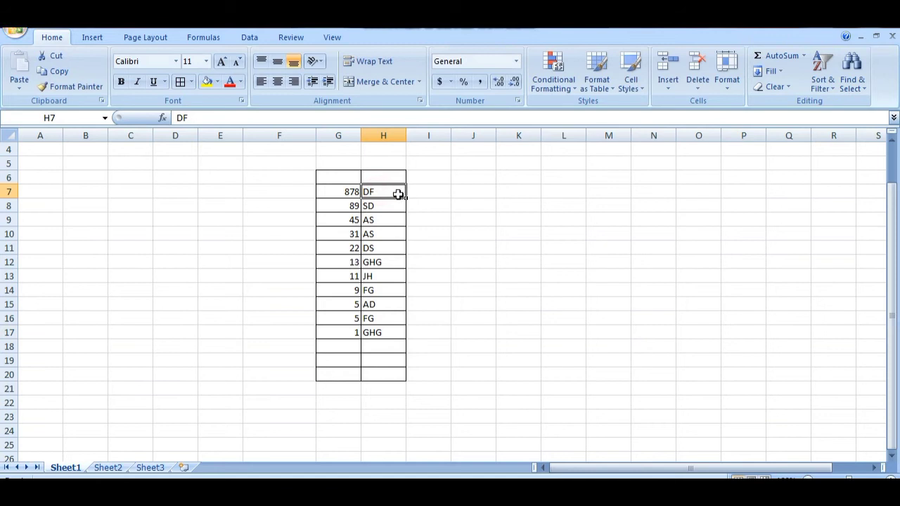
Sort the list by the text values in column H from A to Z, and re-sort it from Z to A
left_click(817, 83)
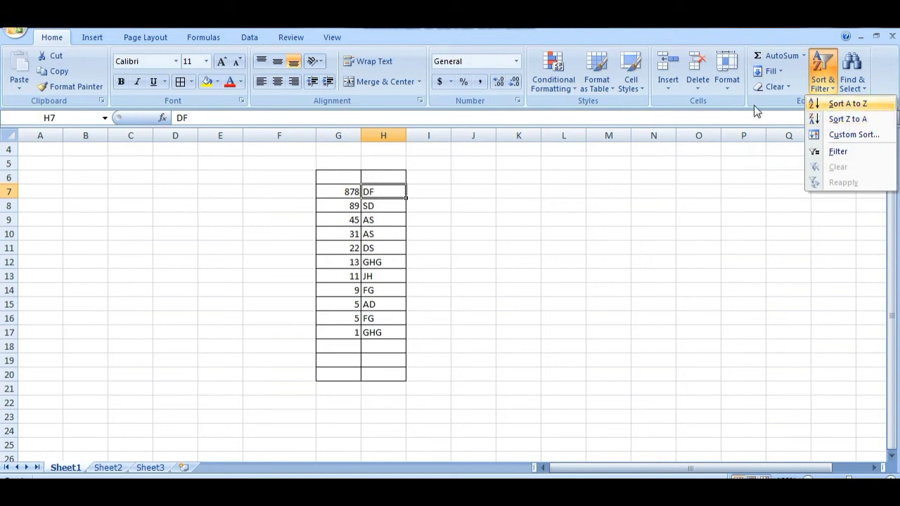
left_click(848, 103)
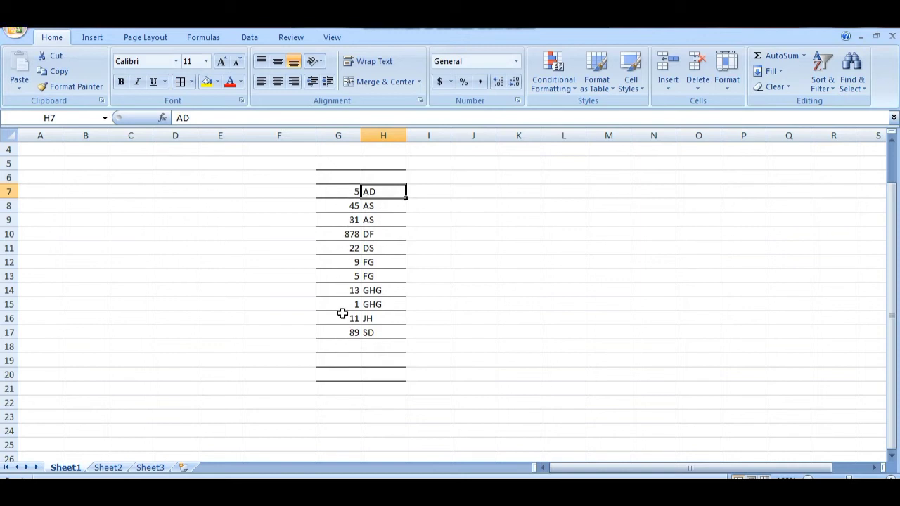
left_click(823, 69)
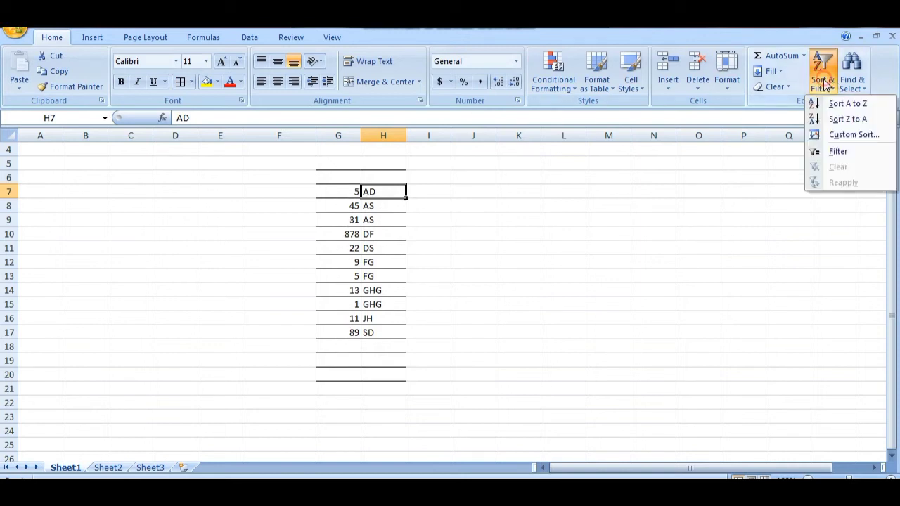
left_click(838, 121)
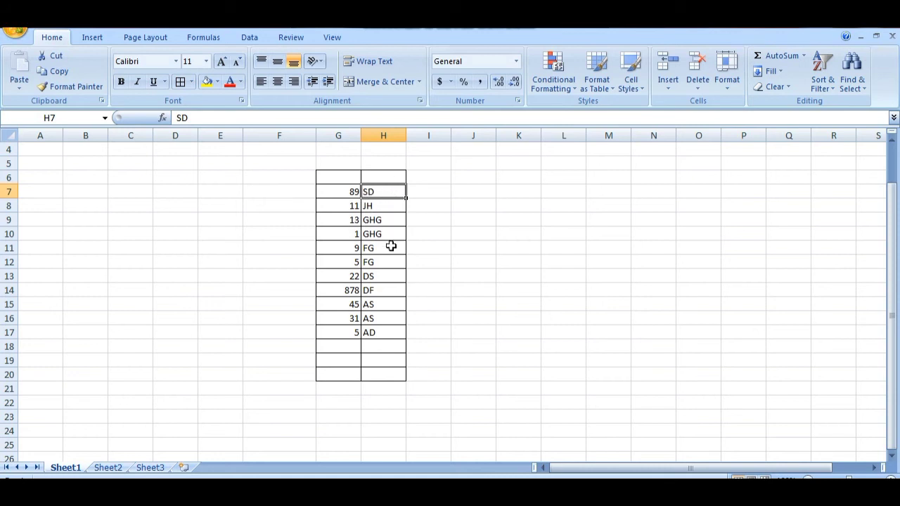
Sort the list by column H back into A to Z order, starting from cell H7
left_click_drag(383, 305, 392, 325)
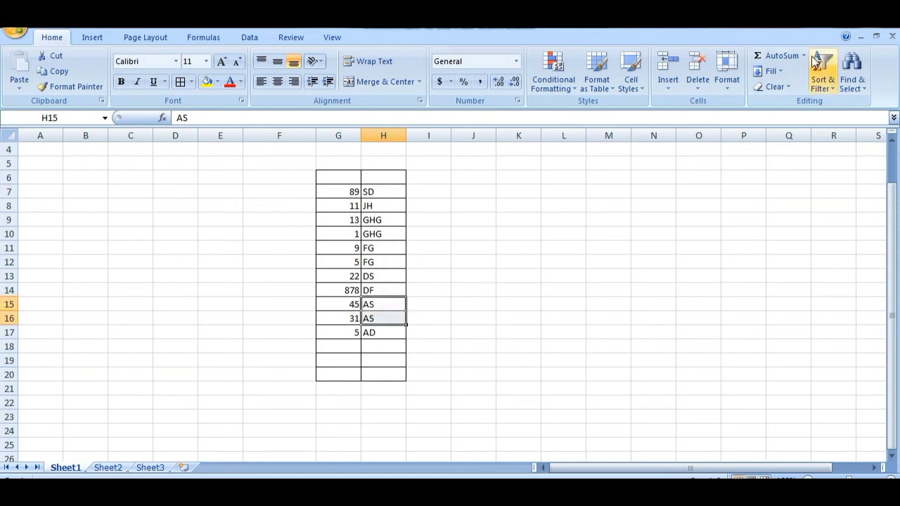
left_click(394, 190)
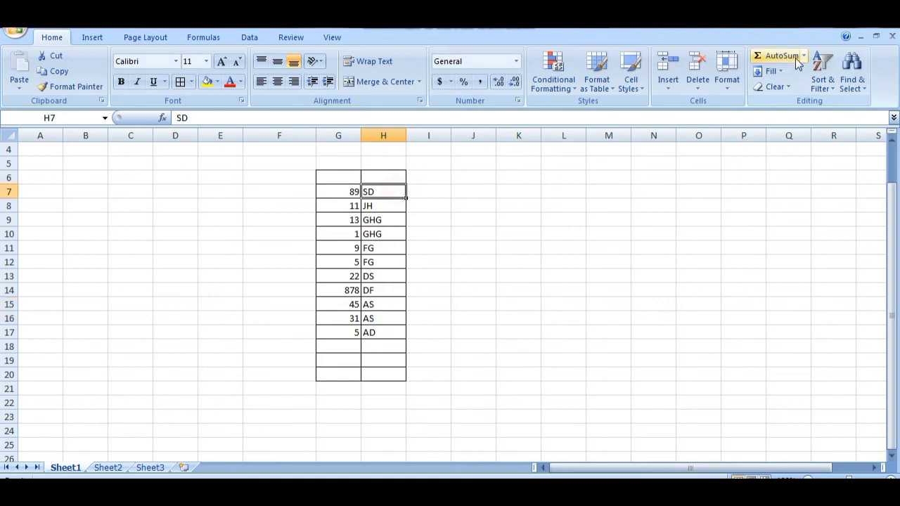
left_click(823, 77)
left_click(844, 104)
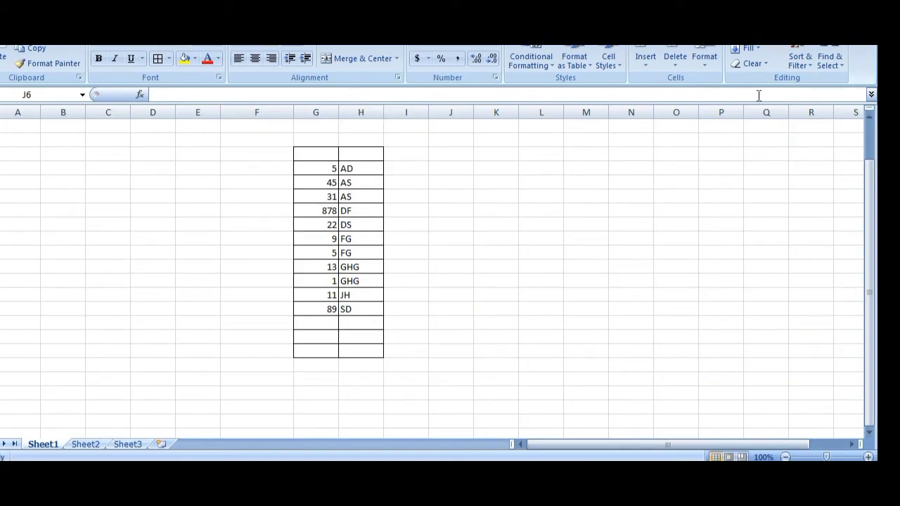
Enter MONDAY in cell J6
left_click(810, 66)
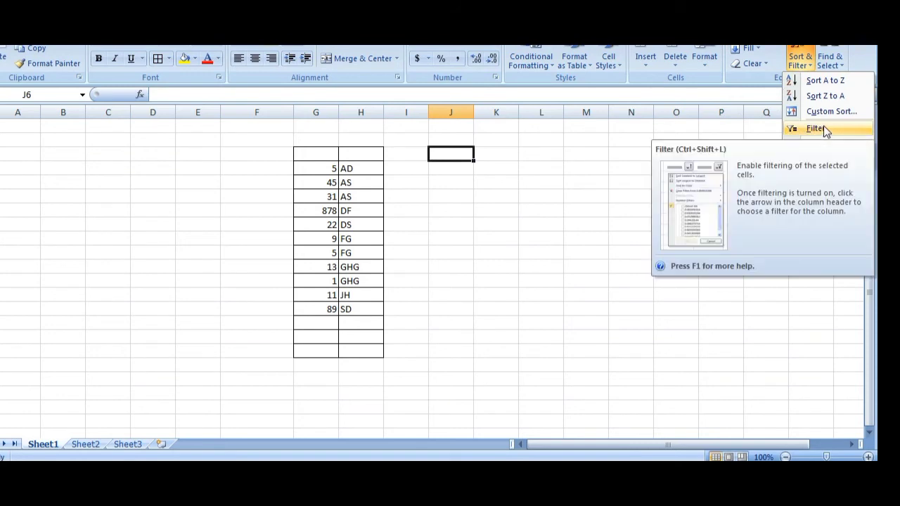
left_click(536, 200)
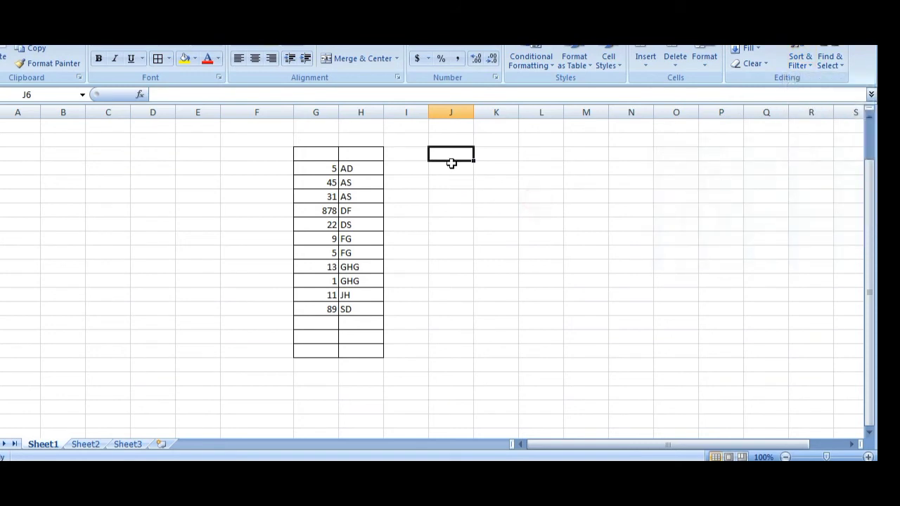
type("M")
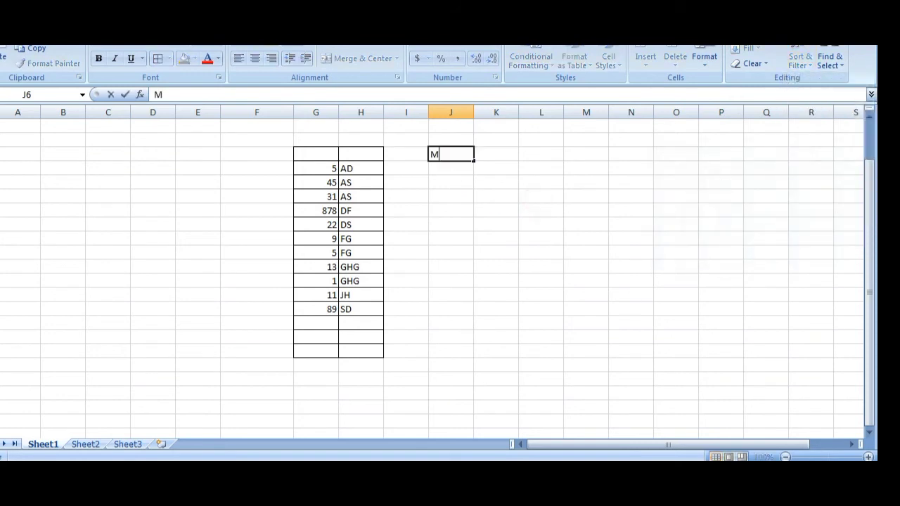
type("ONDAY")
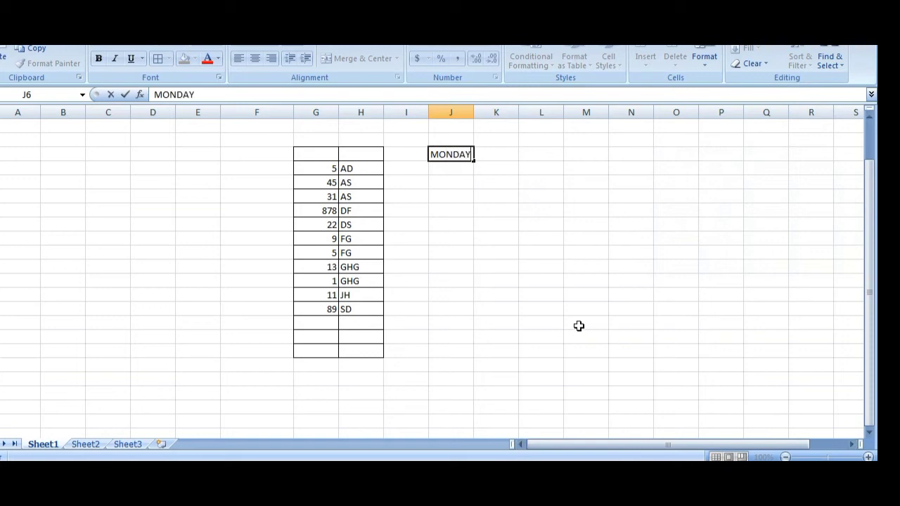
key("Return")
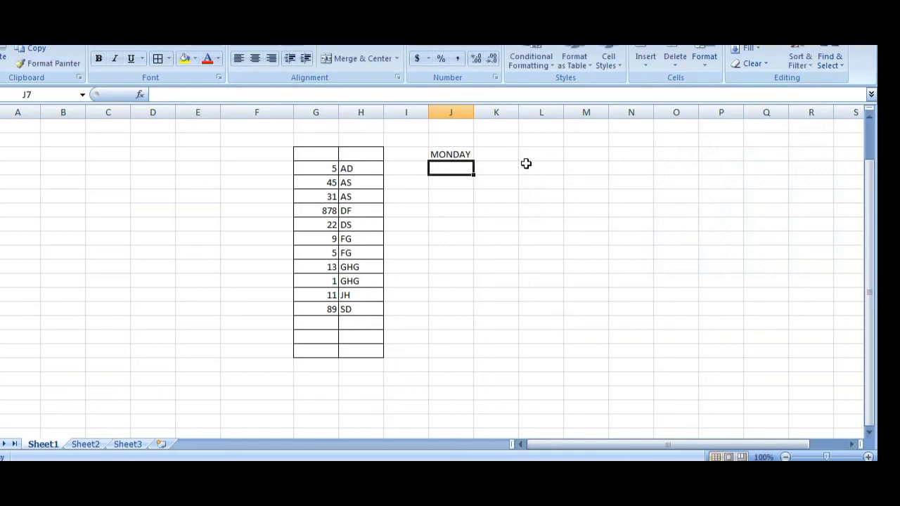
Fill the weekday series from J6 down to J23 and autofit the width of column J
left_click(452, 152)
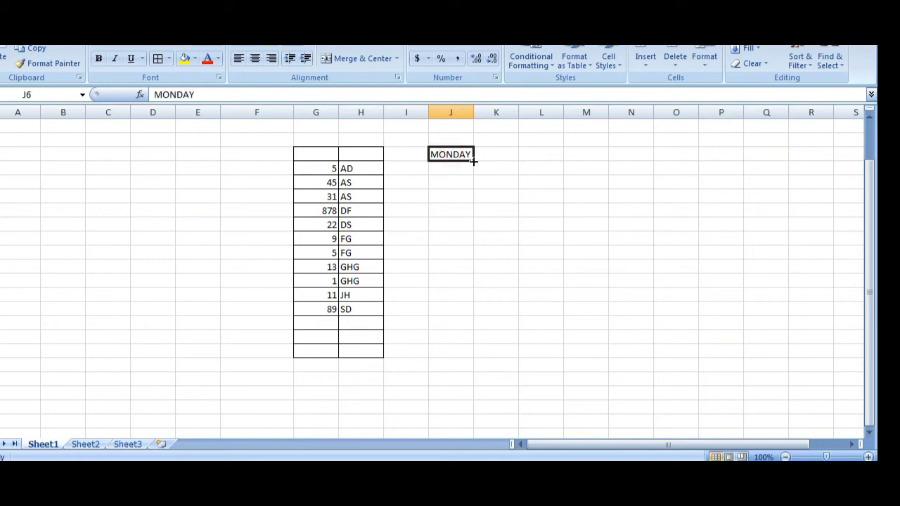
left_click_drag(474, 161, 465, 399)
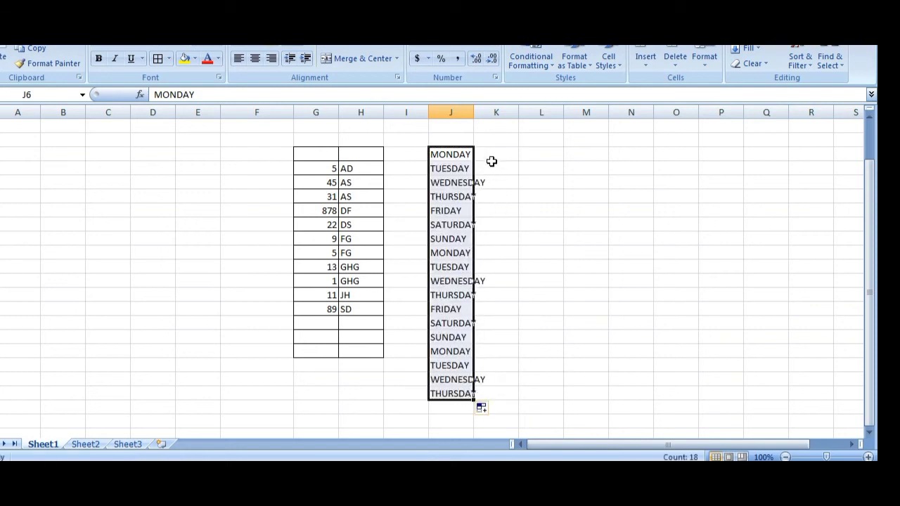
double_click(475, 116)
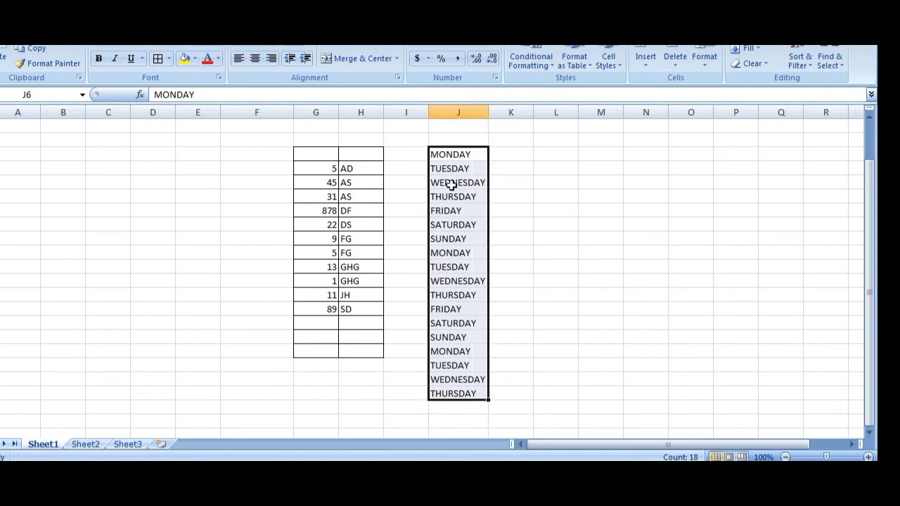
Turn on filtering for the weekday list in column J from cell J6
left_click(470, 139)
left_click(469, 154)
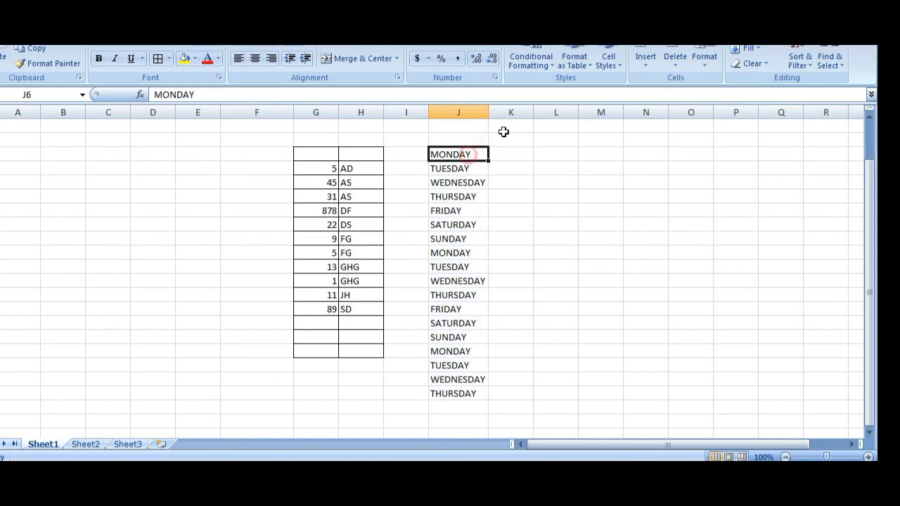
left_click(799, 61)
left_click(811, 127)
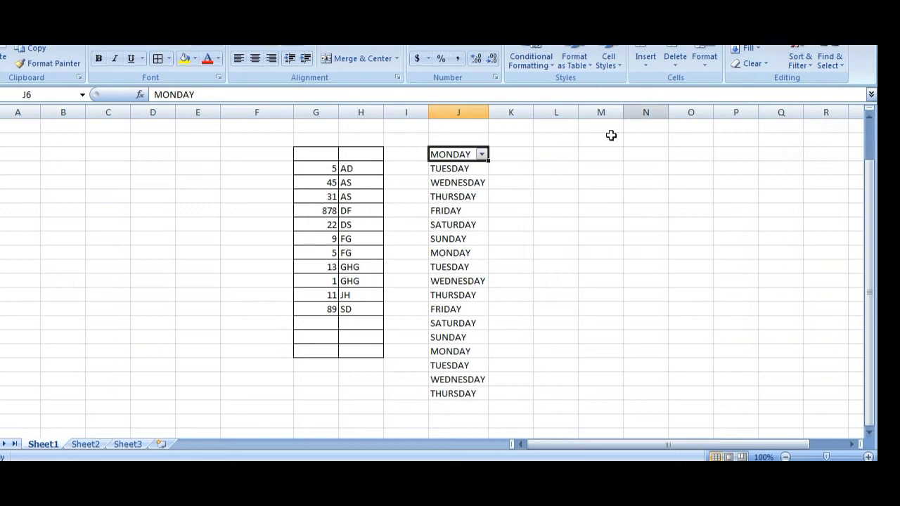
Filter the weekday list to show only MONDAY, SUNDAY and WEDNESDAY
left_click(482, 154)
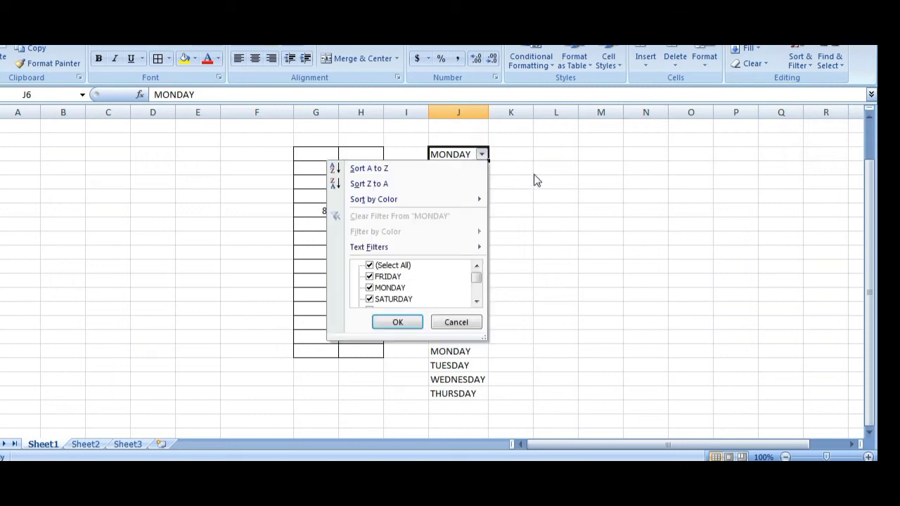
left_click(370, 267)
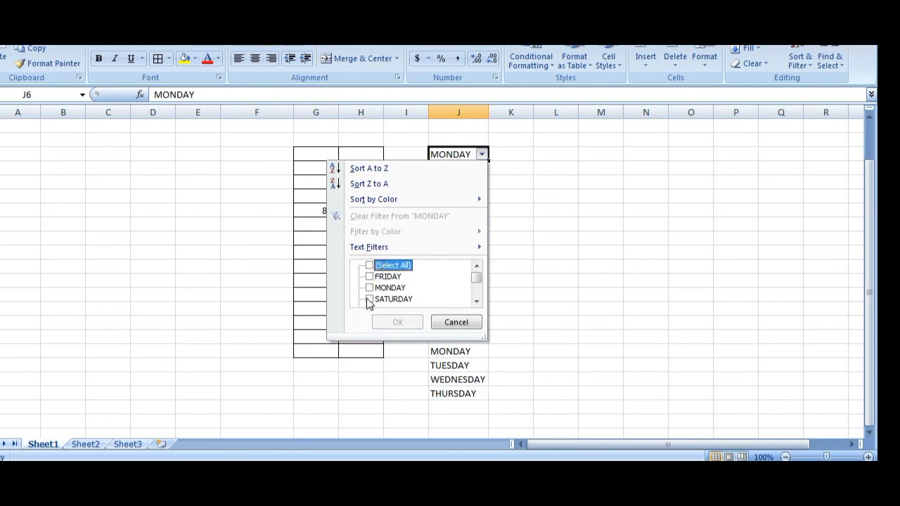
left_click(369, 287)
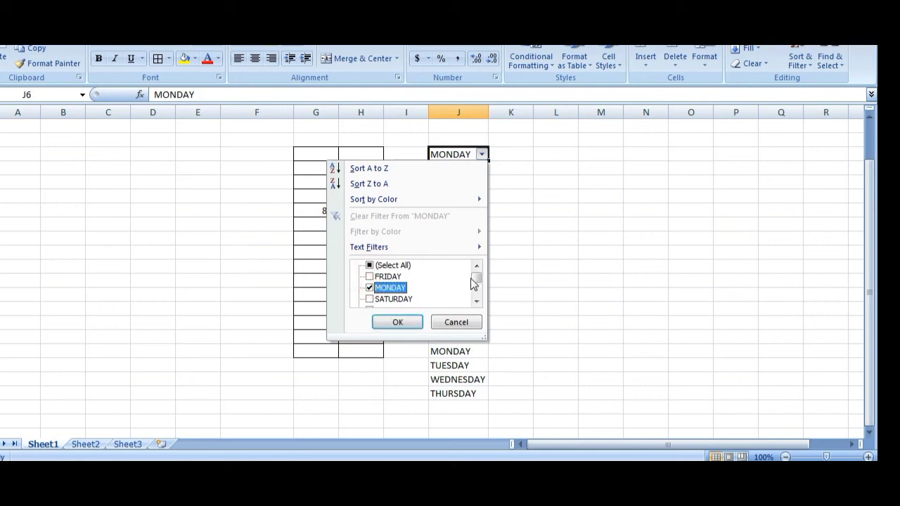
left_click_drag(477, 283, 476, 297)
left_click(369, 276)
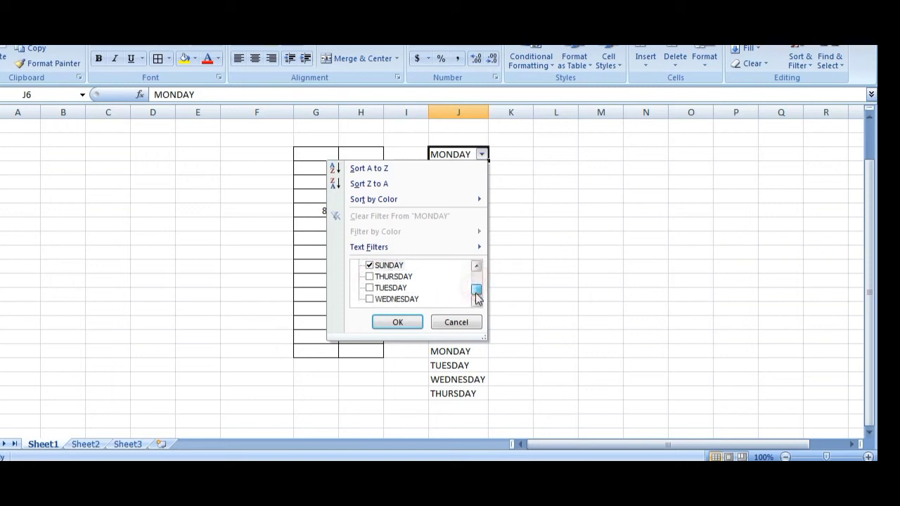
left_click(370, 300)
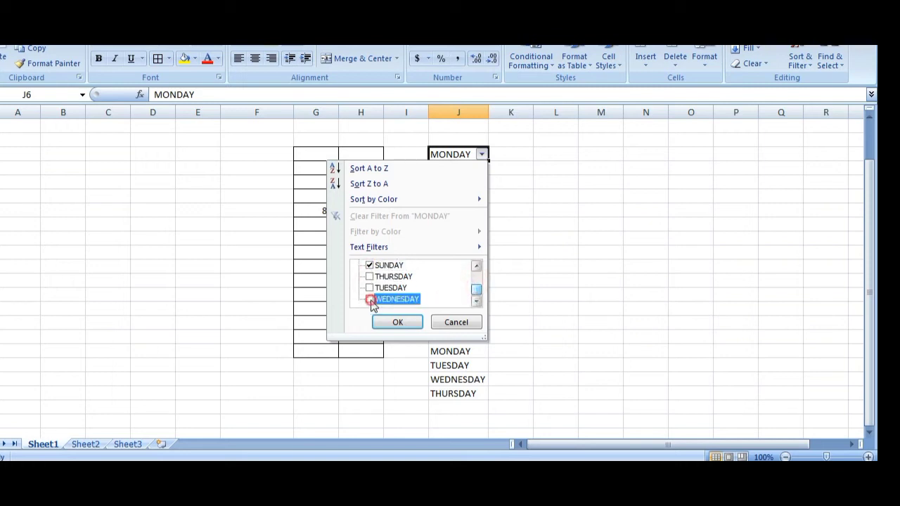
left_click(406, 324)
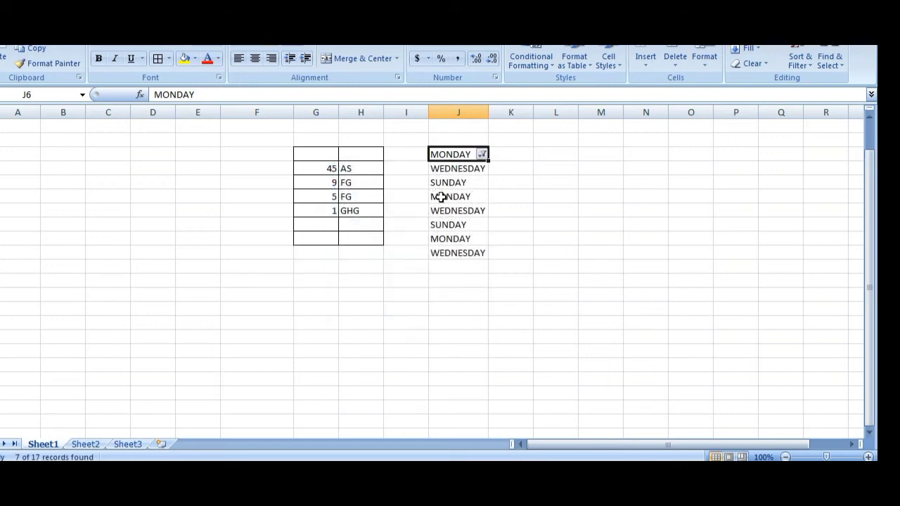
left_click_drag(512, 146, 429, 263)
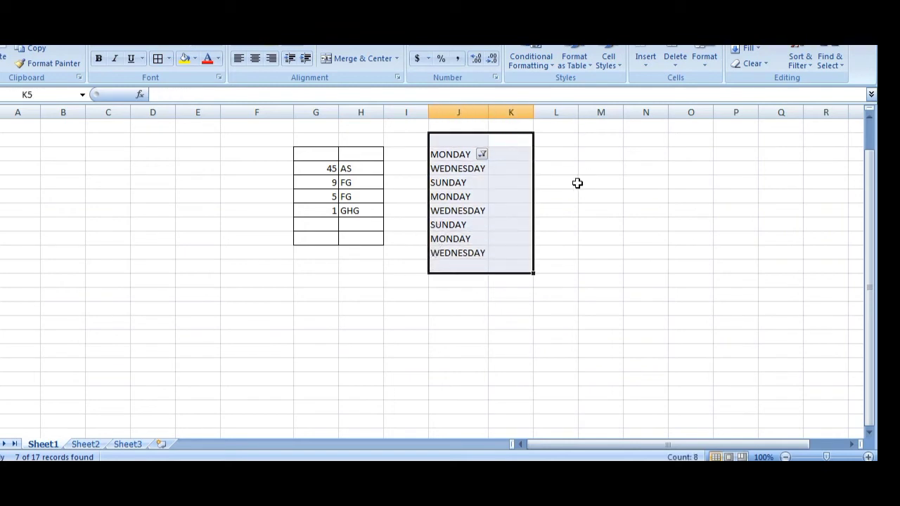
left_click_drag(394, 143, 301, 252)
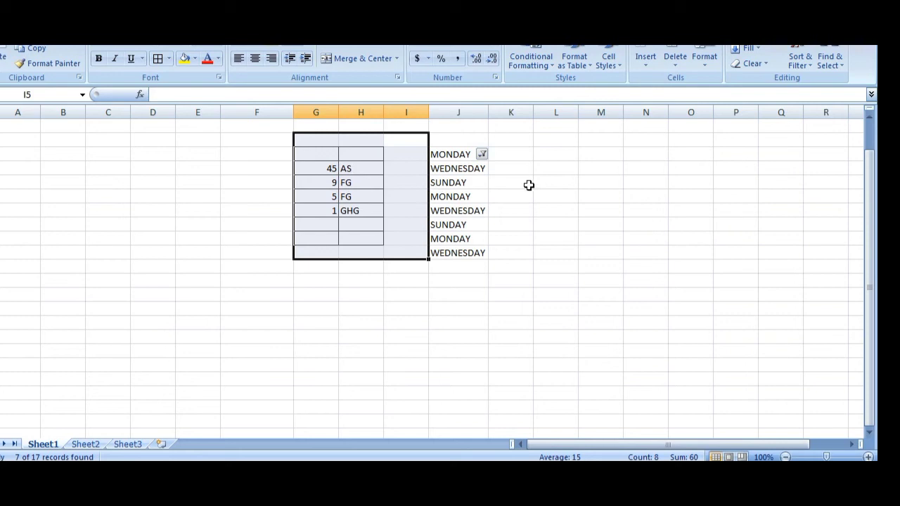
left_click(562, 194)
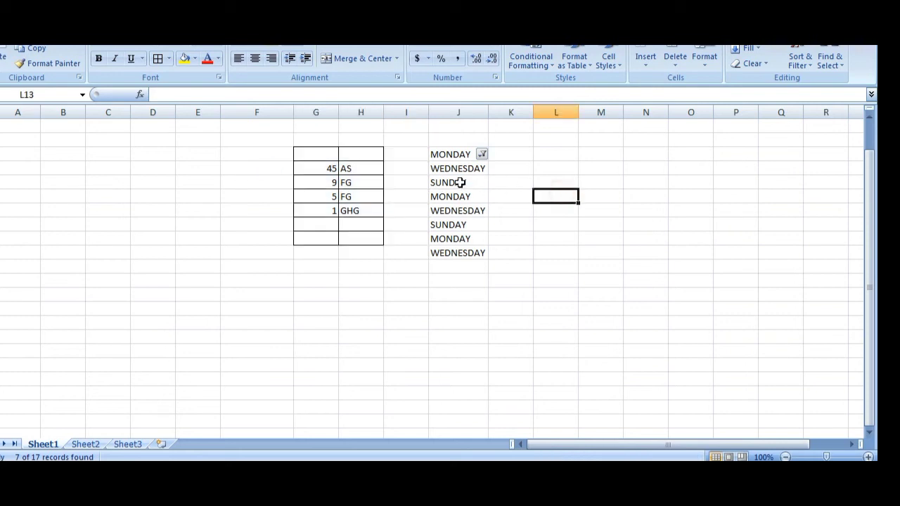
left_click_drag(418, 124, 504, 246)
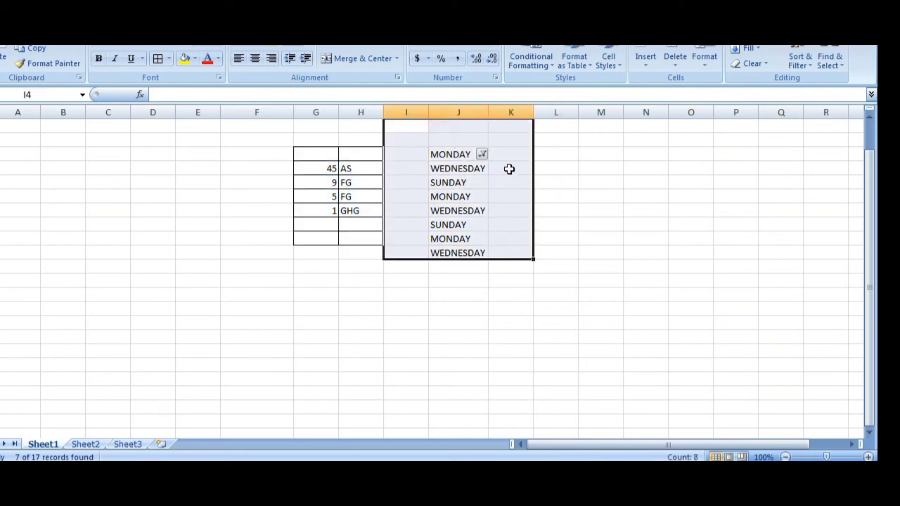
left_click_drag(506, 151, 523, 261)
left_click_drag(418, 136, 528, 288)
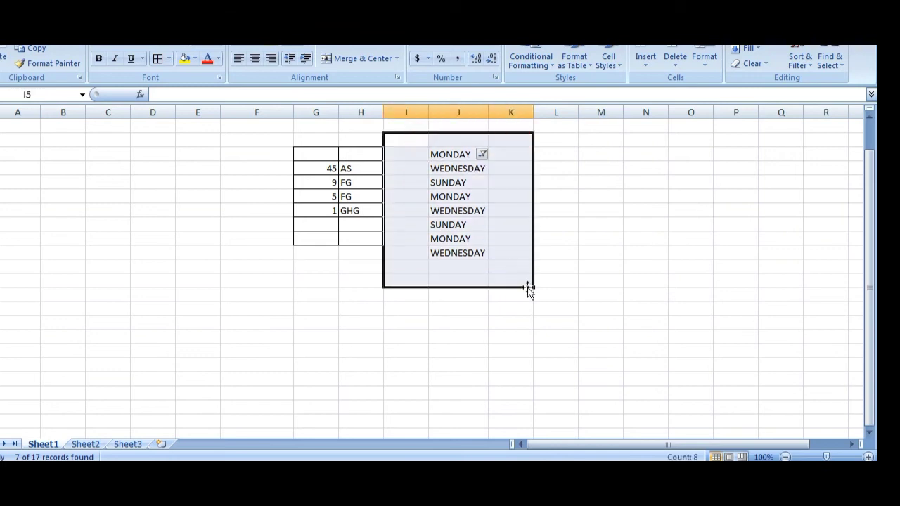
left_click(583, 267)
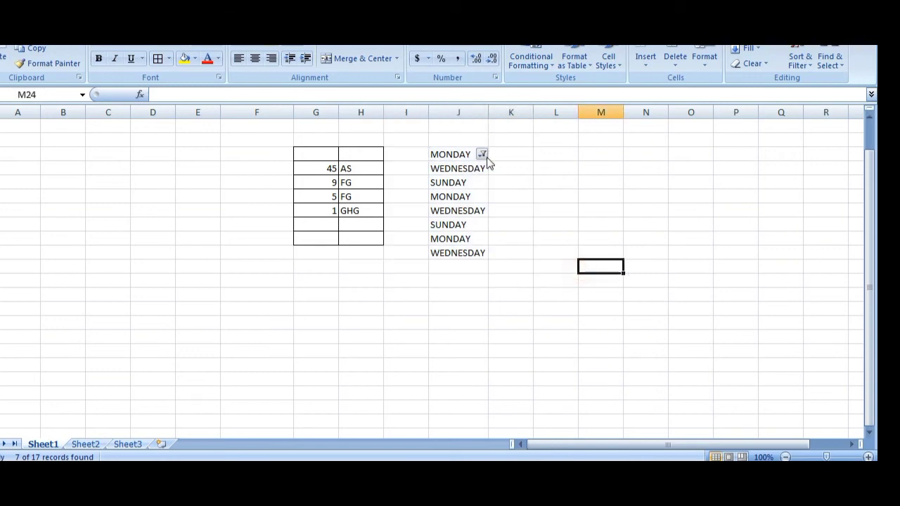
Turn off the filter on the weekday list so that all rows are shown again
left_click(800, 60)
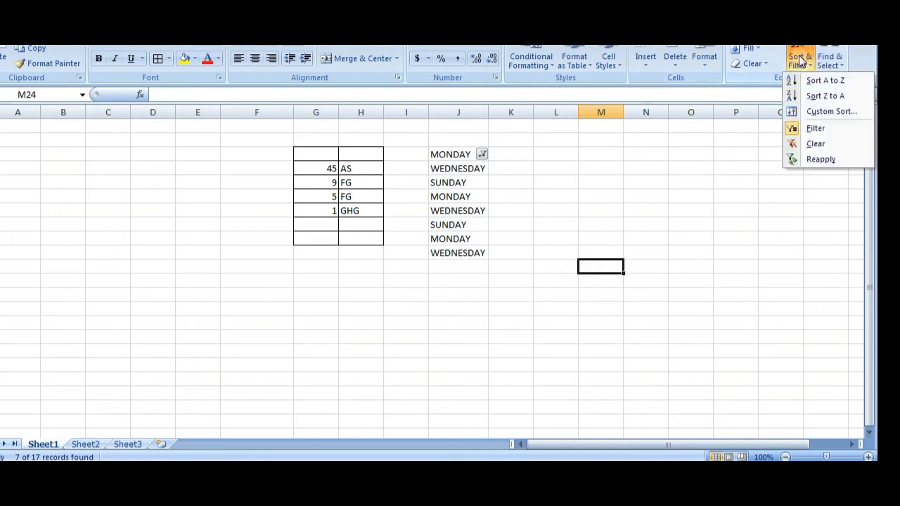
left_click(821, 129)
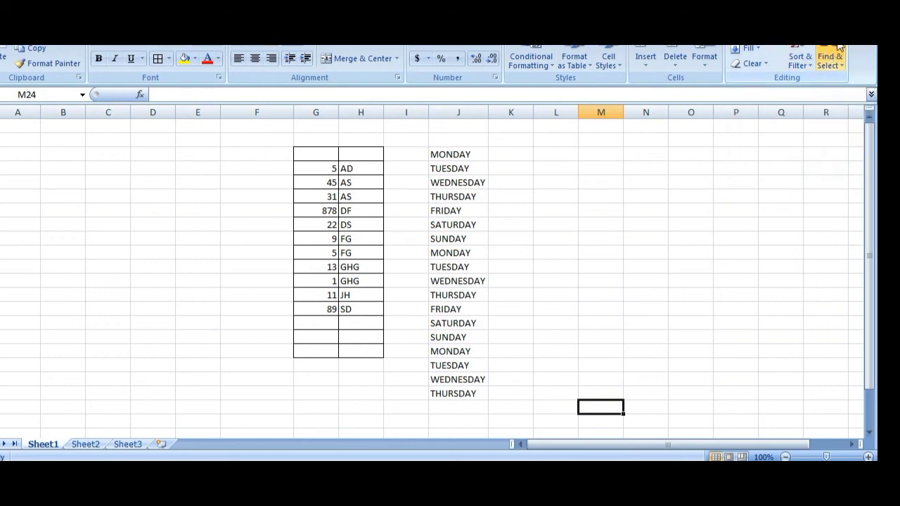
Find all cells containing SUNDAY and move the Find and Replace dialog clear of the weekday list
left_click(842, 67)
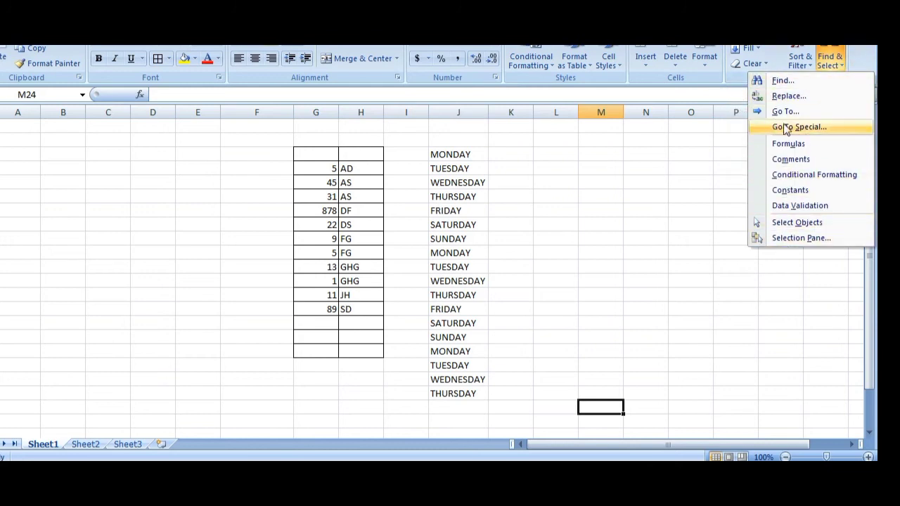
left_click(784, 82)
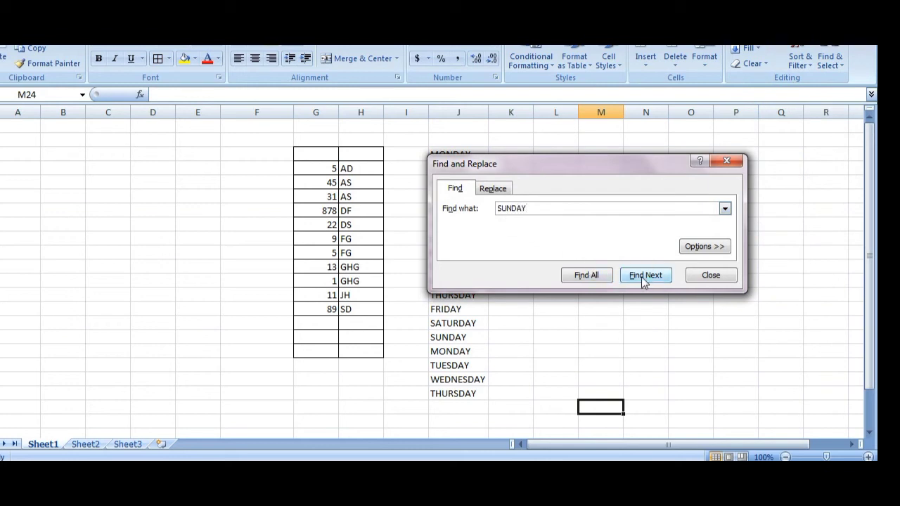
left_click(586, 275)
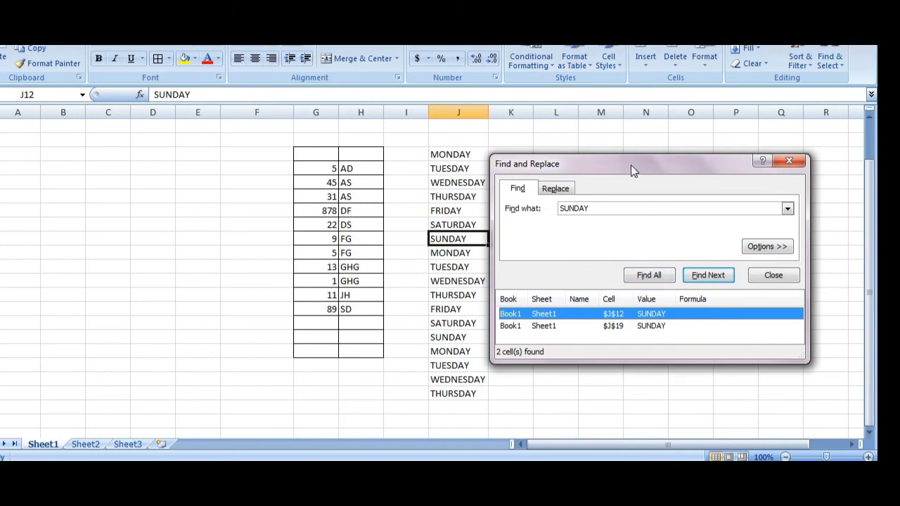
left_click_drag(630, 166, 676, 75)
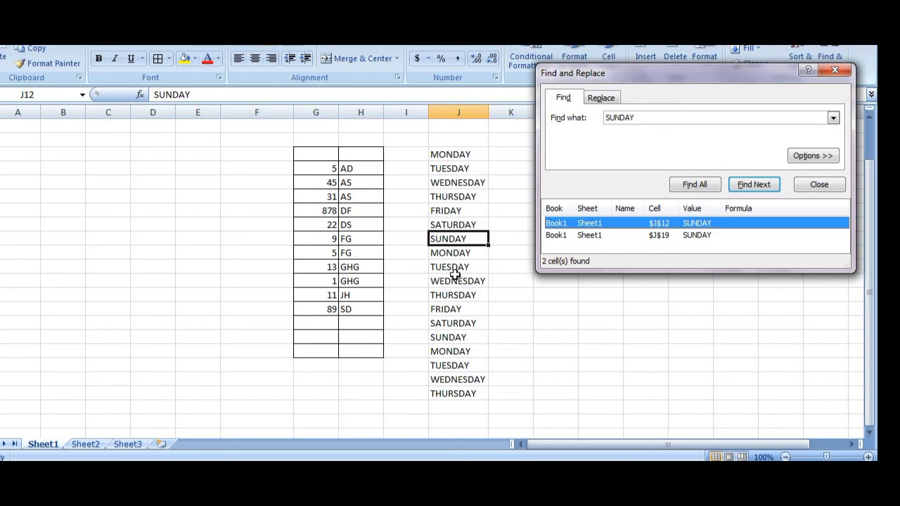
Step through the SUNDAY matches in the weekday list one by one and close the Find and Replace dialog
left_click(751, 185)
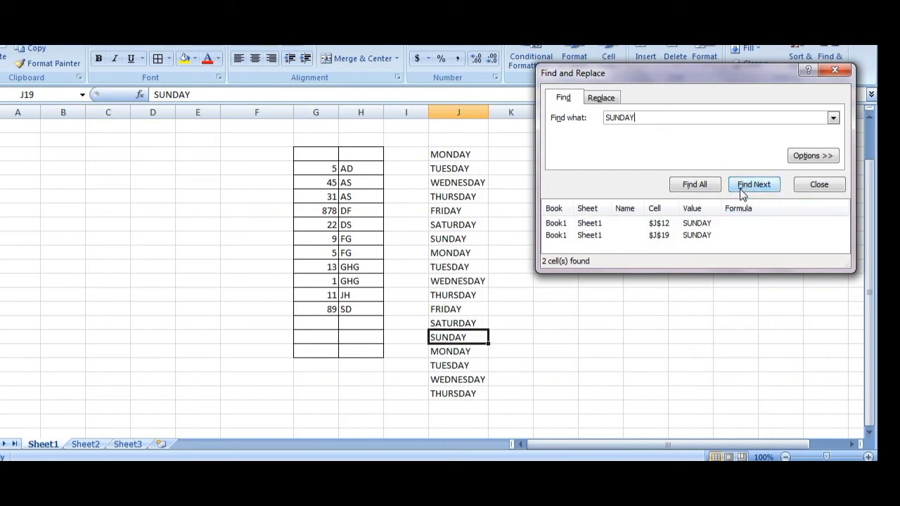
left_click(744, 187)
left_click(745, 187)
left_click(745, 187)
left_click(835, 70)
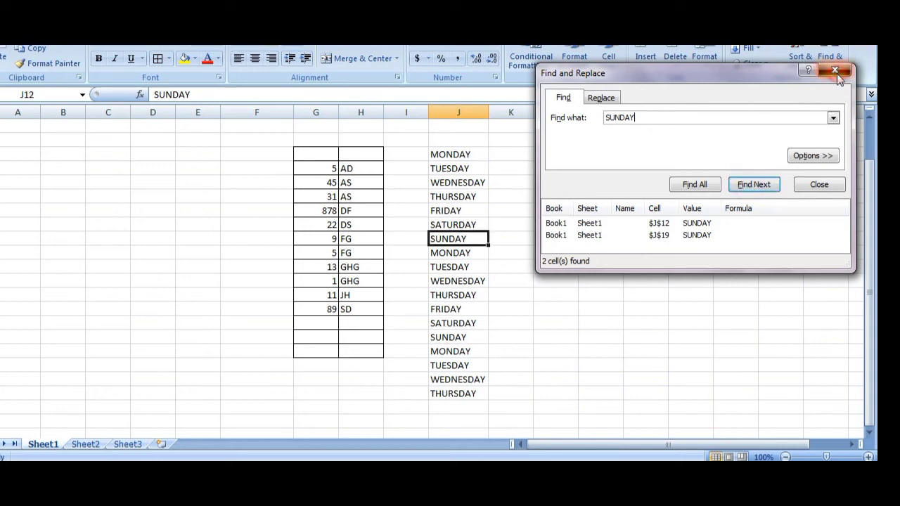
Replace every occurrence of SUNDAY in the sheet with 100 and close the Find and Replace dialog
left_click(830, 59)
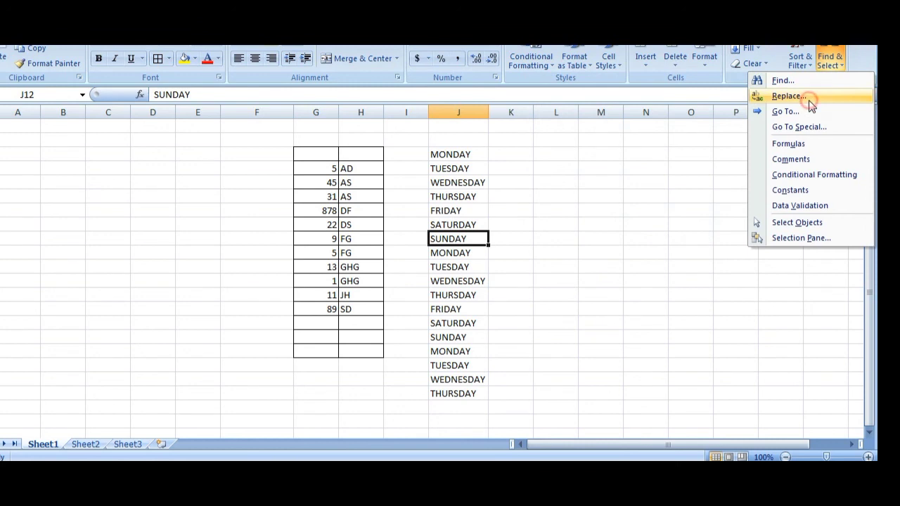
left_click(805, 97)
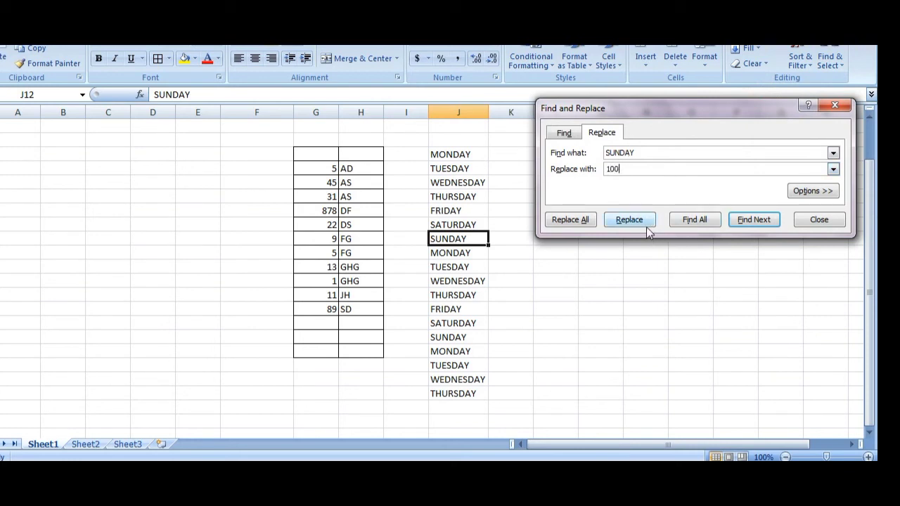
left_click(589, 221)
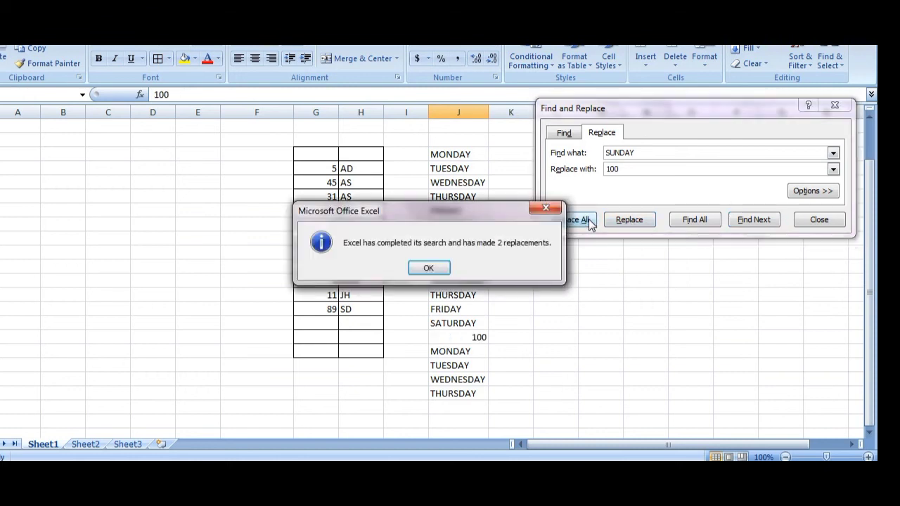
left_click(428, 268)
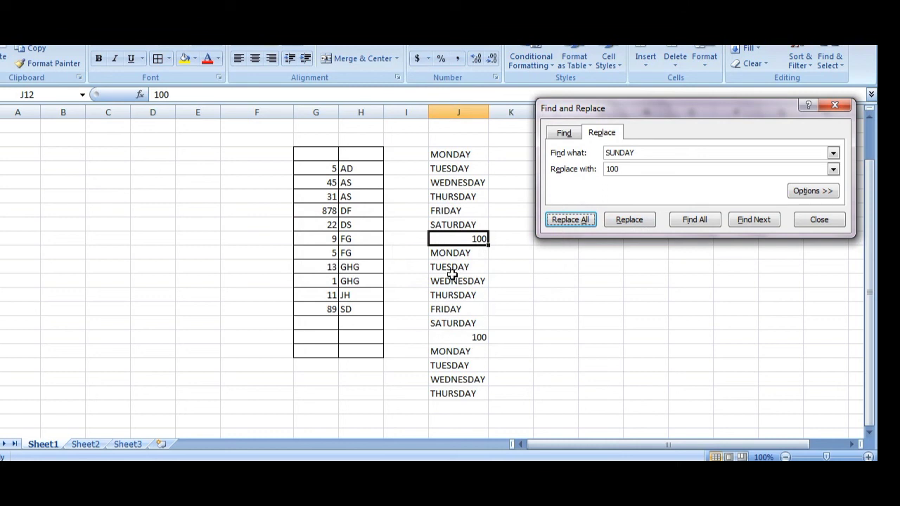
left_click(835, 105)
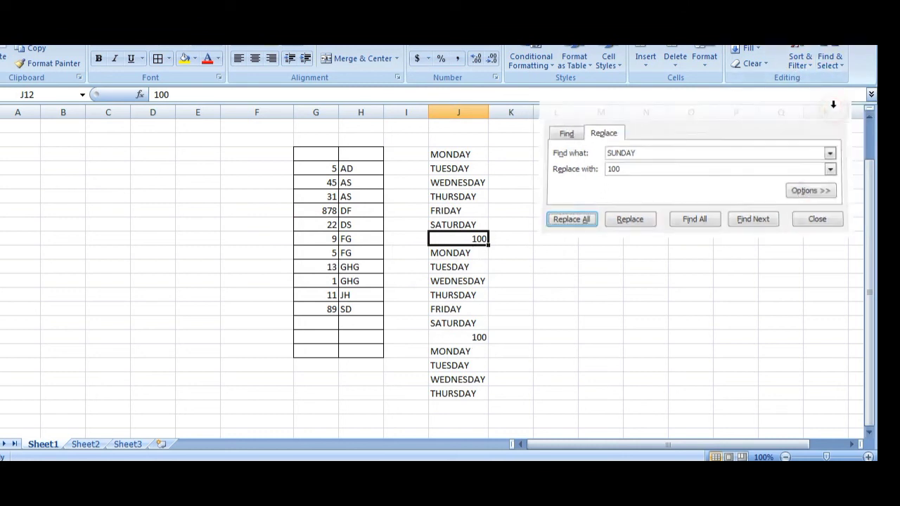
Try the Go To command without entering a reference and dismiss its dialog
left_click(843, 60)
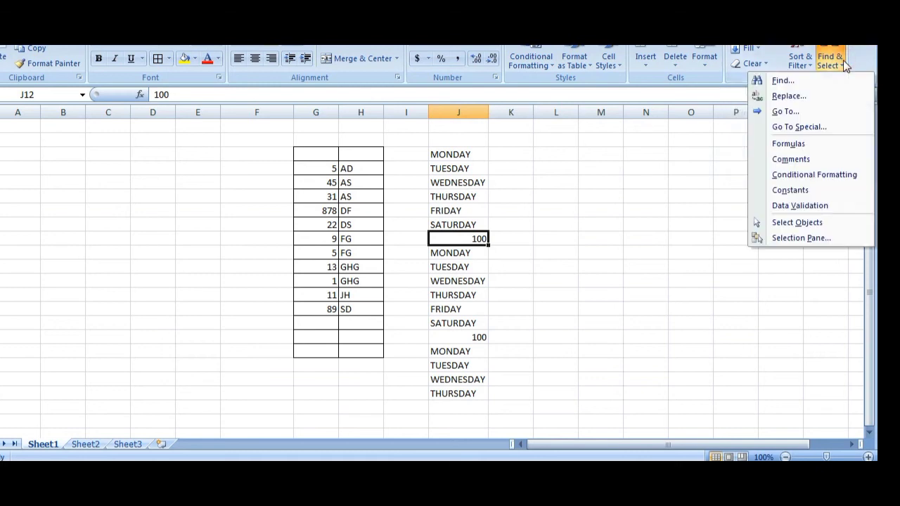
left_click(784, 111)
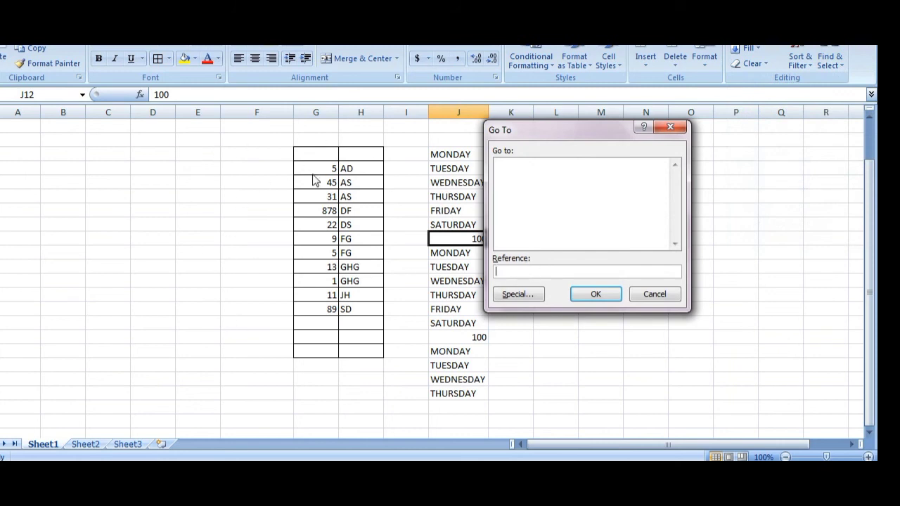
left_click(585, 291)
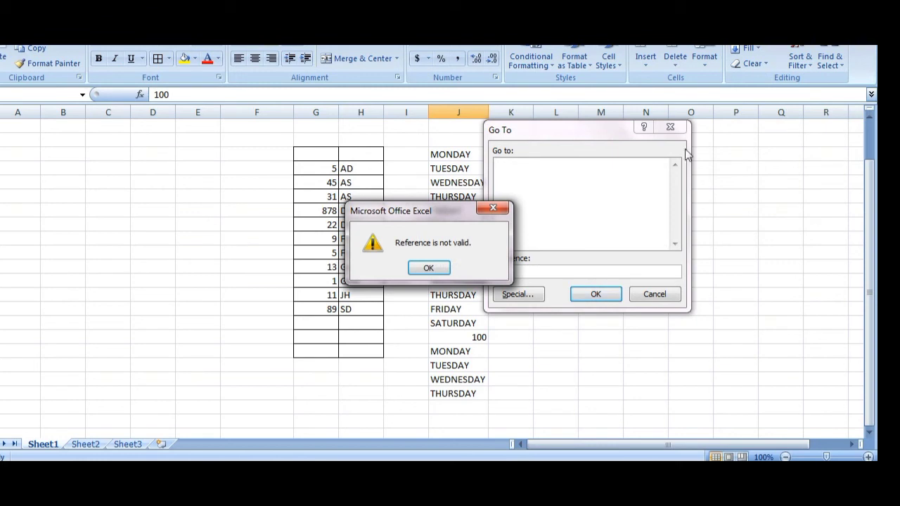
left_click(428, 268)
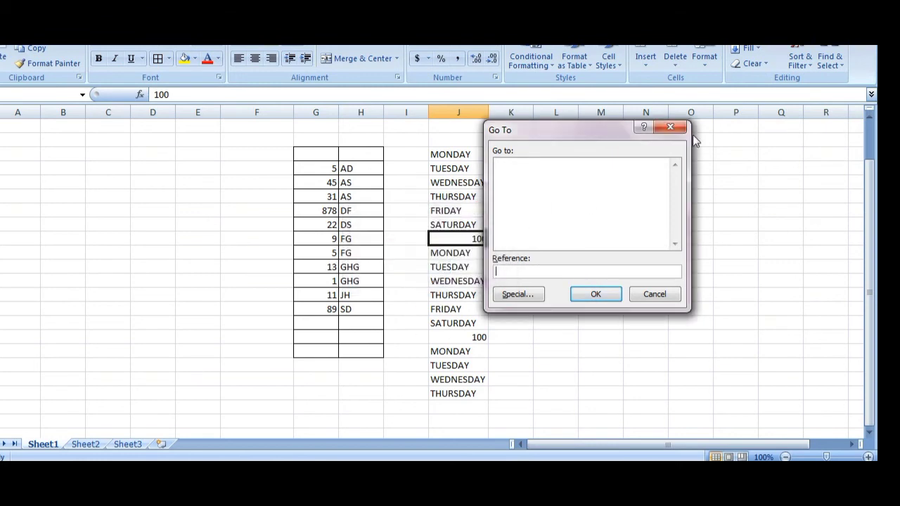
left_click(670, 128)
Examine the selection options offered by Go To Special and leave without choosing any
left_click(825, 63)
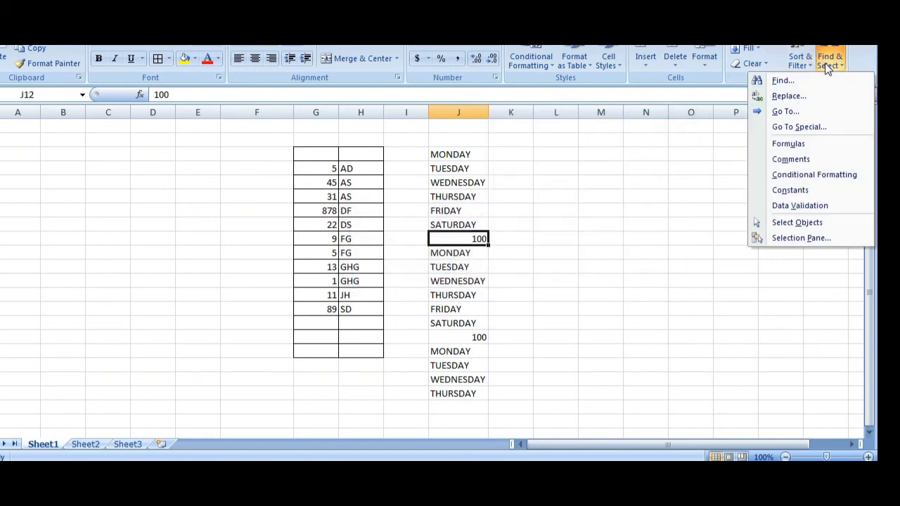
left_click(794, 128)
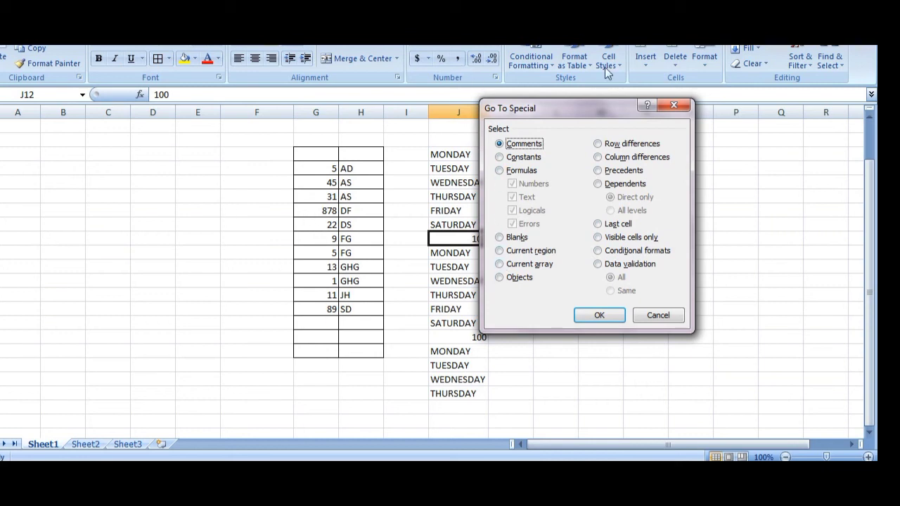
left_click(673, 105)
left_click(834, 62)
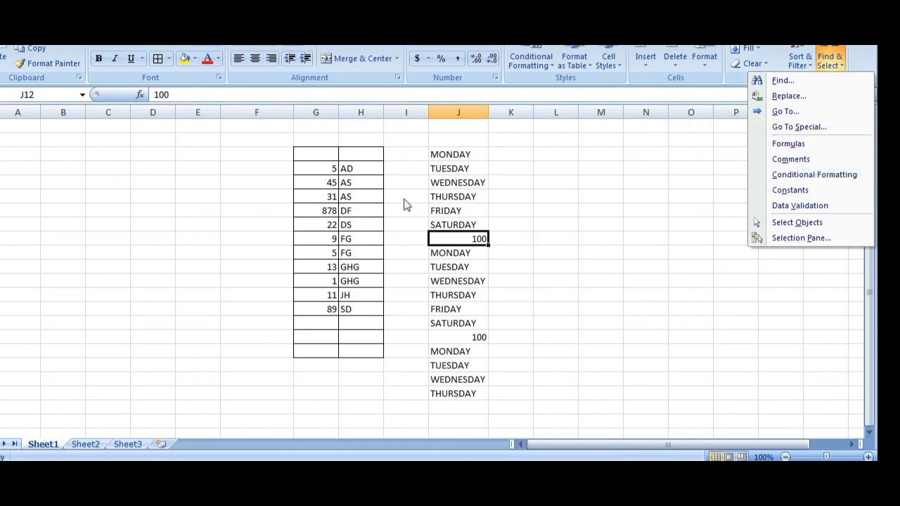
left_click(532, 185)
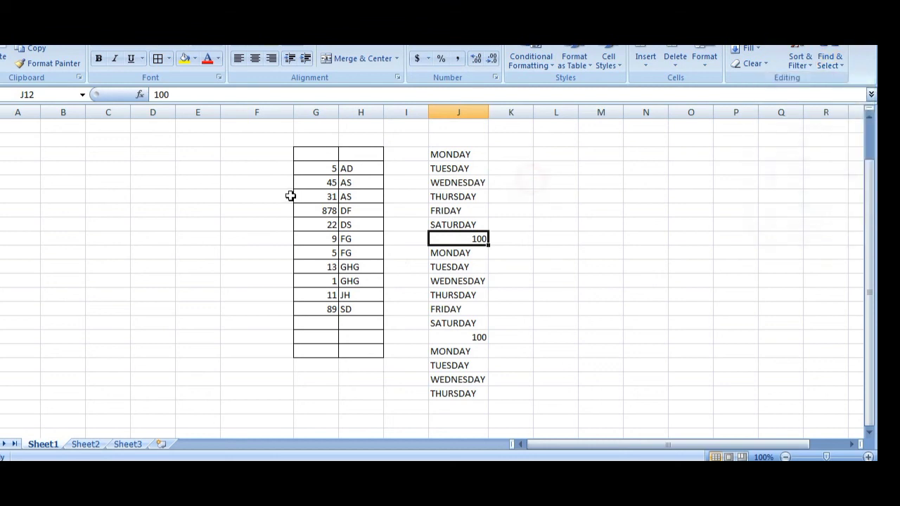
Enter the label TOTAL in cell F18, beside the first empty row under the numbers
left_click(317, 166)
left_click(325, 322)
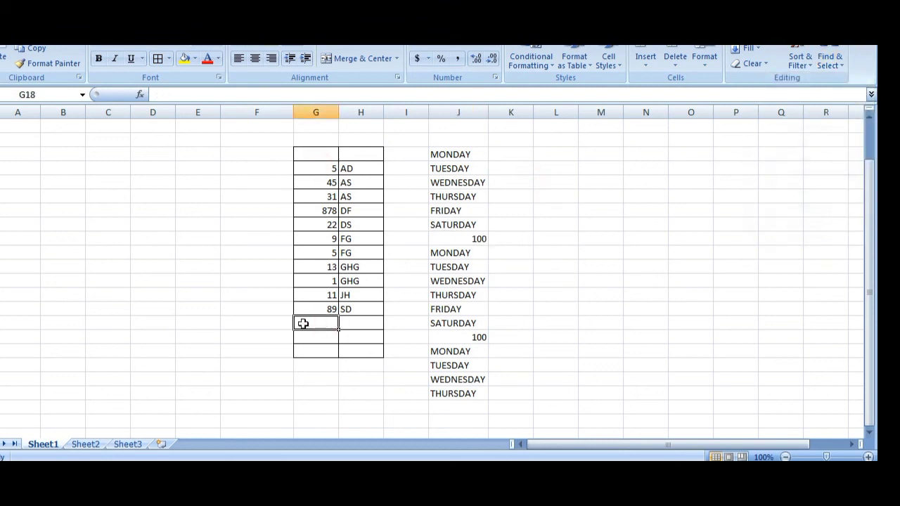
left_click(236, 324)
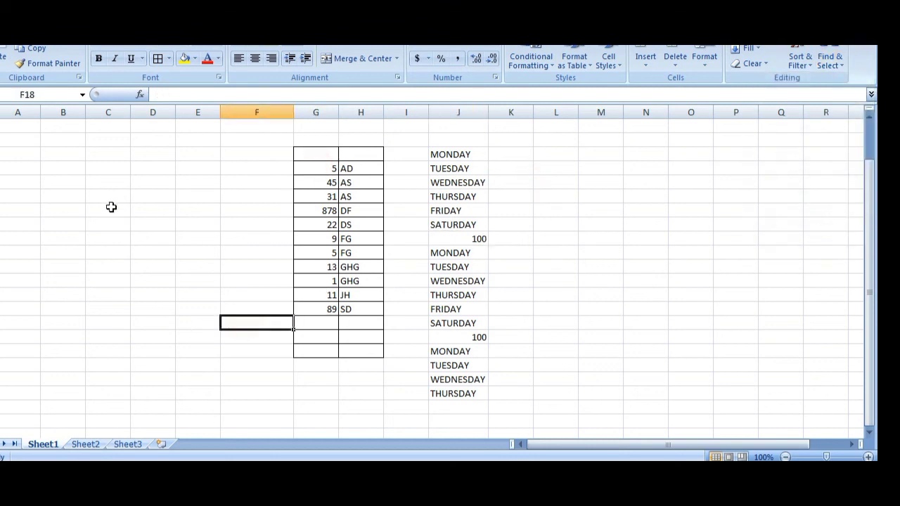
type("OTAL")
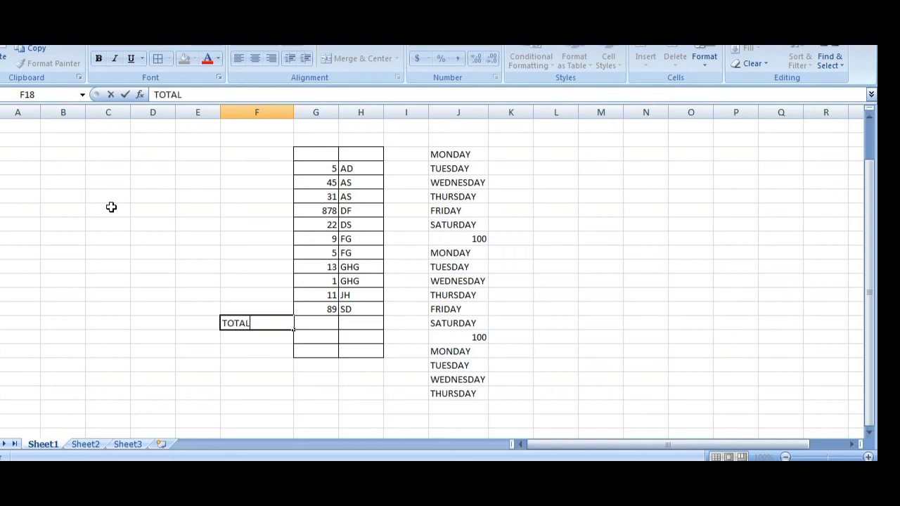
Sum the numbers G7:G17 in cell G18 with AutoSum
left_click(312, 323)
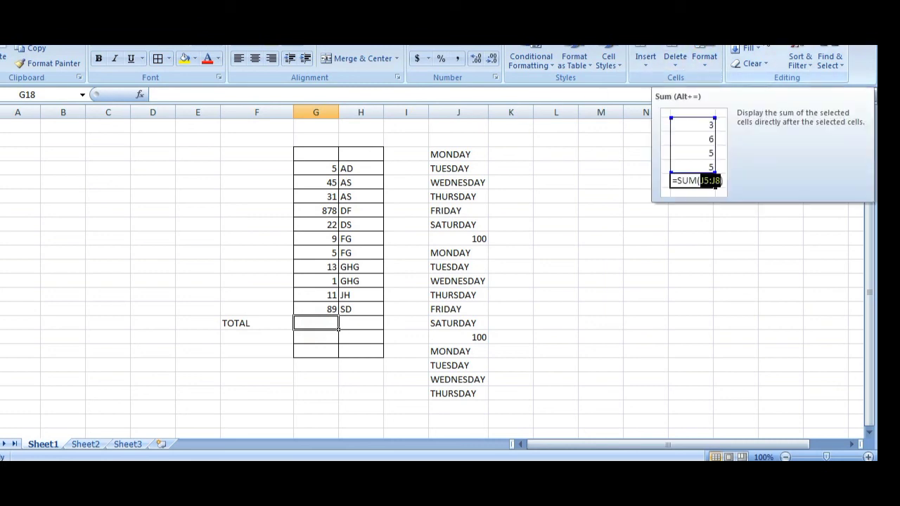
left_click(773, 50)
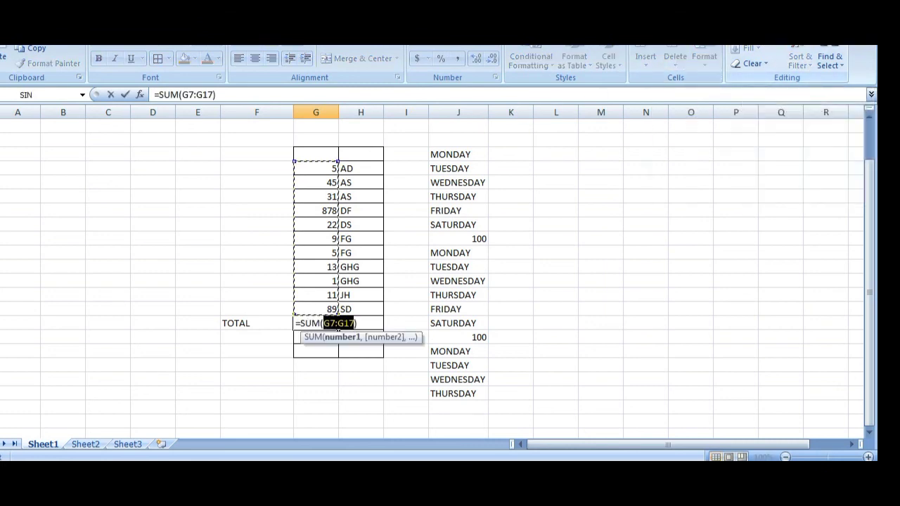
key("Return")
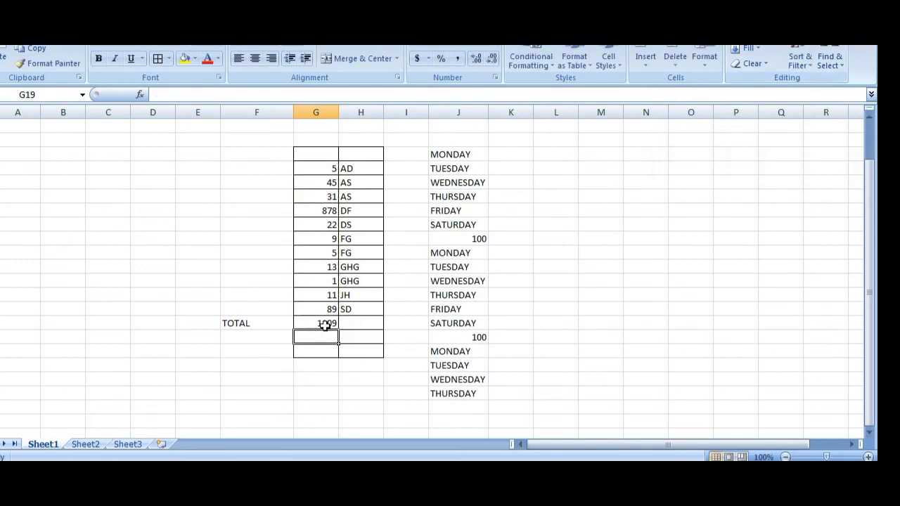
Starting from the empty cell F21, find the cells in the sheet that contain formulas
left_click(277, 360)
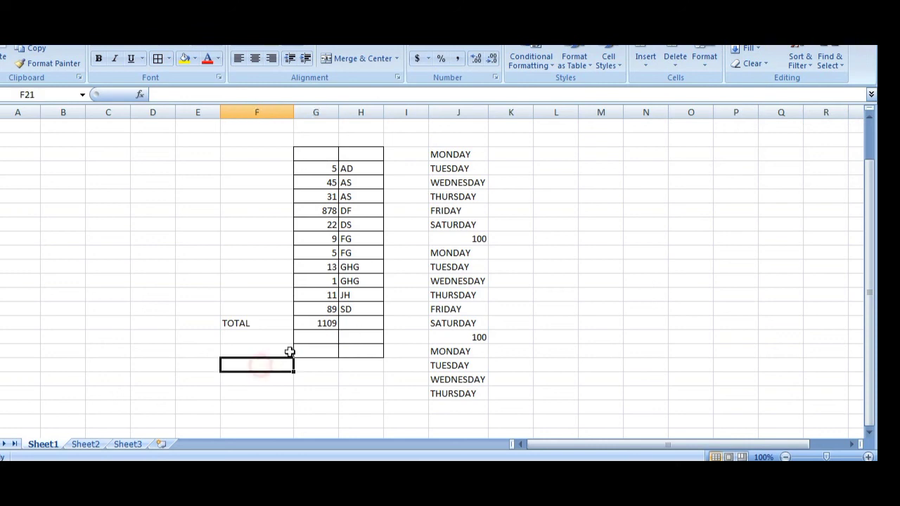
left_click(828, 64)
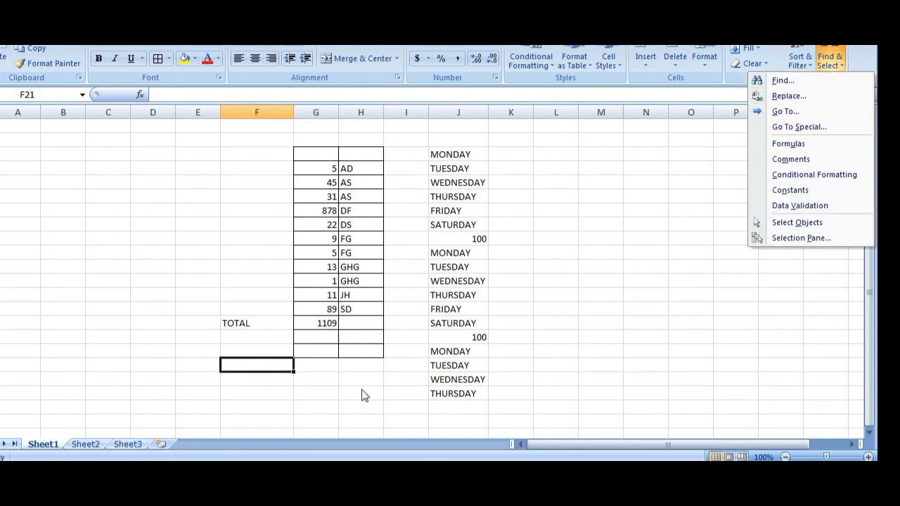
left_click(812, 151)
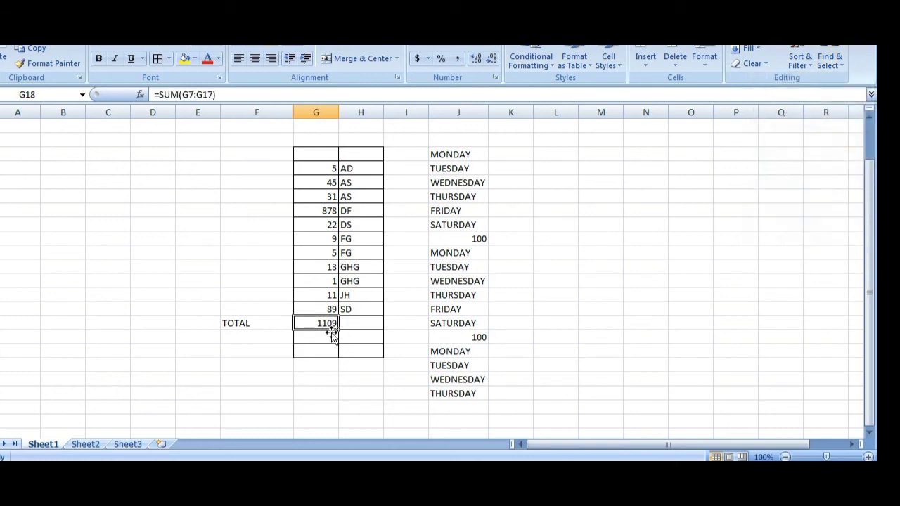
Search the sheet for cells with comments and dismiss the message
left_click(831, 61)
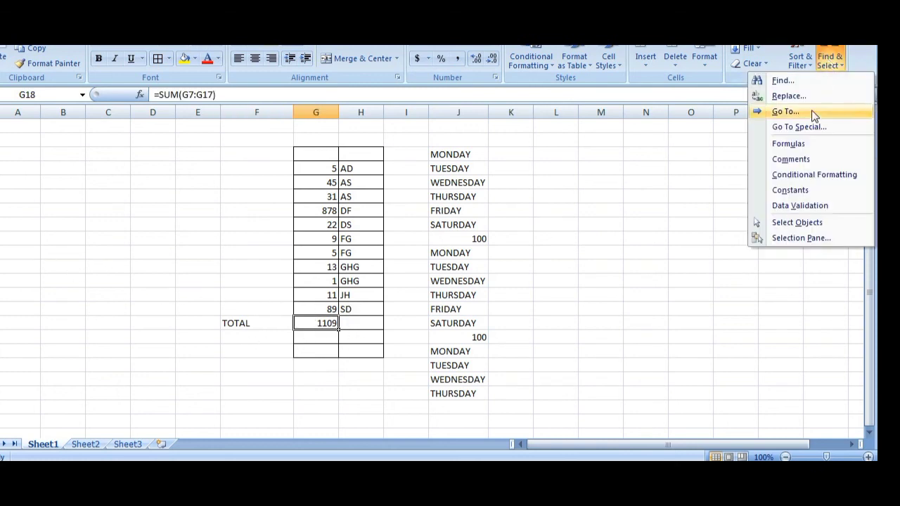
left_click(805, 160)
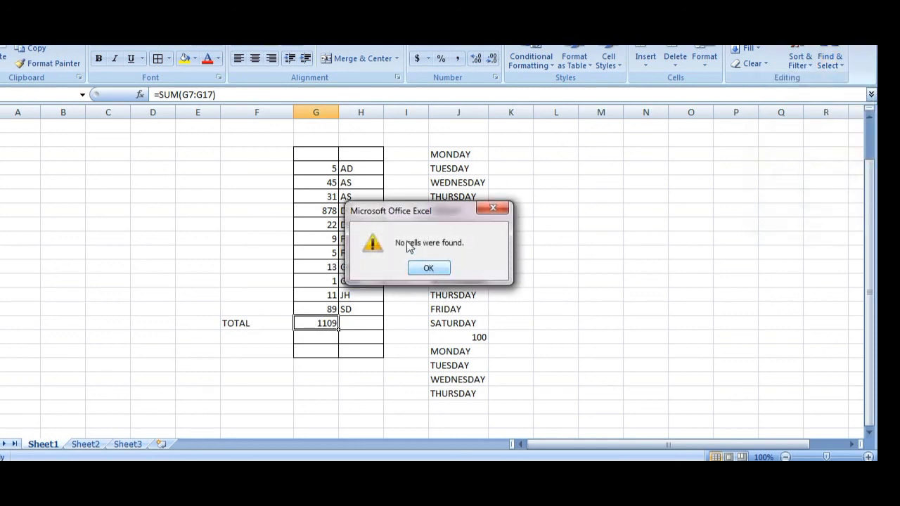
left_click(492, 208)
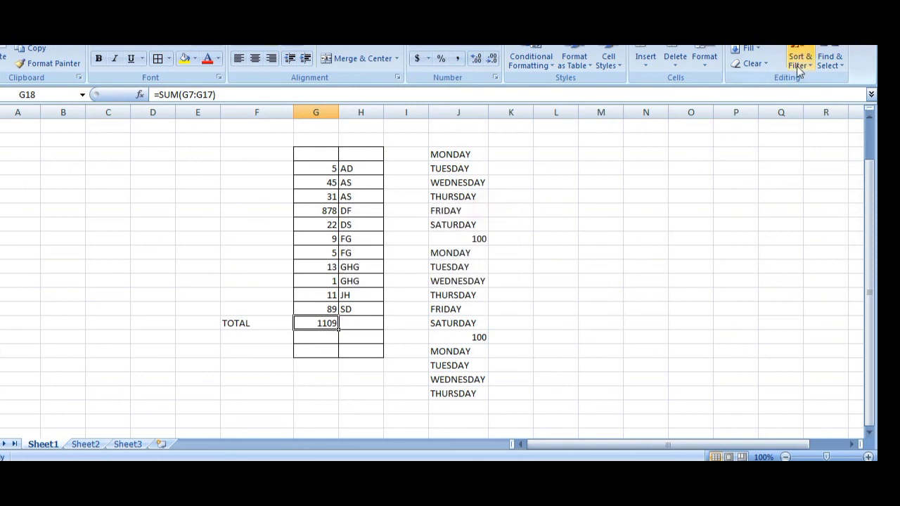
Apply the green, yellow and red color scale as conditional formatting to the TUESDAY cell J7
left_click(840, 60)
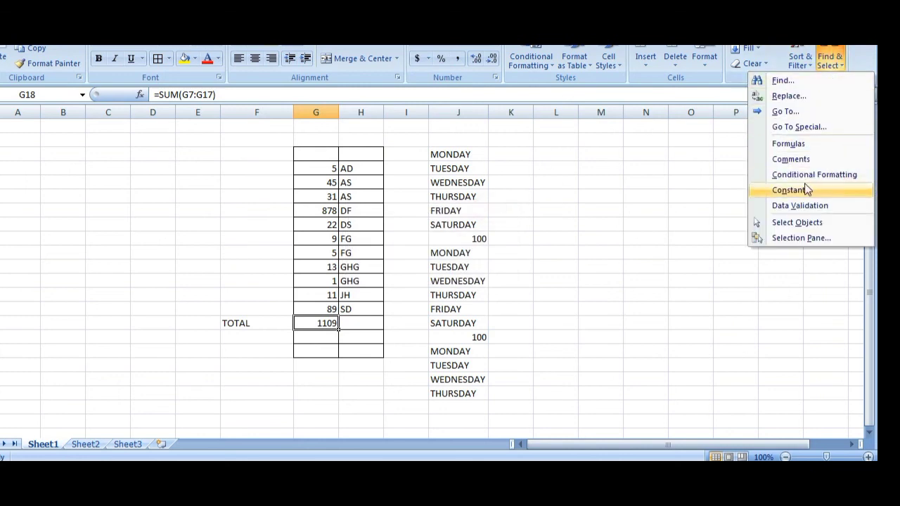
left_click(455, 173)
left_click(457, 168)
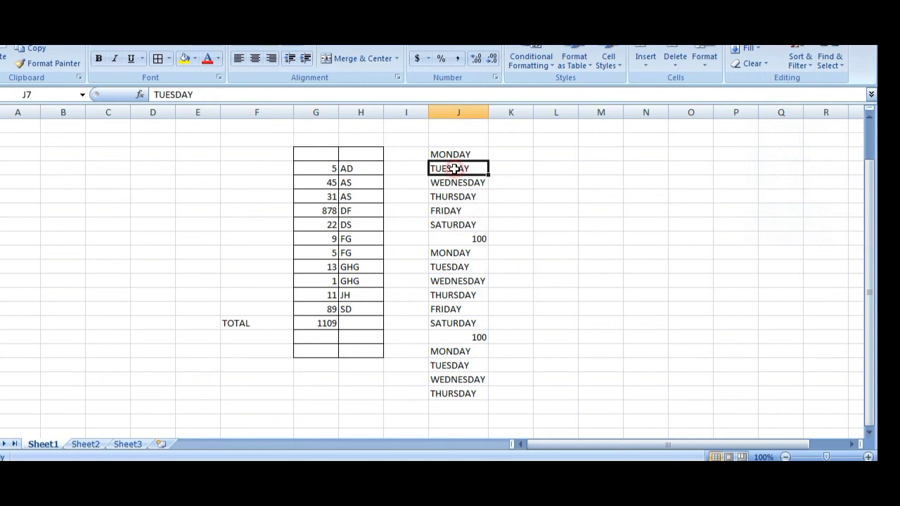
left_click(514, 69)
mouse_move(621, 88)
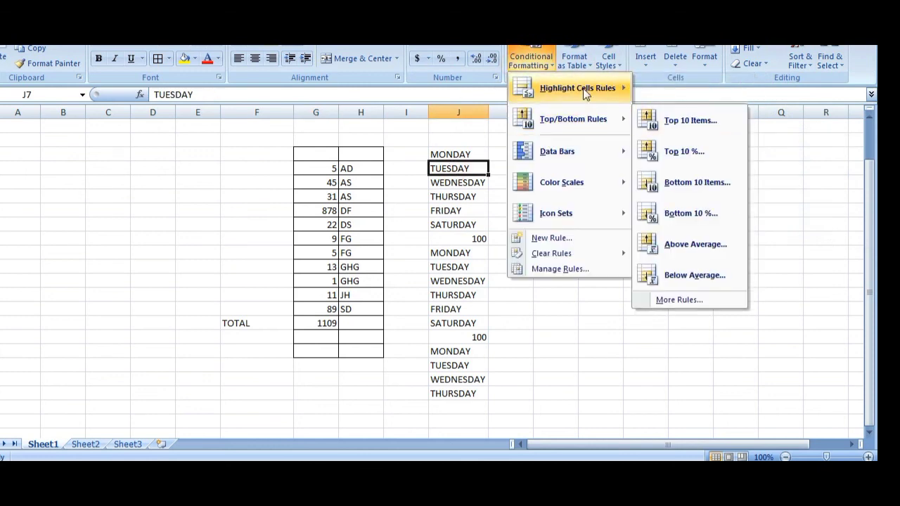
mouse_move(626, 151)
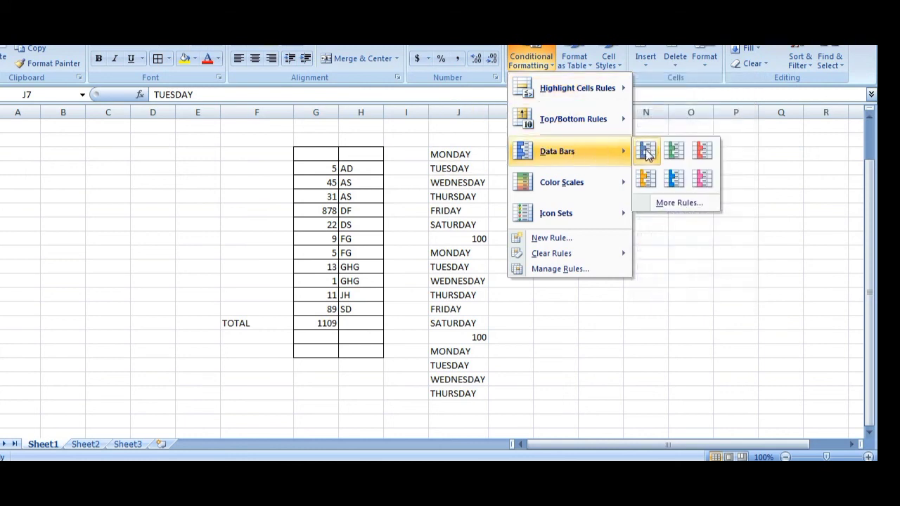
mouse_move(593, 179)
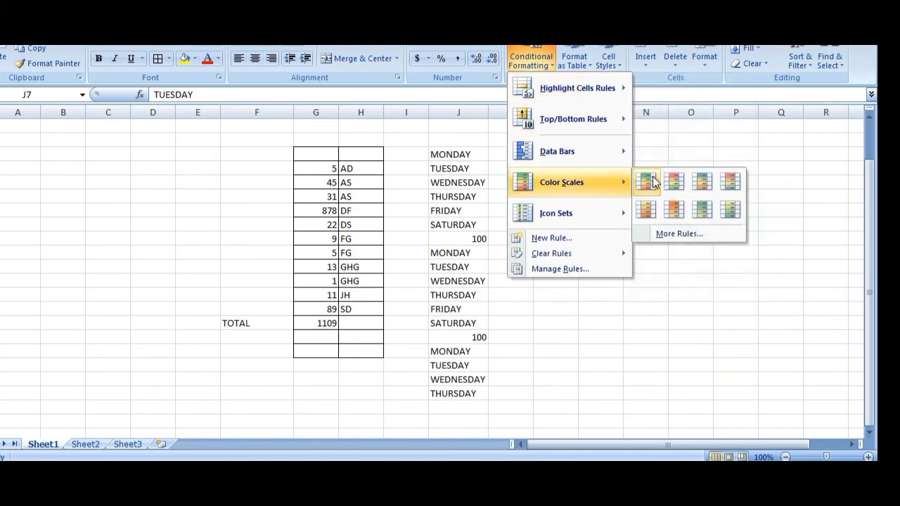
left_click(654, 179)
left_click(470, 161)
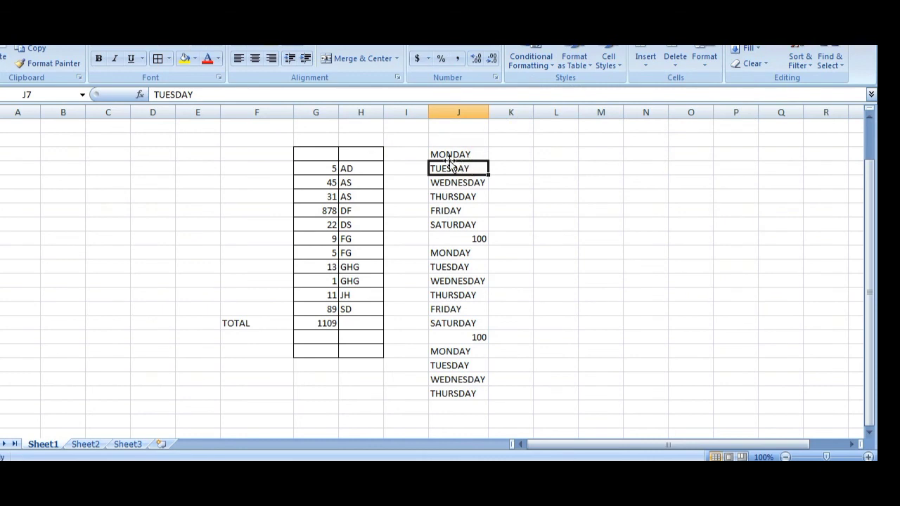
Add the icon set of three colored arrows as conditional formatting to cell J7
left_click(531, 60)
mouse_move(561, 213)
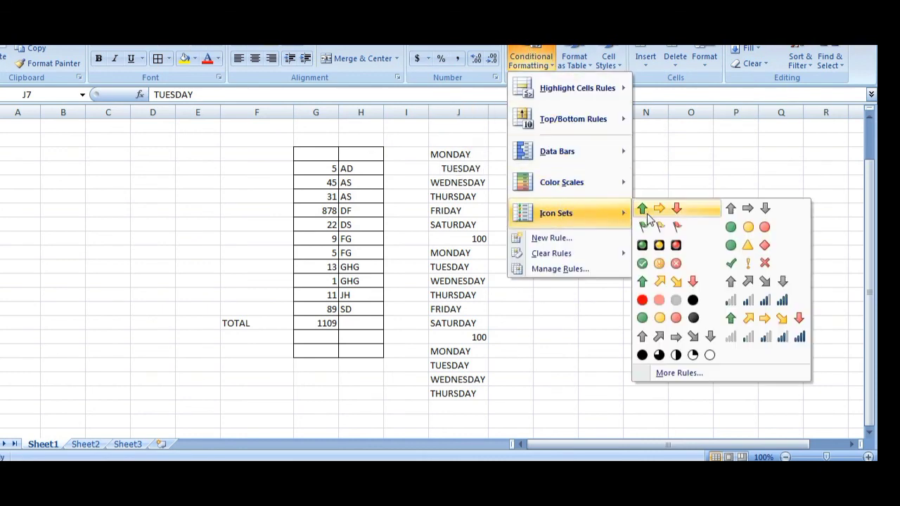
left_click(647, 218)
Apply blue data bars as conditional formatting to the range J5:K14 covering the upper part of the weekday list
left_click_drag(512, 144, 438, 266)
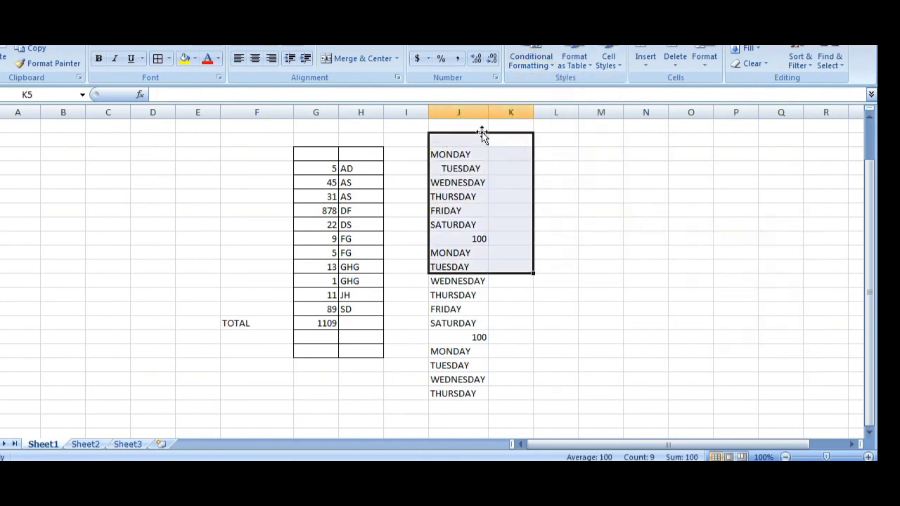
left_click(531, 61)
mouse_move(608, 152)
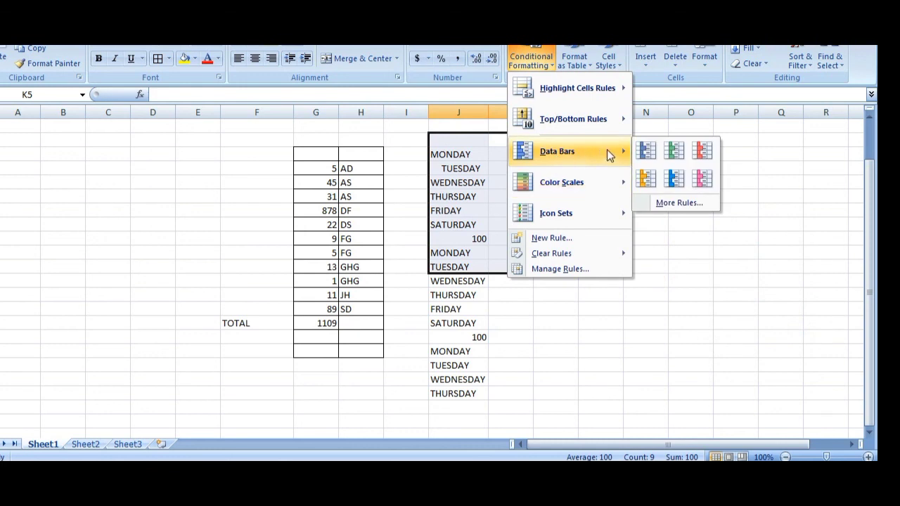
left_click(648, 151)
Starting from the empty cell L12, find the cells in the sheet that have conditional formatting
left_click(561, 236)
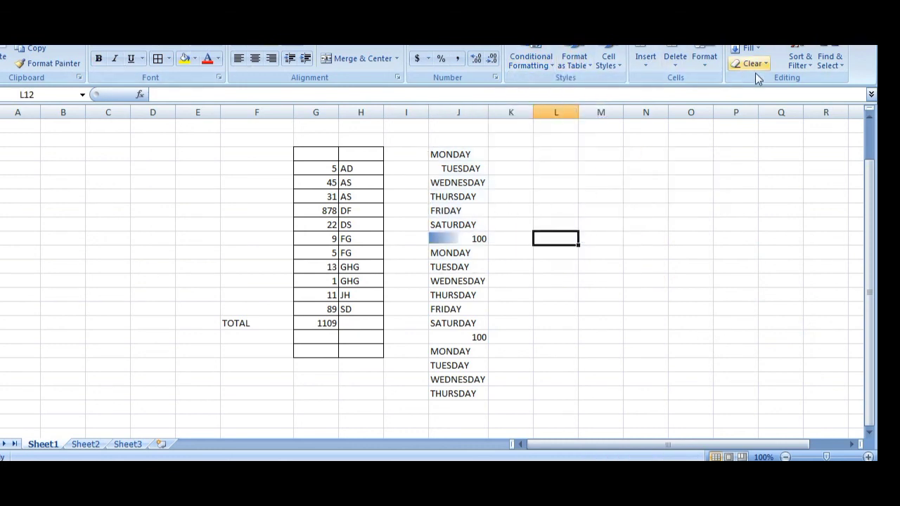
left_click(829, 62)
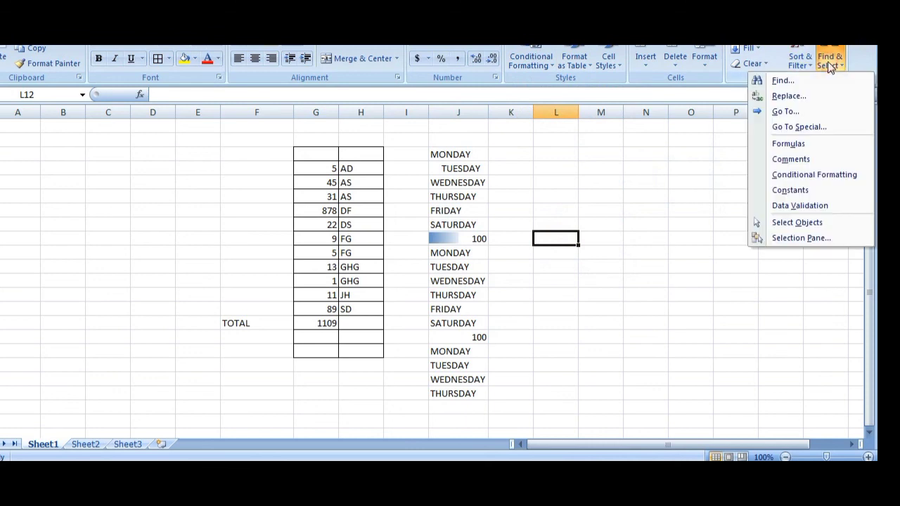
left_click(803, 175)
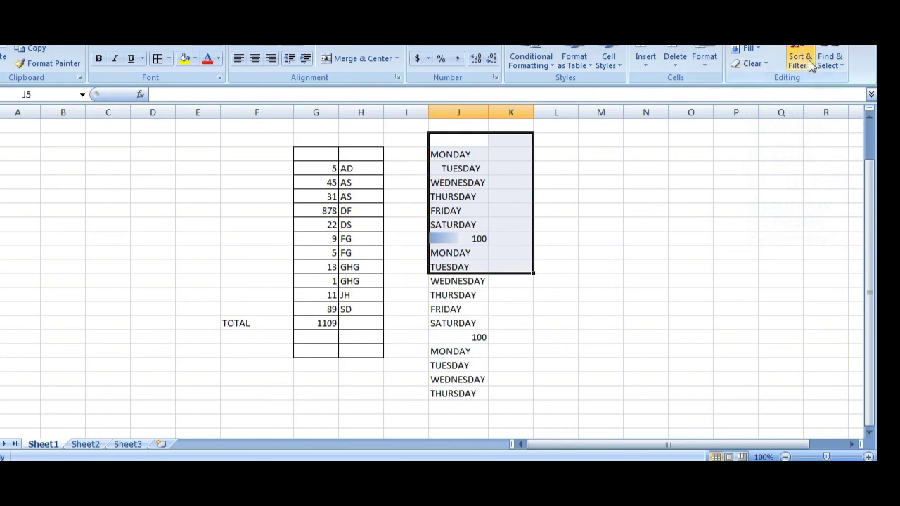
left_click(832, 60)
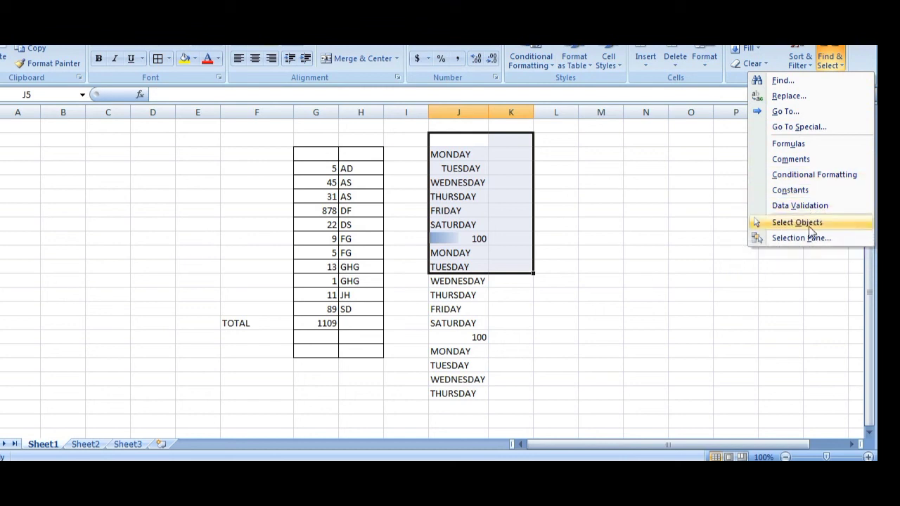
left_click(547, 180)
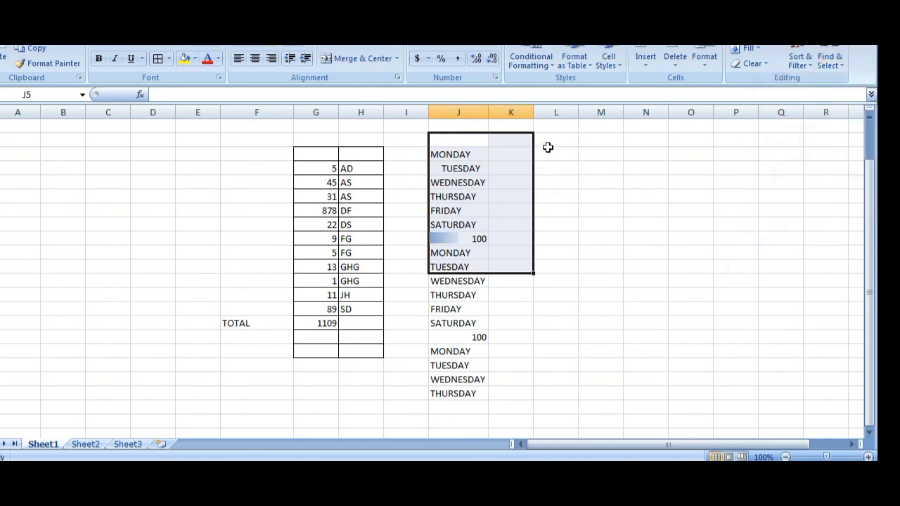
left_click(549, 150)
left_click(491, 146)
left_click(564, 159)
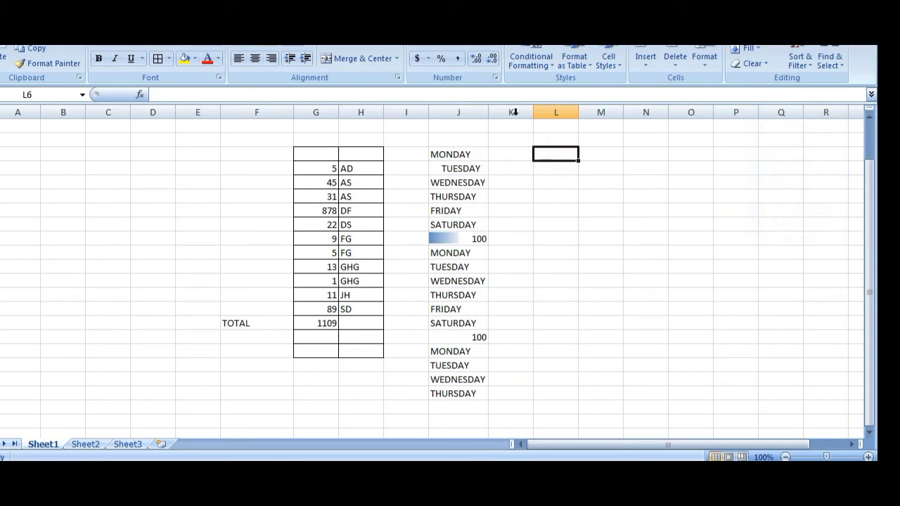
Try the Select Objects mode on the bordered table's cells, and return to normal cell selection
left_click(844, 61)
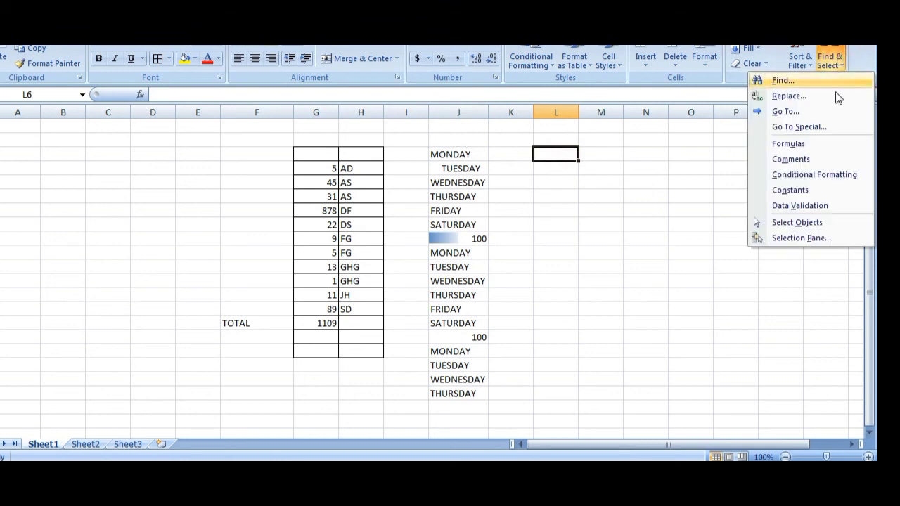
left_click(807, 222)
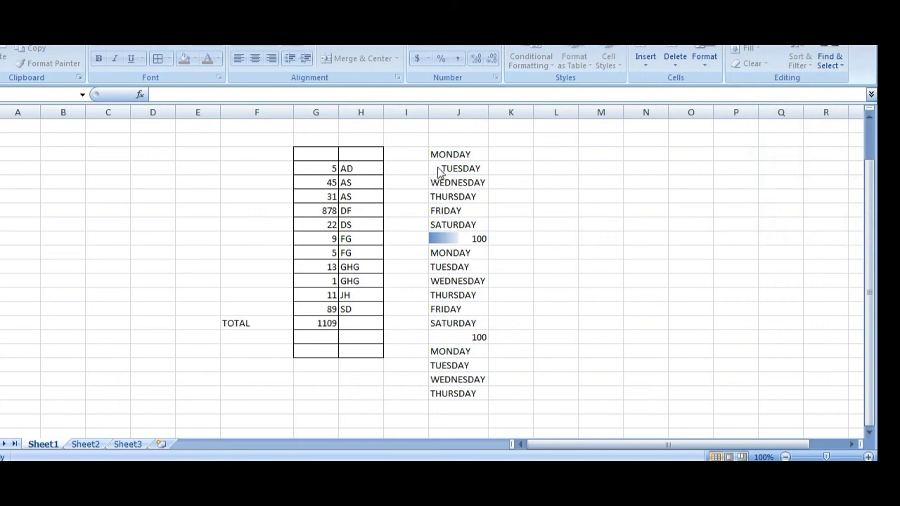
left_click(341, 173)
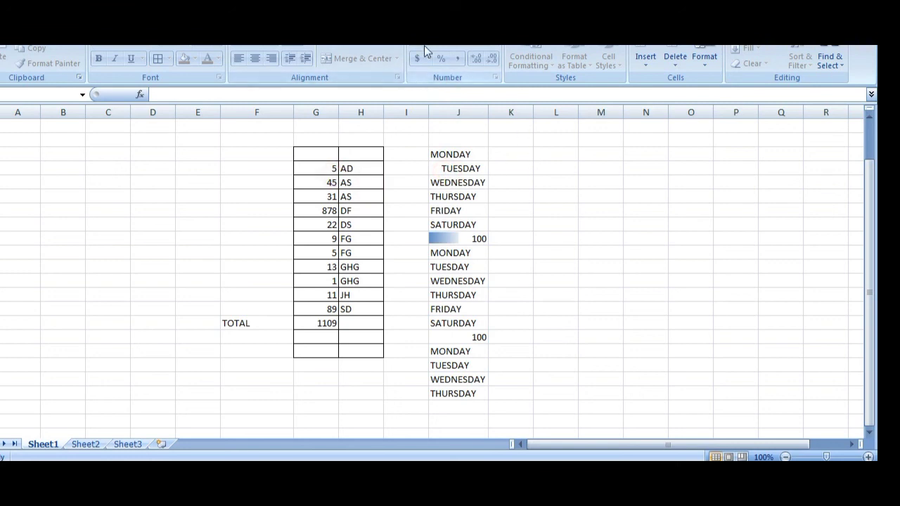
left_click(386, 201)
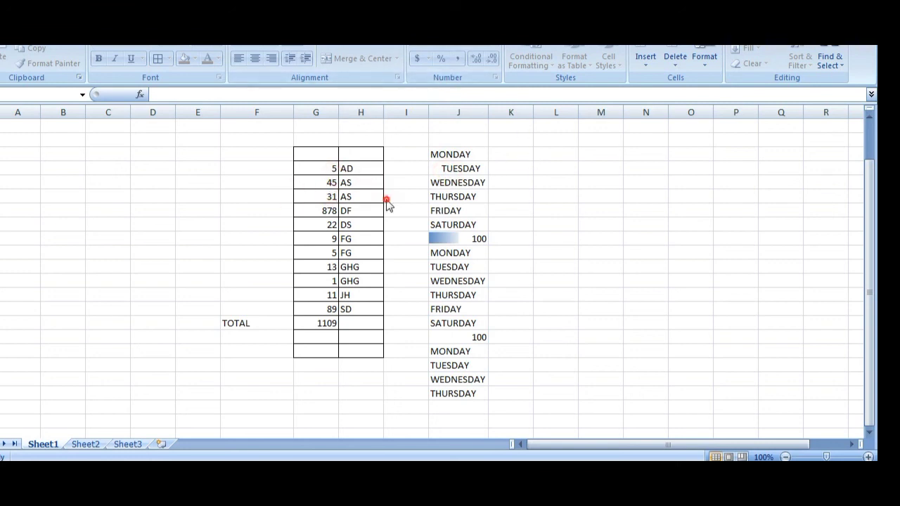
left_click(529, 184)
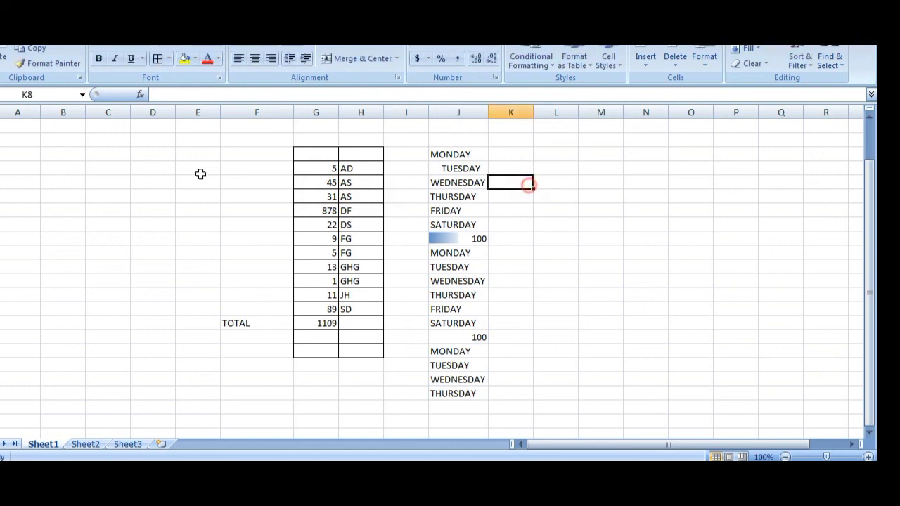
left_click(199, 173)
left_click(196, 188)
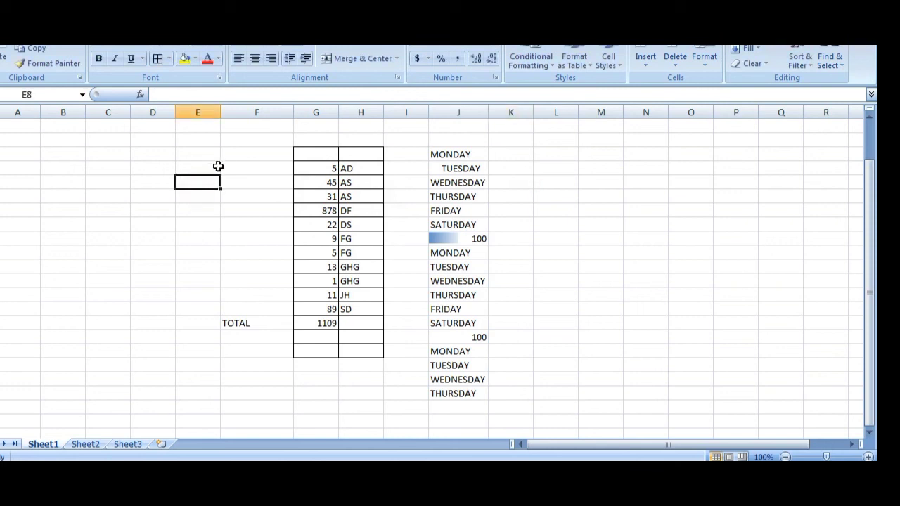
Clear all contents and formats from the range E5:L24 holding the number table and the weekday list
mouse_move(555, 144)
left_mouse_down()
mouse_move(301, 243)
mouse_move(199, 349)
mouse_move(199, 414)
left_mouse_up()
left_click(763, 62)
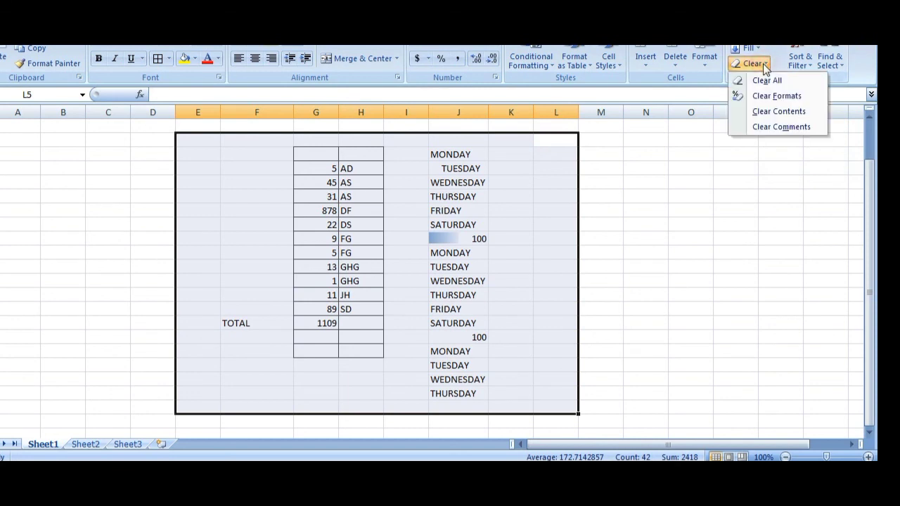
left_click(770, 79)
left_click(403, 194)
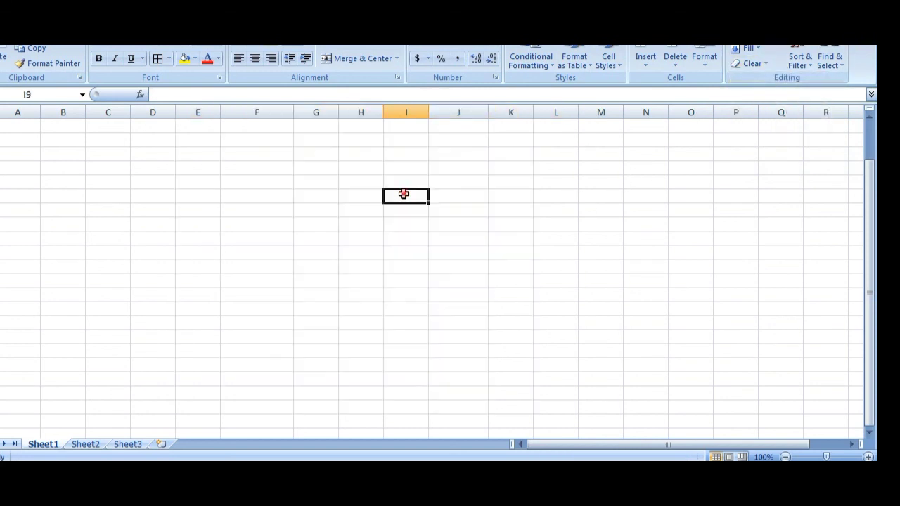